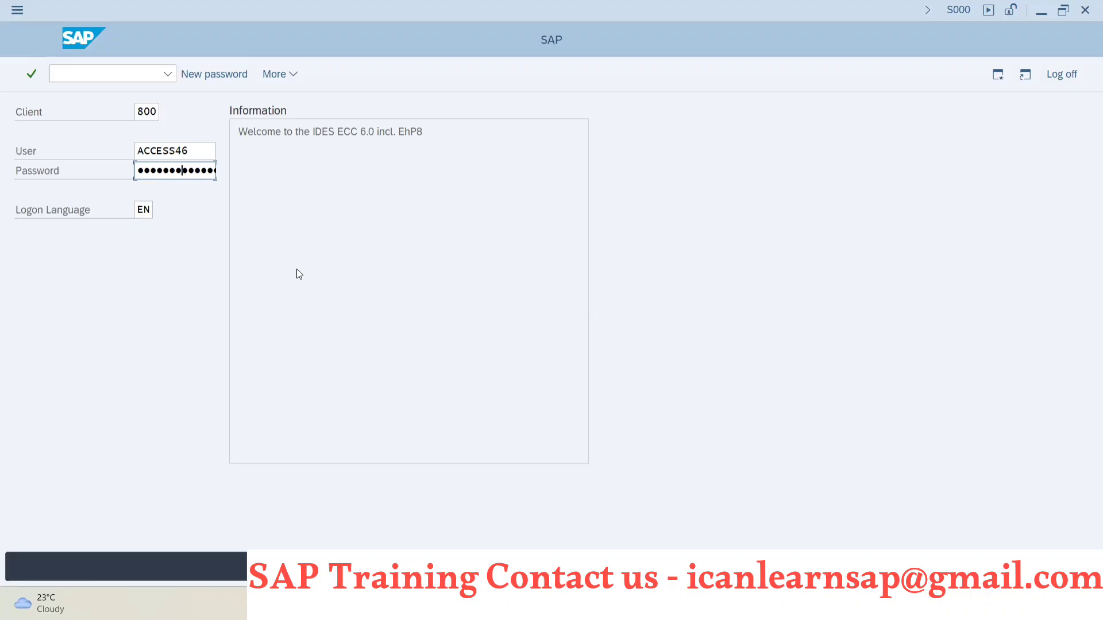
# Log on to SAP and open transaction CO01 for creating a production order
pyautogui.press('Return')
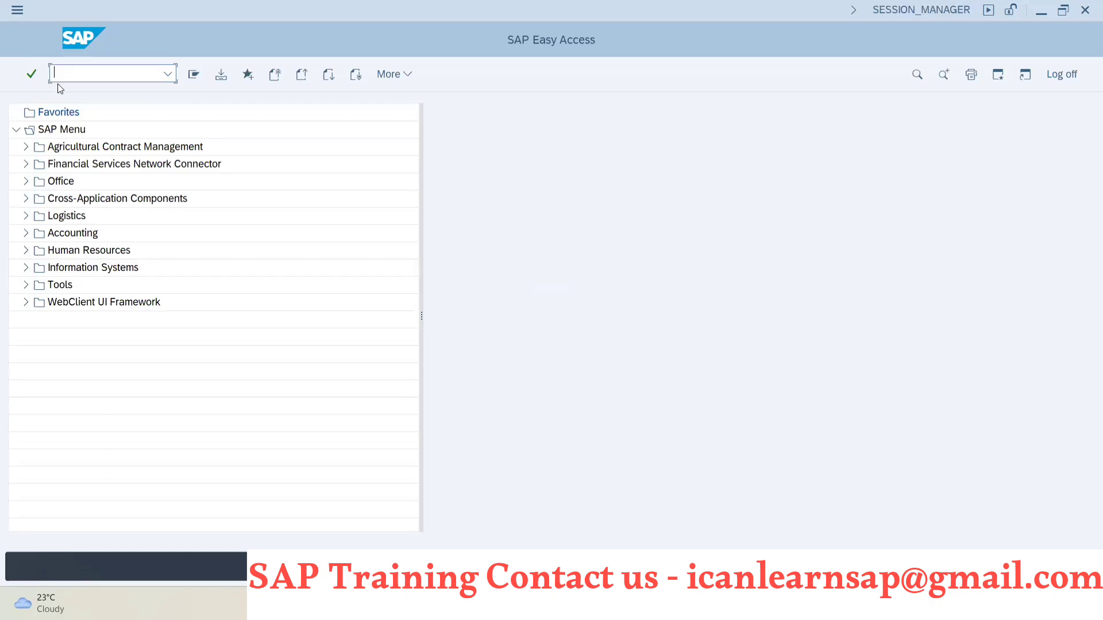
pyautogui.write('co01')
pyautogui.press('Return')
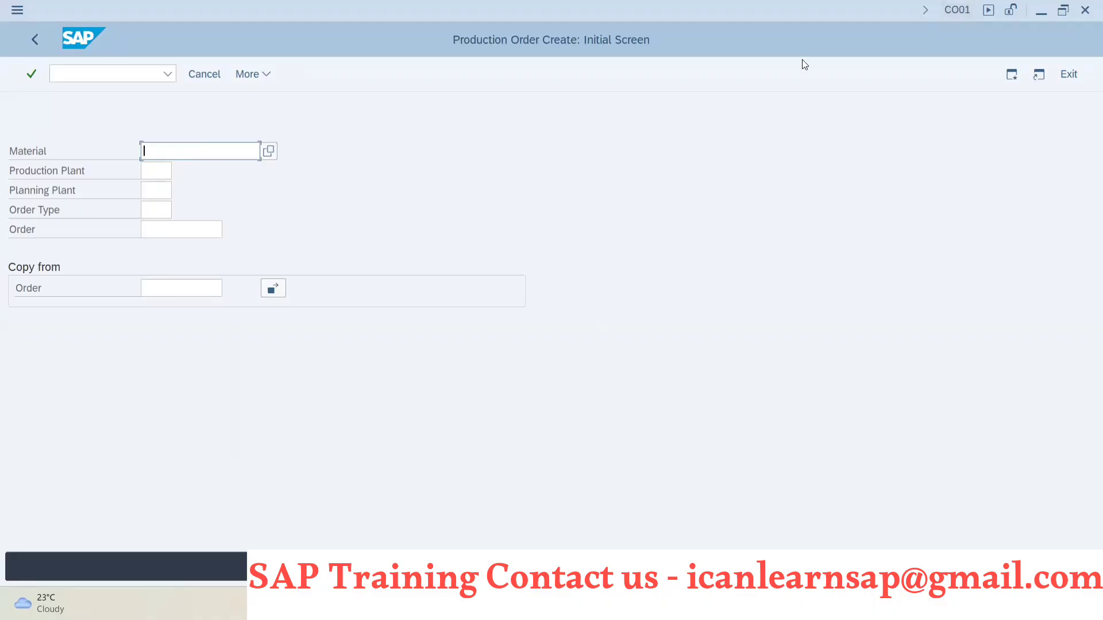
# Start a production order for material JCB - B16 in production plant 1000 with order type PP01
pyautogui.click(169, 155)
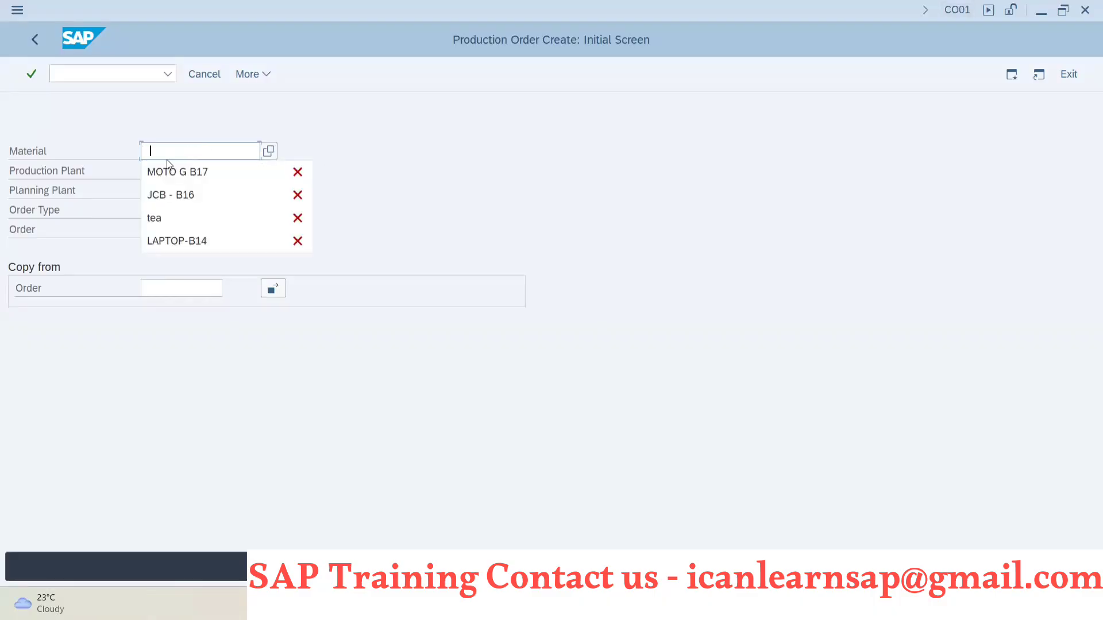
pyautogui.click(156, 195)
pyautogui.press('Tab')
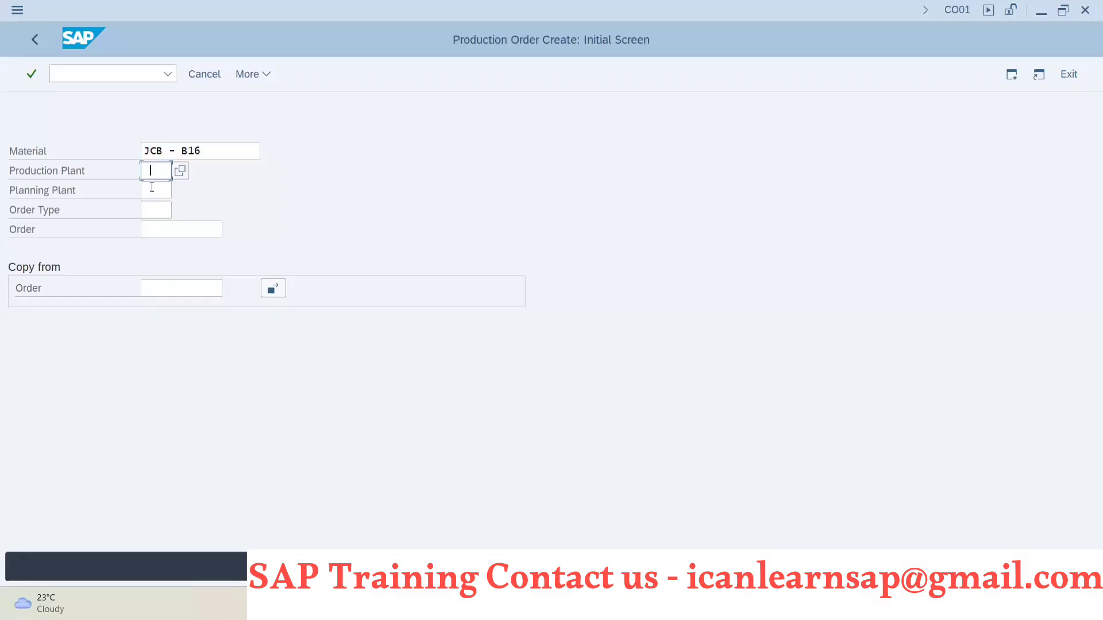
pyautogui.click(152, 171)
pyautogui.click(151, 214)
pyautogui.click(153, 189)
pyautogui.click(153, 209)
pyautogui.click(156, 230)
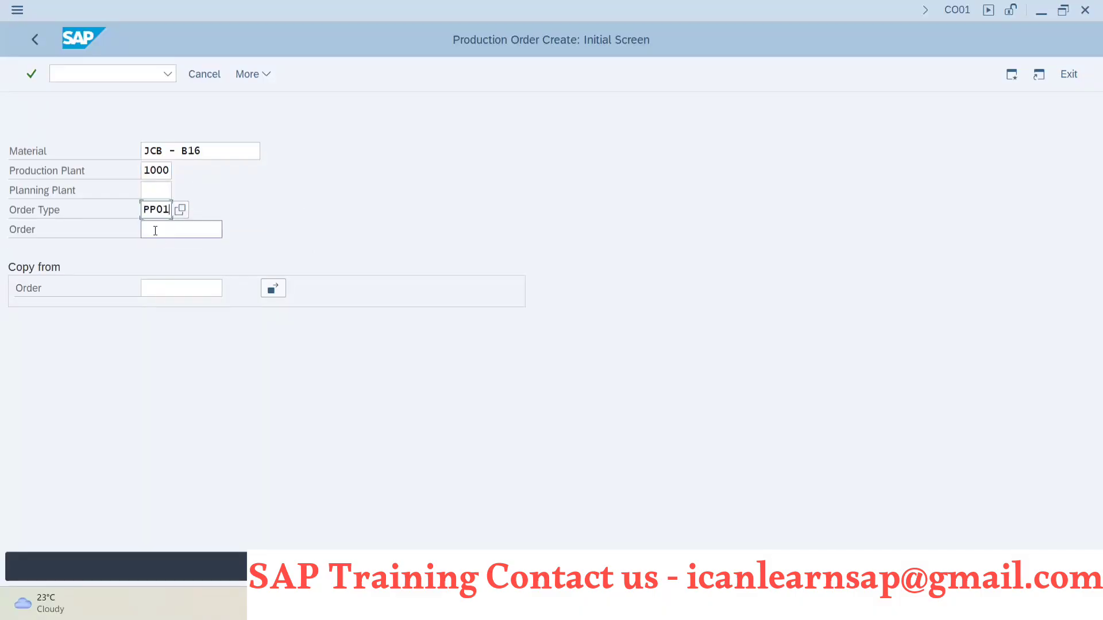
pyautogui.press('Return')
pyautogui.press('Return')
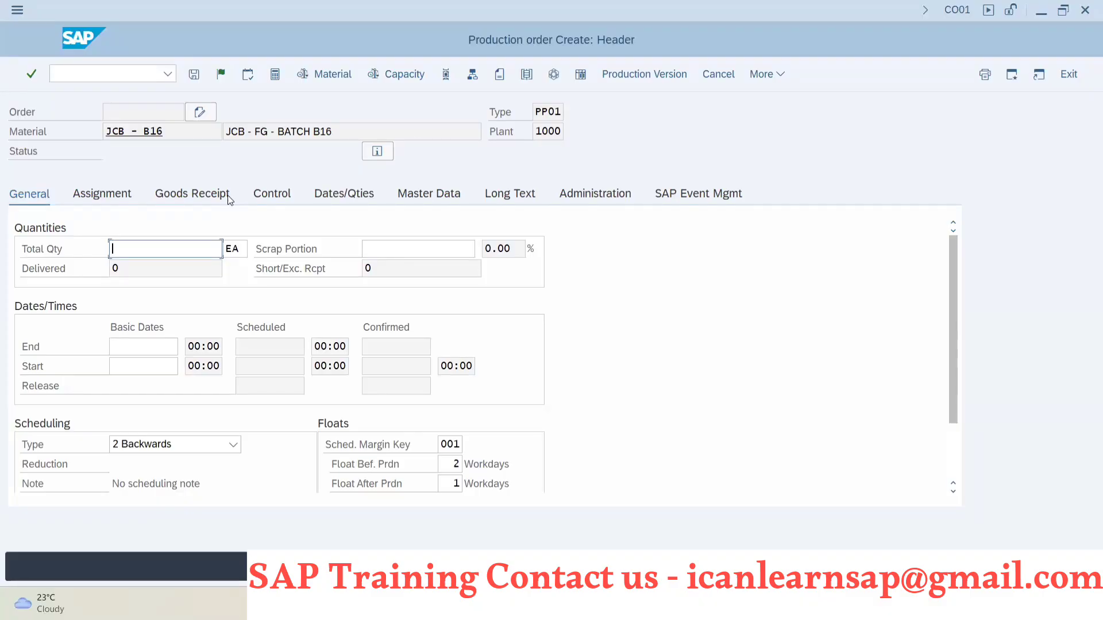
# Go to transaction MD04 and display the stock/requirements list for material JCB - B16
pyautogui.click(70, 72)
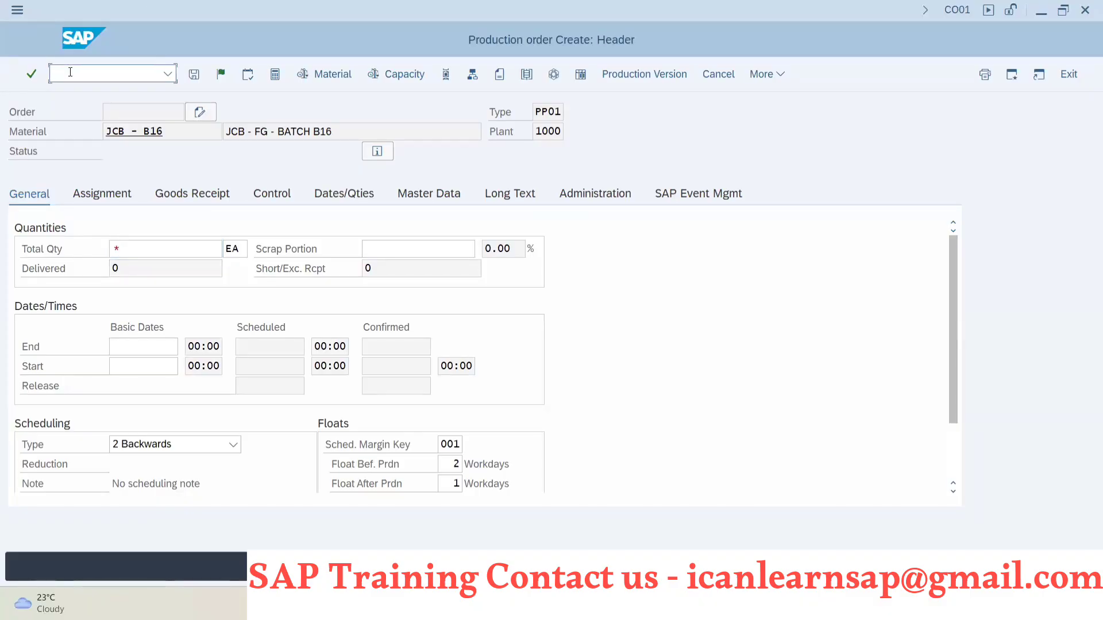
pyautogui.write('/nmd04')
pyautogui.press('Return')
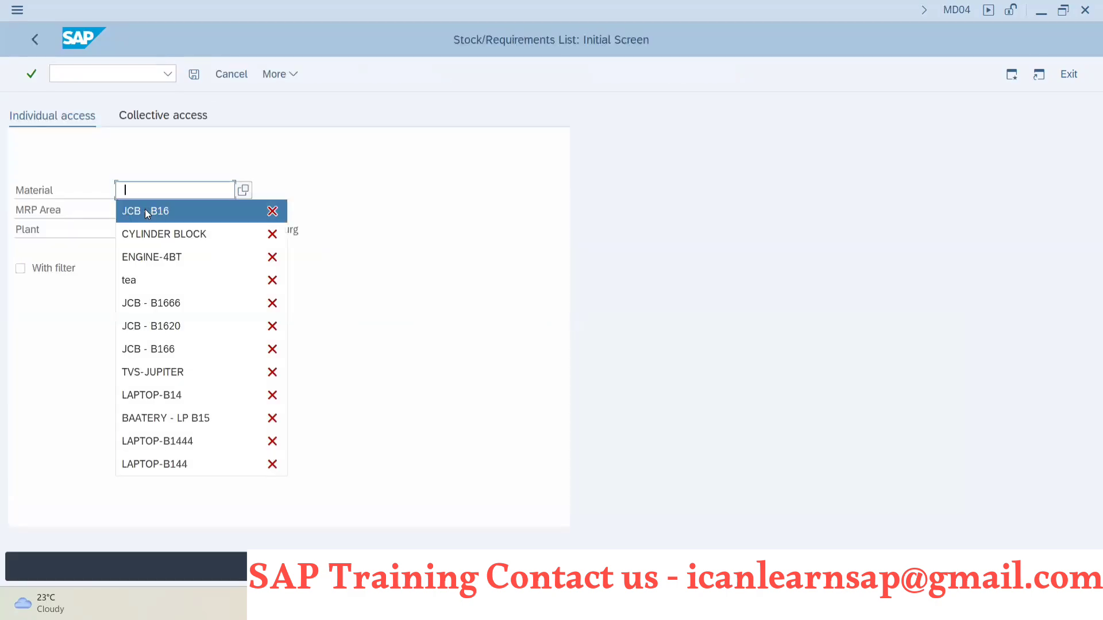
pyautogui.click(144, 210)
pyautogui.press('Return')
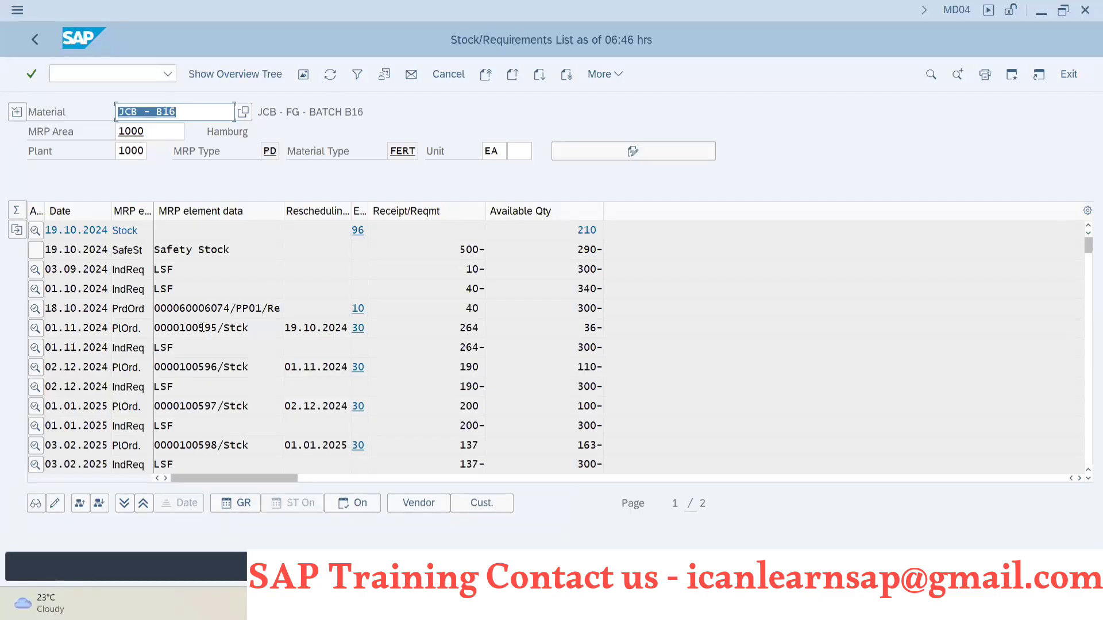
# Convert the planned order dated 01.11.2024 into a released production order and save it despite the cost calculation error
pyautogui.doubleClick(203, 328)
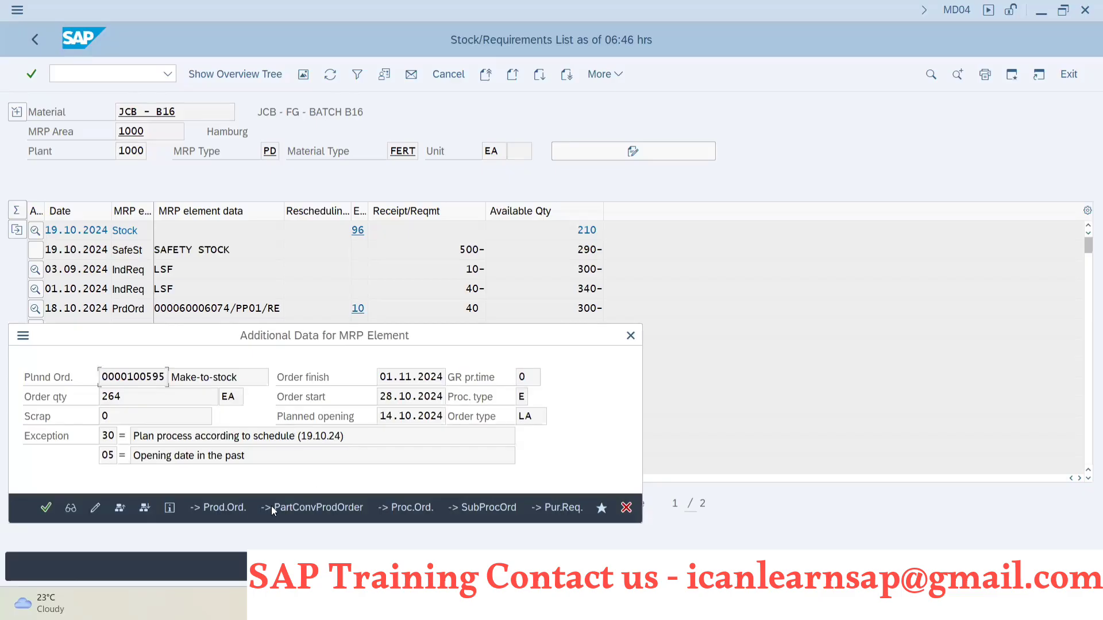
pyautogui.click(227, 510)
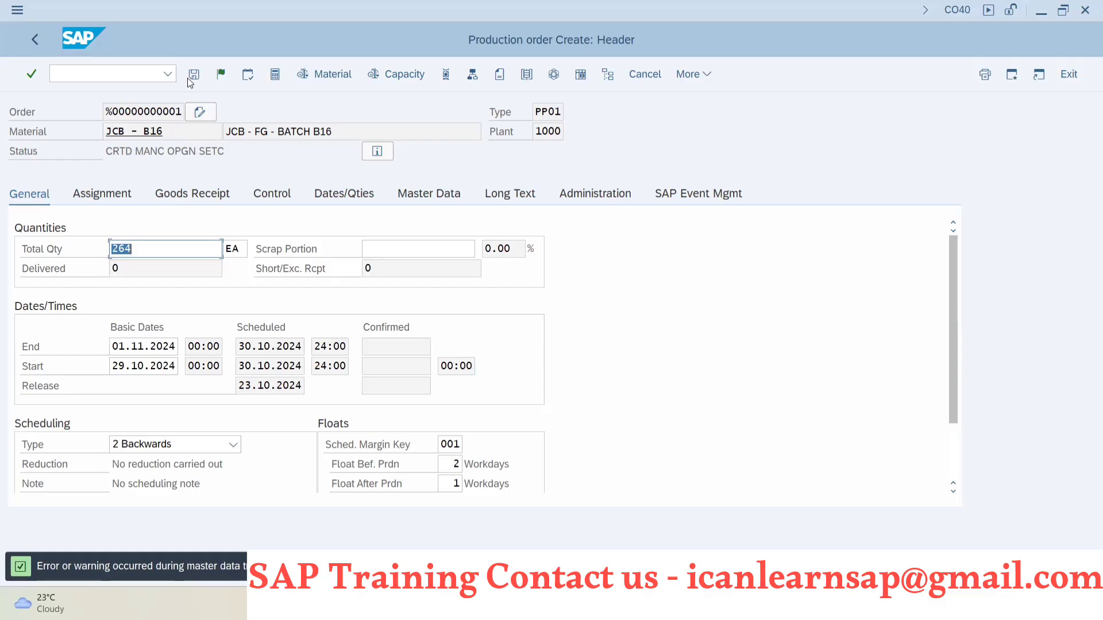
pyautogui.click(221, 74)
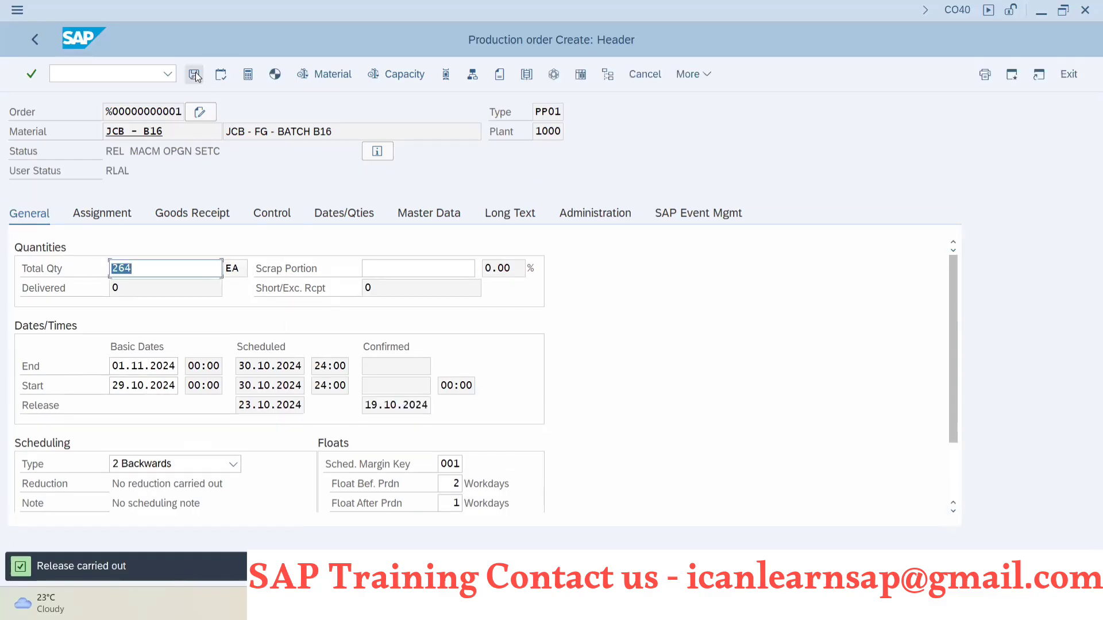
pyautogui.click(196, 75)
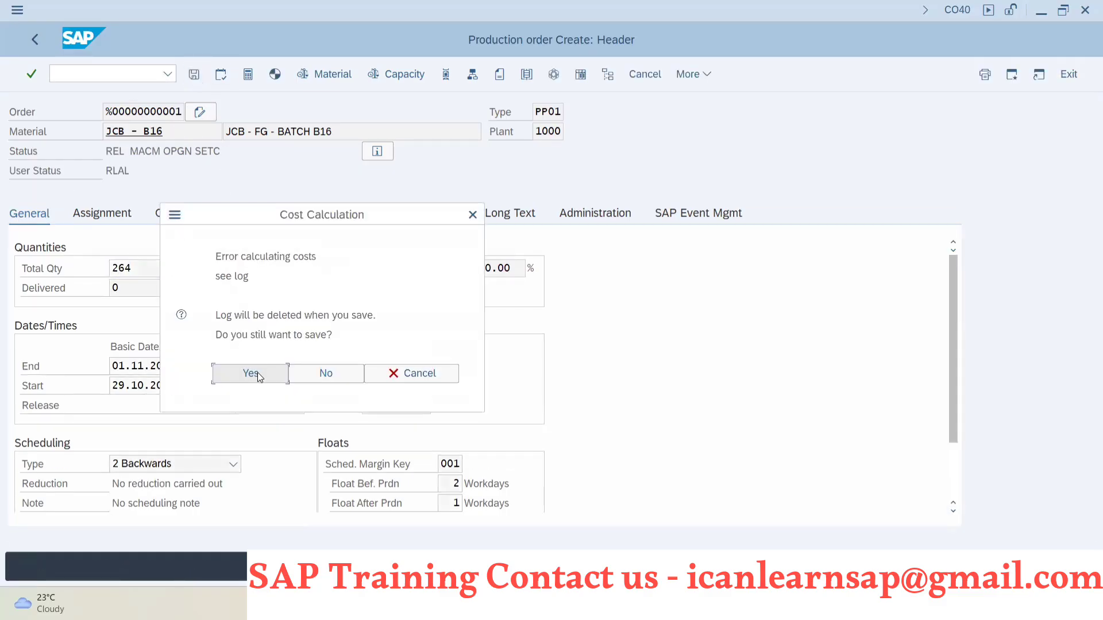
pyautogui.click(274, 377)
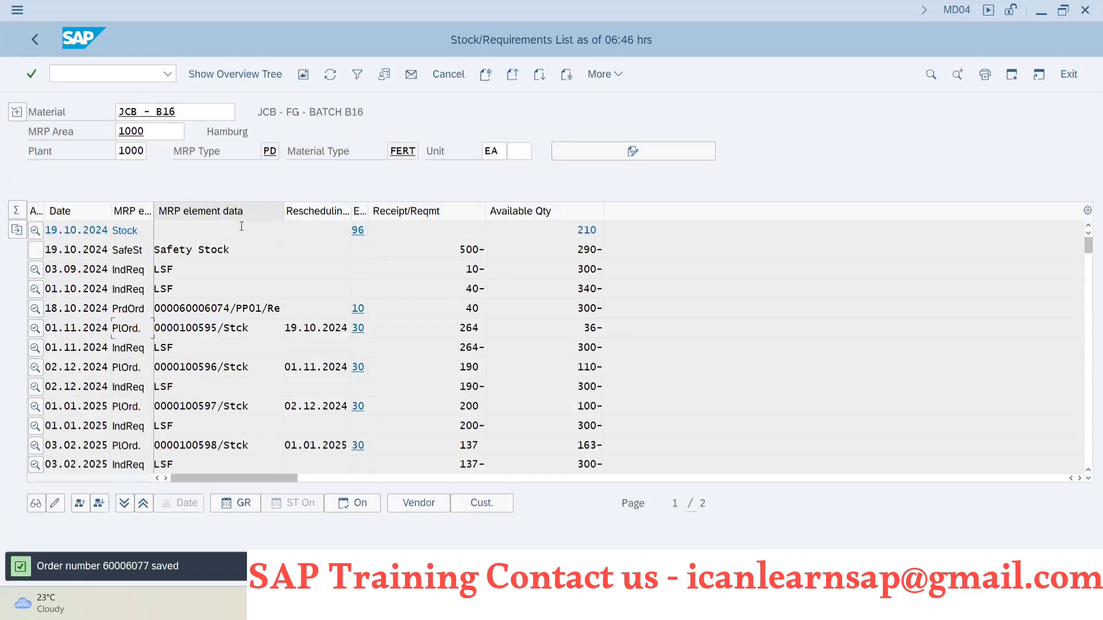
# Refresh the stock/requirements list and display the production order dated 01.11.2024
pyautogui.click(329, 74)
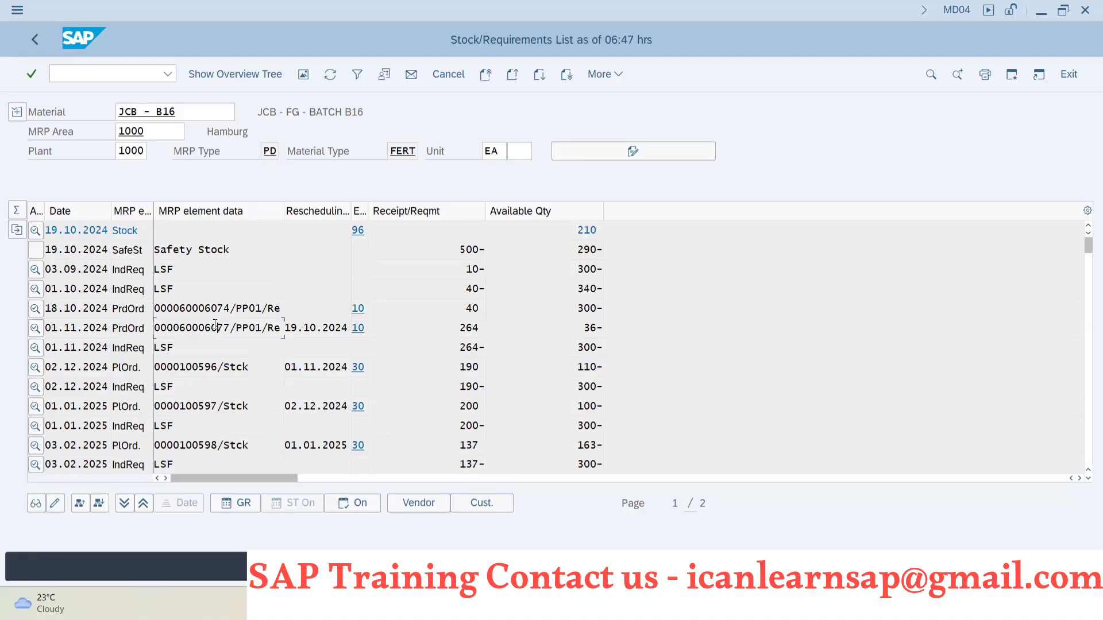
pyautogui.doubleClick(216, 326)
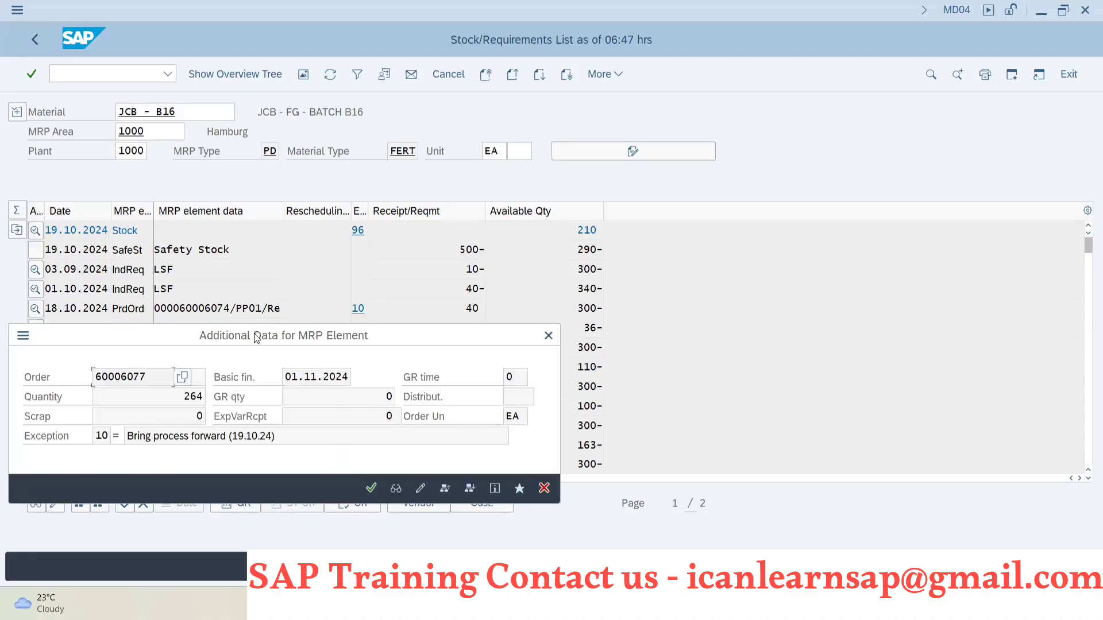
pyautogui.click(397, 490)
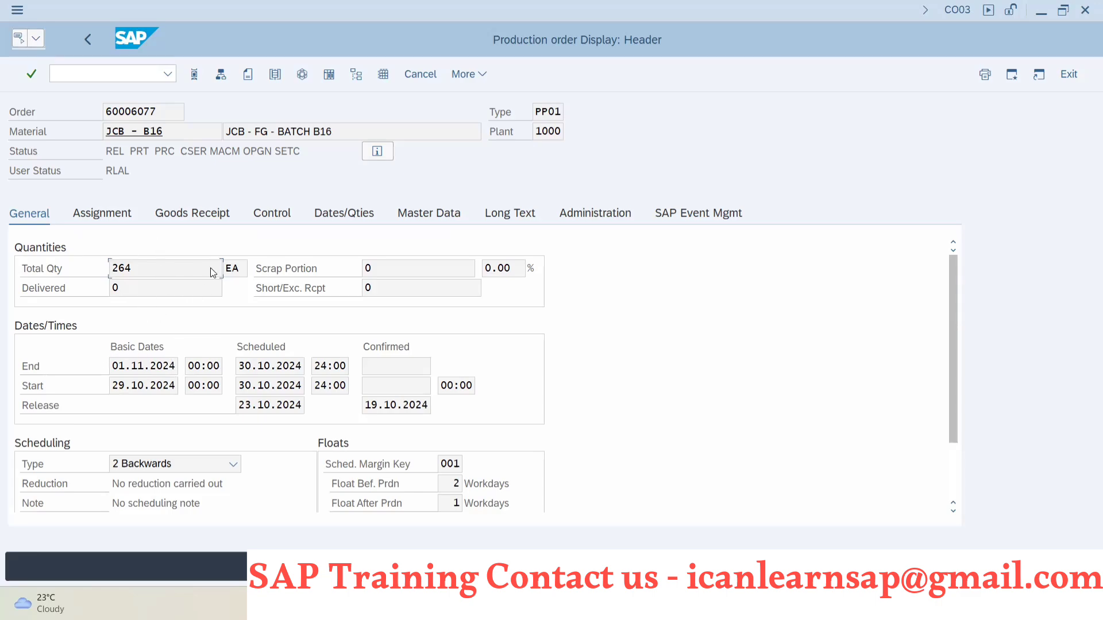
# Review the production order's component overview and operation overview, and return to the order header
pyautogui.click(220, 75)
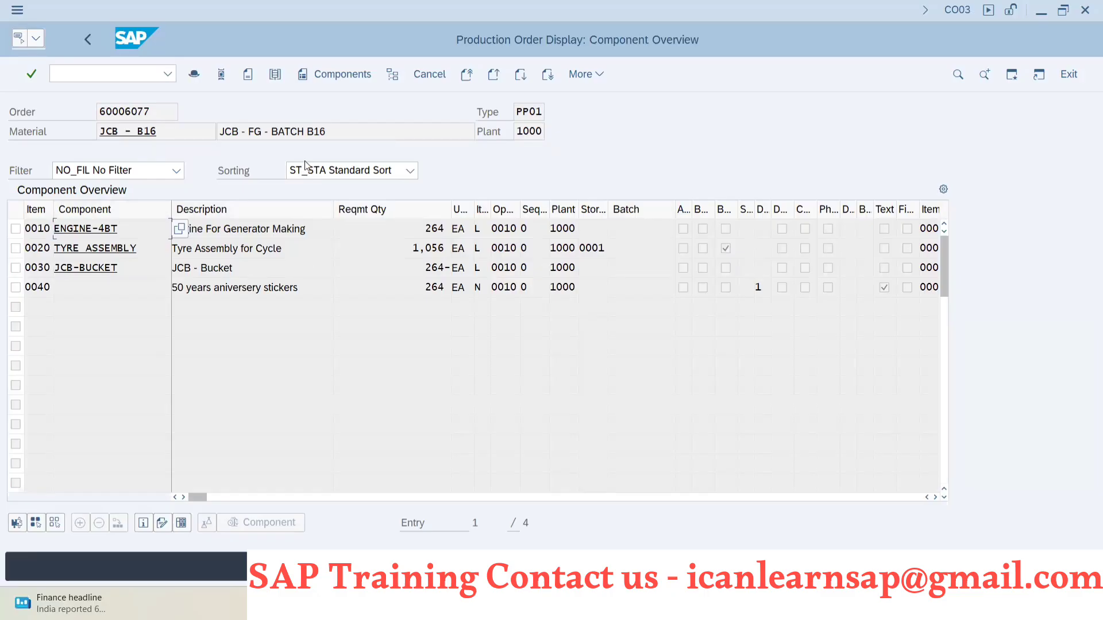
pyautogui.click(222, 75)
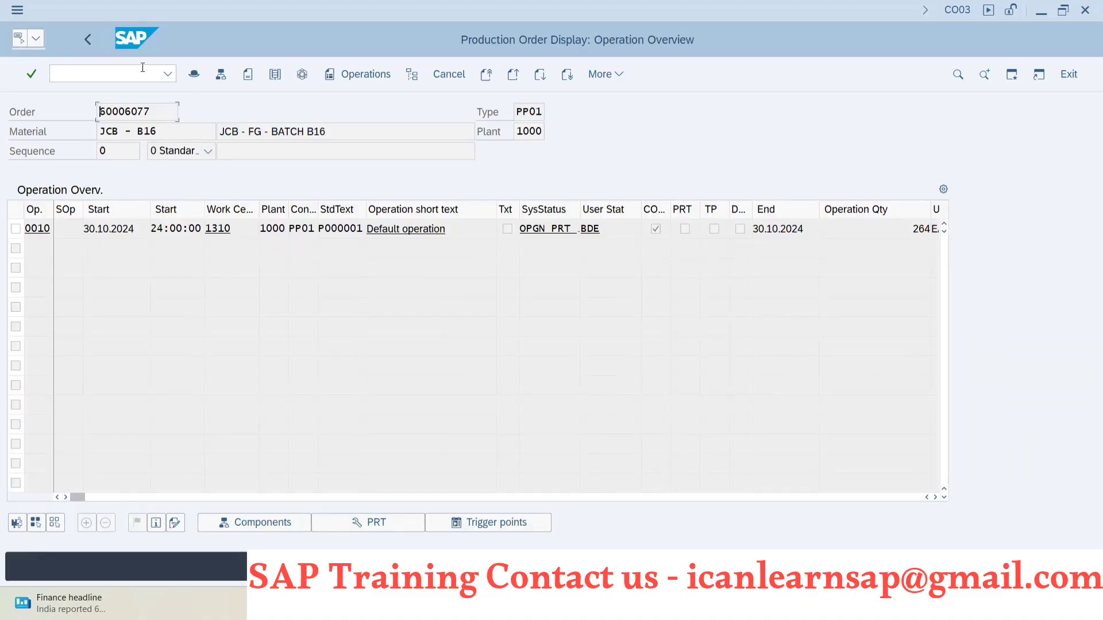
pyautogui.click(88, 39)
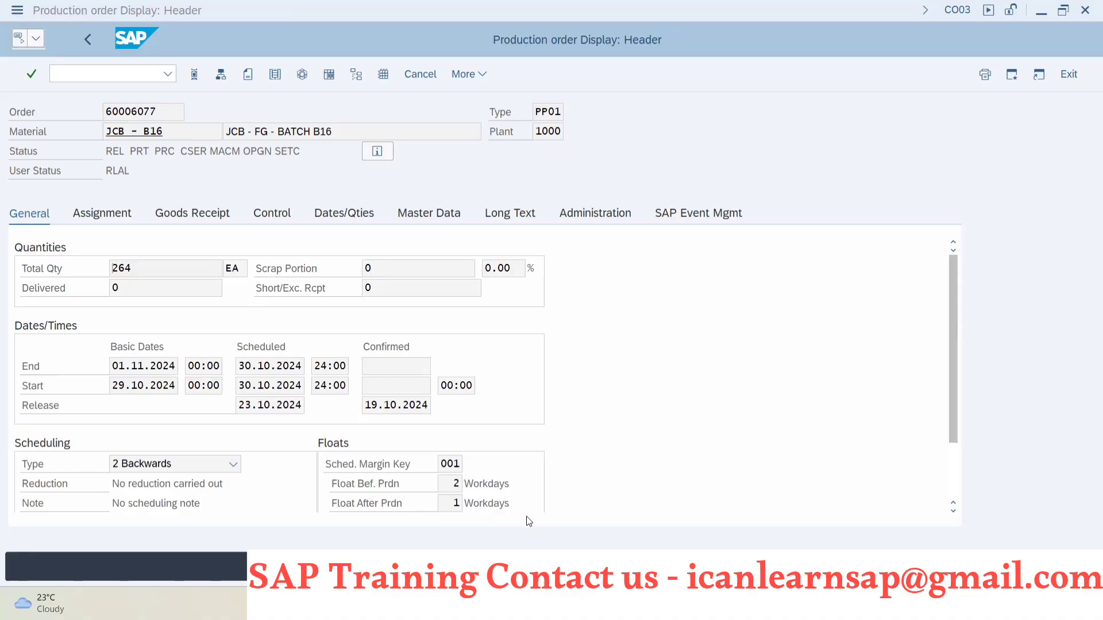
# From File Explorer, open the presentation 05 SAP PP Production order Scheduling and view its slides up to Backward scheduling
pyautogui.click(592, 605)
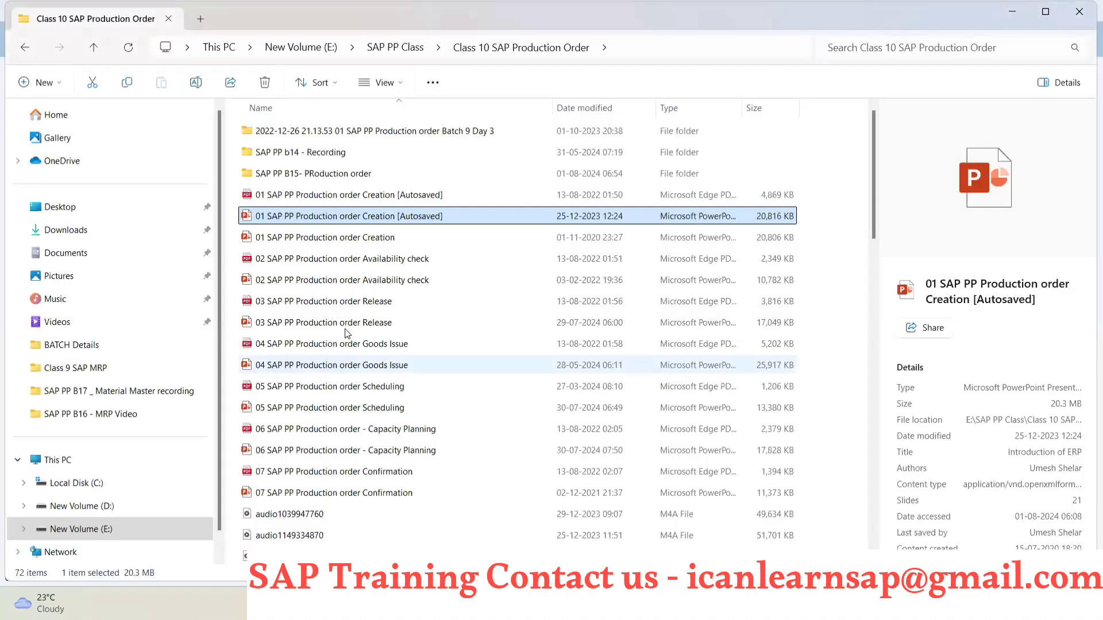
pyautogui.click(361, 409)
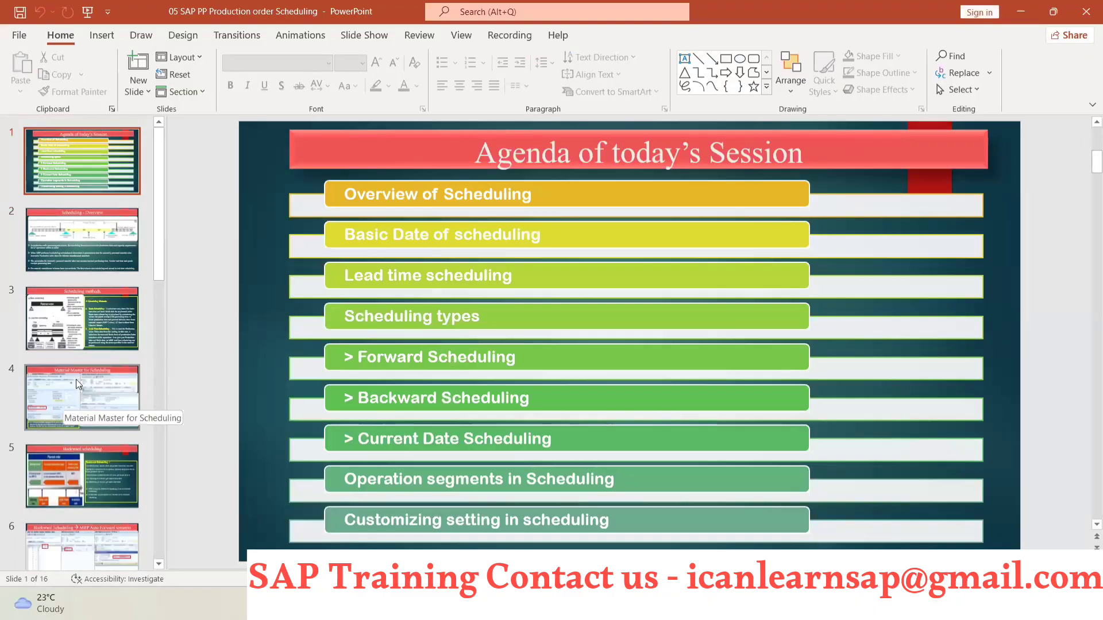
pyautogui.click(75, 315)
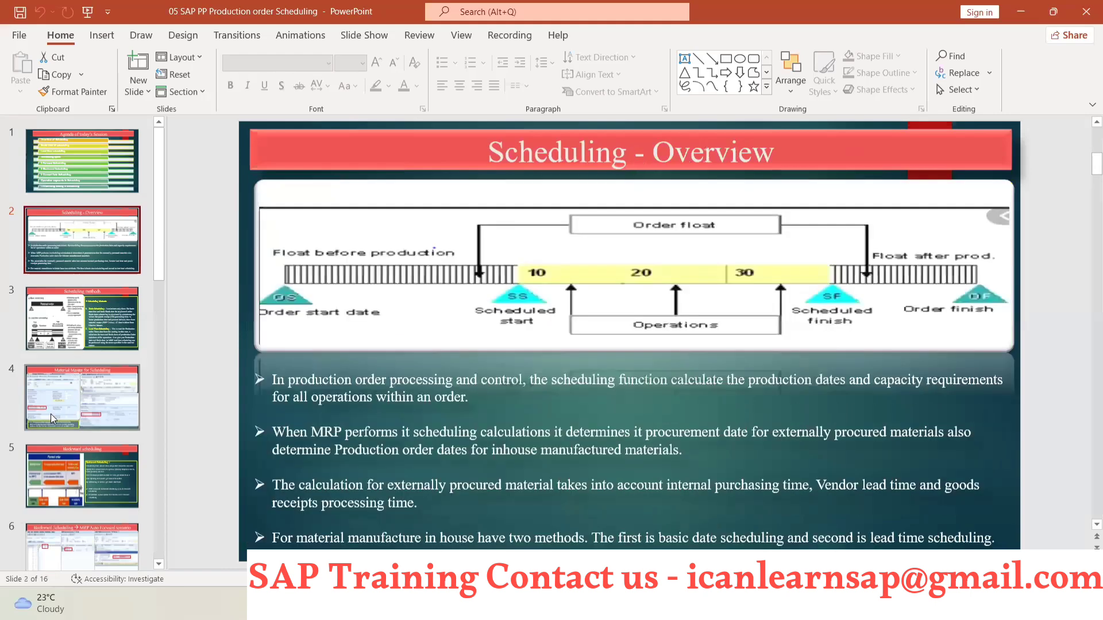
pyautogui.click(62, 402)
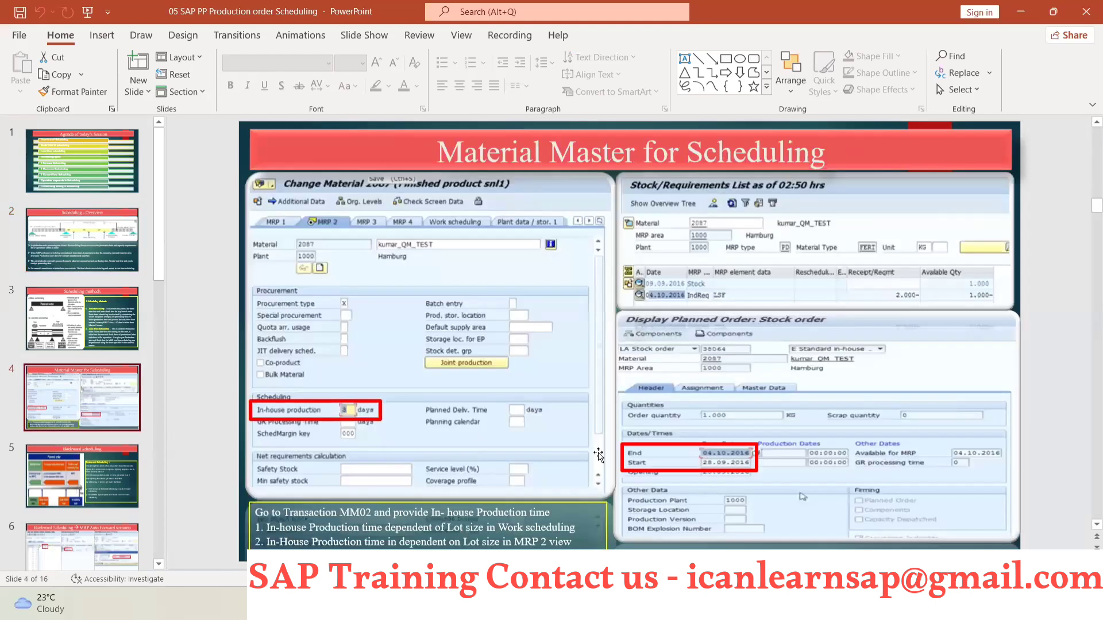
pyautogui.click(100, 463)
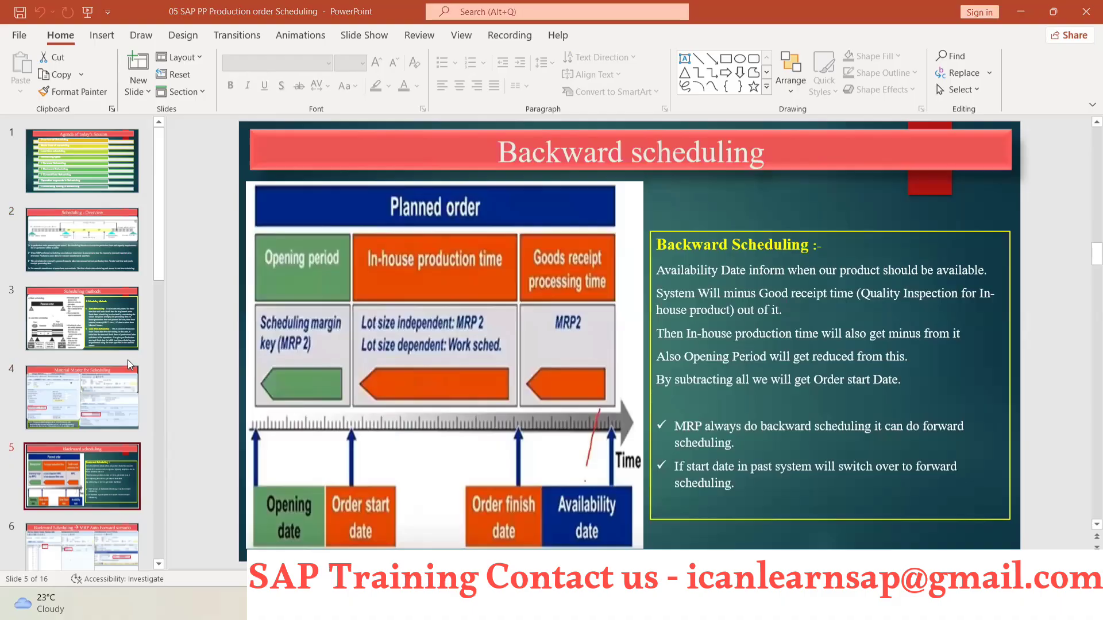
# Switch between the SAP production order header and the Backward scheduling slide in PowerPoint to compare the order's scheduling data
pyautogui.hotkey('alt', 'Tab')
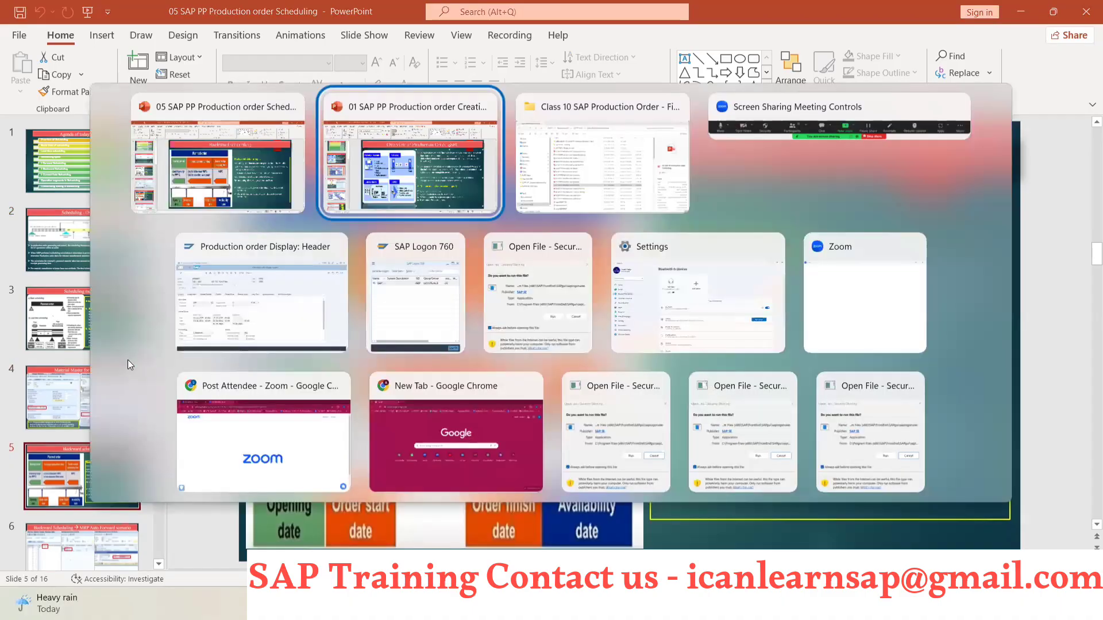
pyautogui.hotkey('alt', 'Tab')
pyautogui.hotkey('alt', 'Tab')
pyautogui.hotkey('alt', 'Tab')
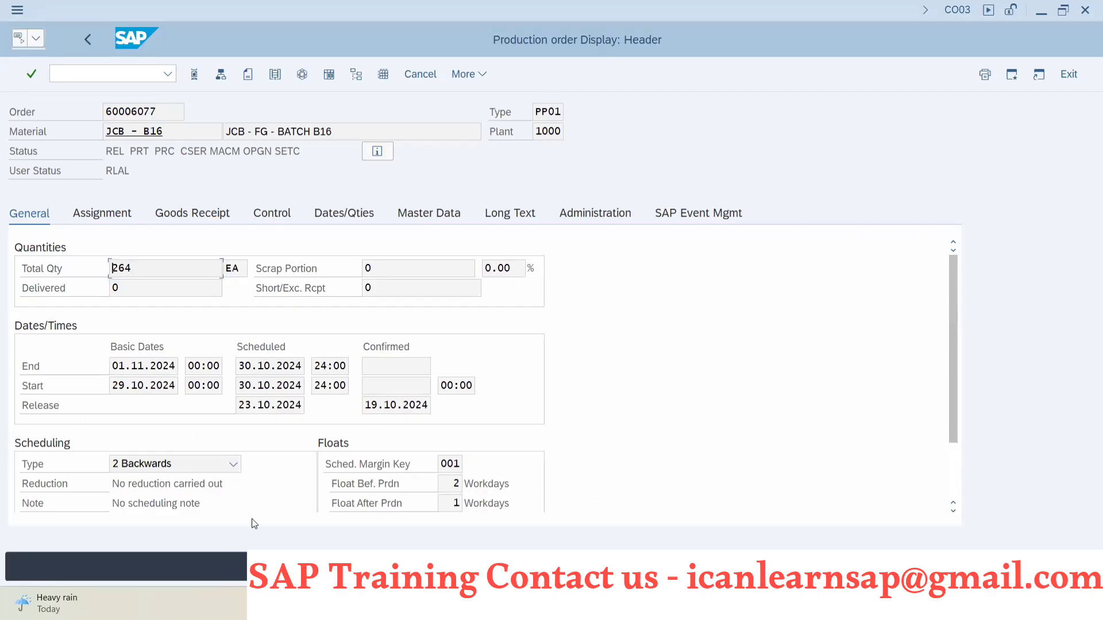
pyautogui.hotkey('alt', 'Tab')
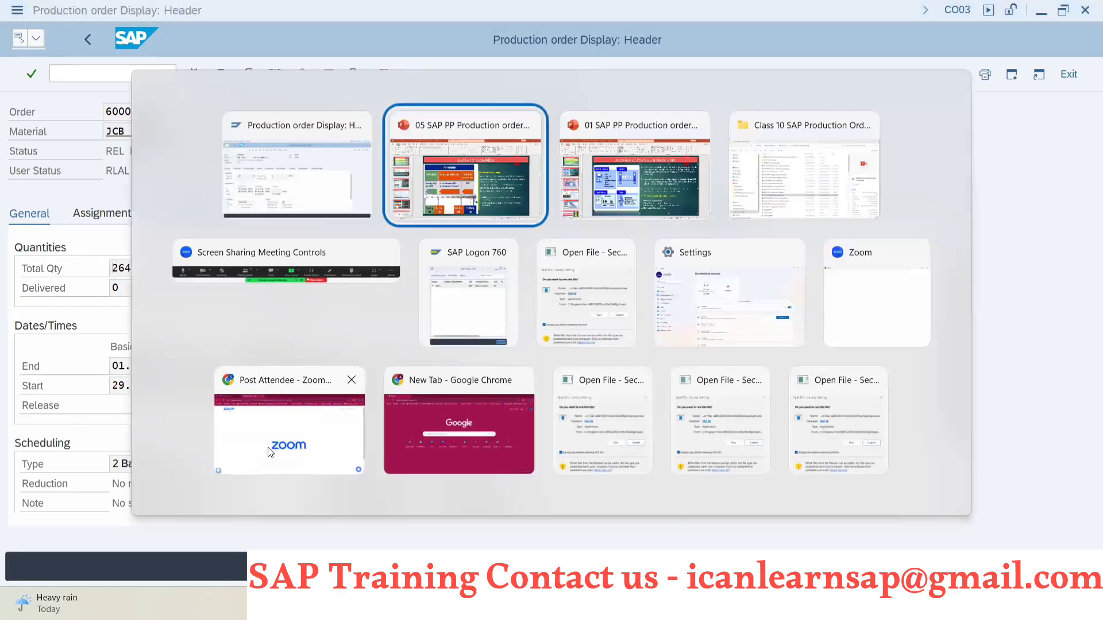
pyautogui.hotkey('alt', 'Tab')
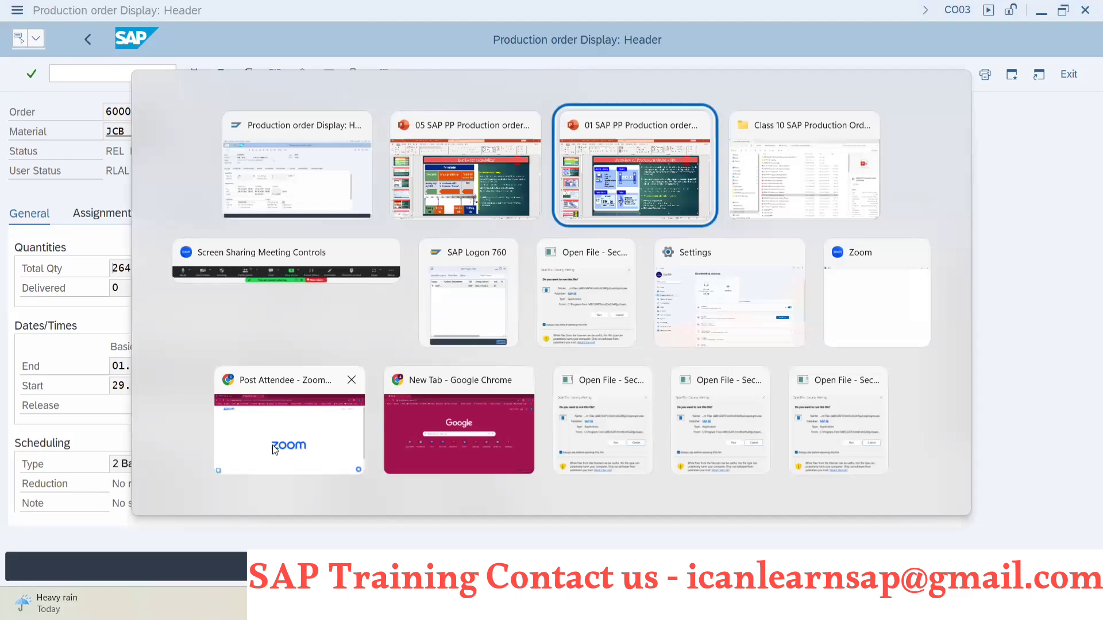
pyautogui.hotkey('alt', 'Tab')
pyautogui.hotkey('alt', 'Tab')
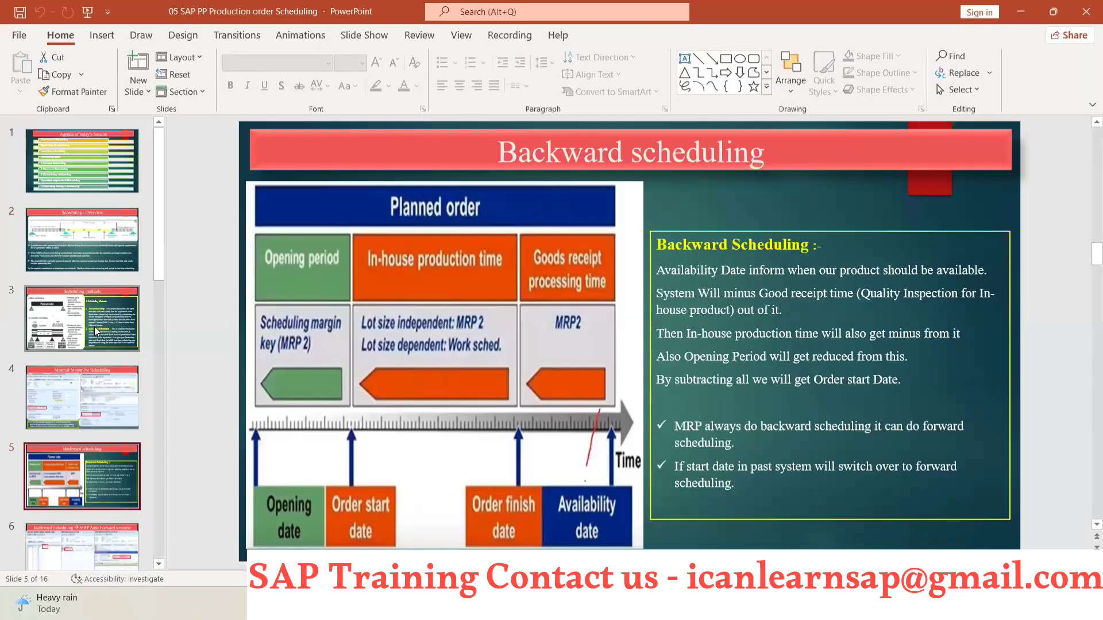
pyautogui.hotkey('alt', 'Tab')
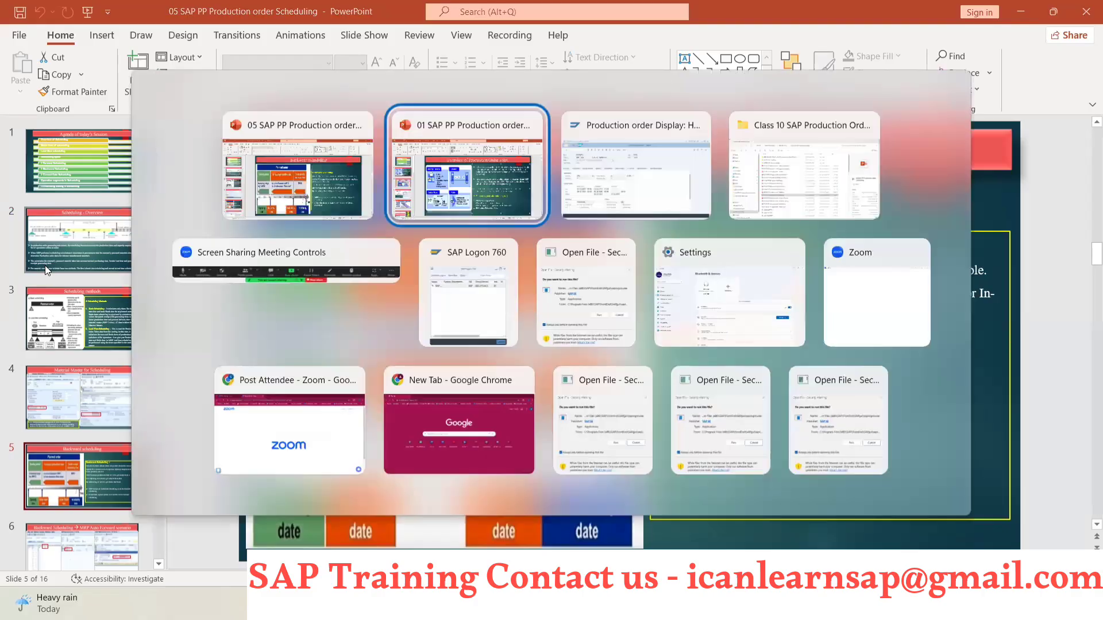
pyautogui.hotkey('alt', 'Tab')
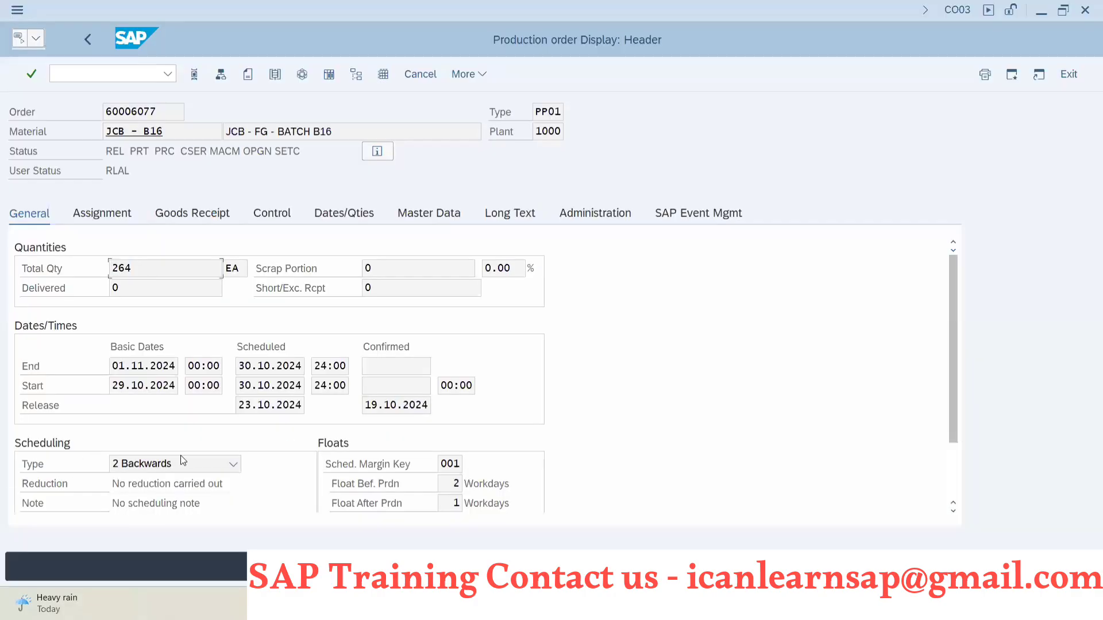
# Switch to the PowerPoint scheduling presentation and view the Backward Scheduling Vs Forward Scheduling slide
pyautogui.hotkey('alt', 'Tab')
pyautogui.scroll(-5, 74, 361)
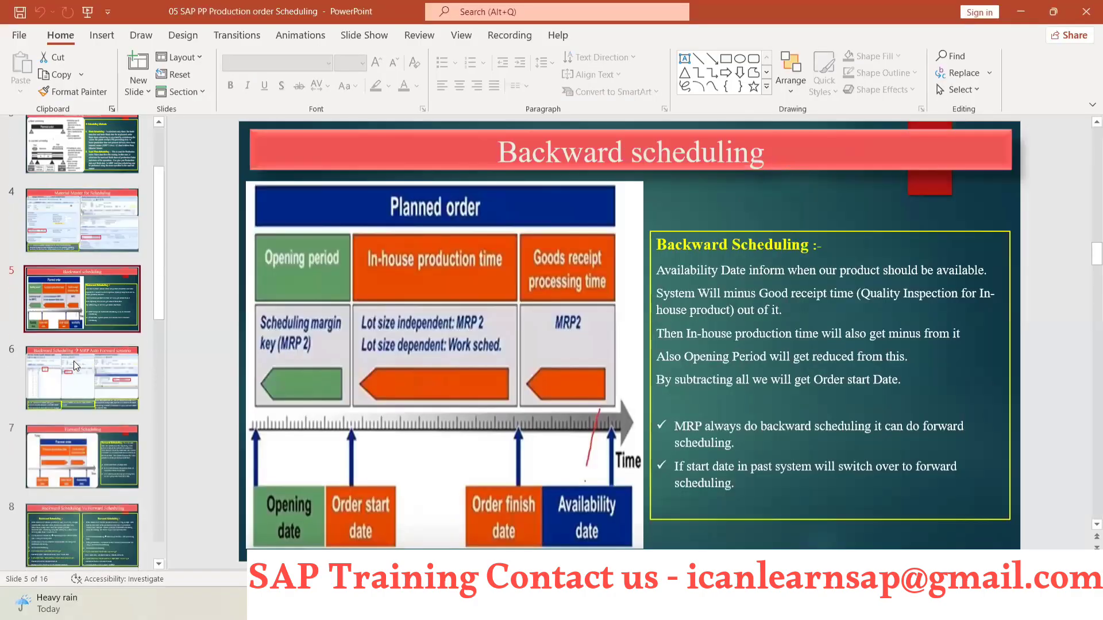
pyautogui.click(73, 361)
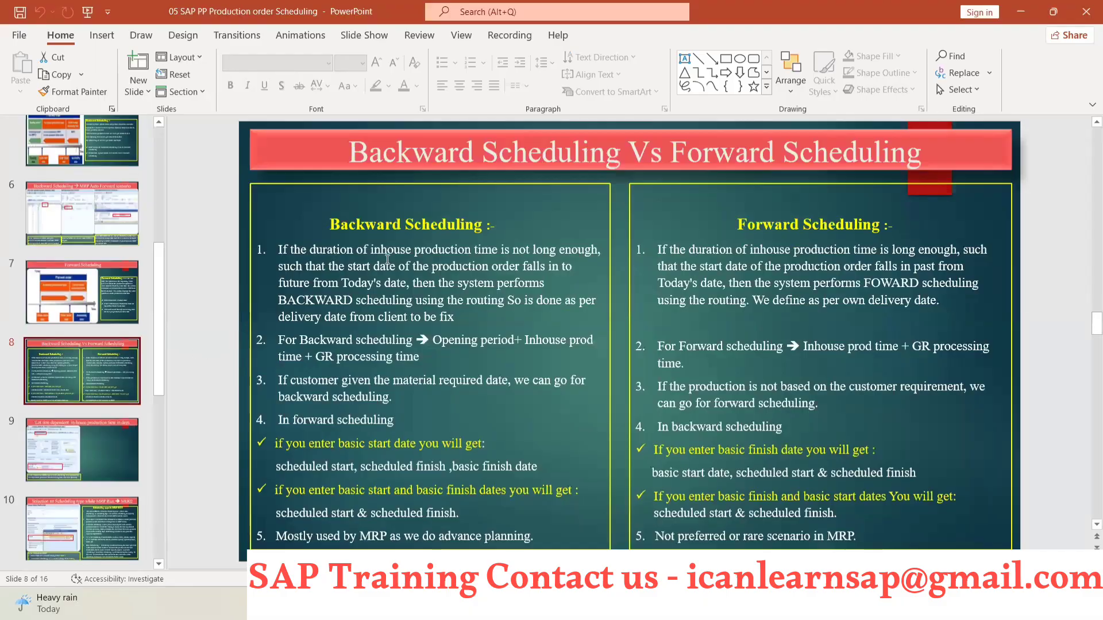
pyautogui.scroll(-2, 73, 449)
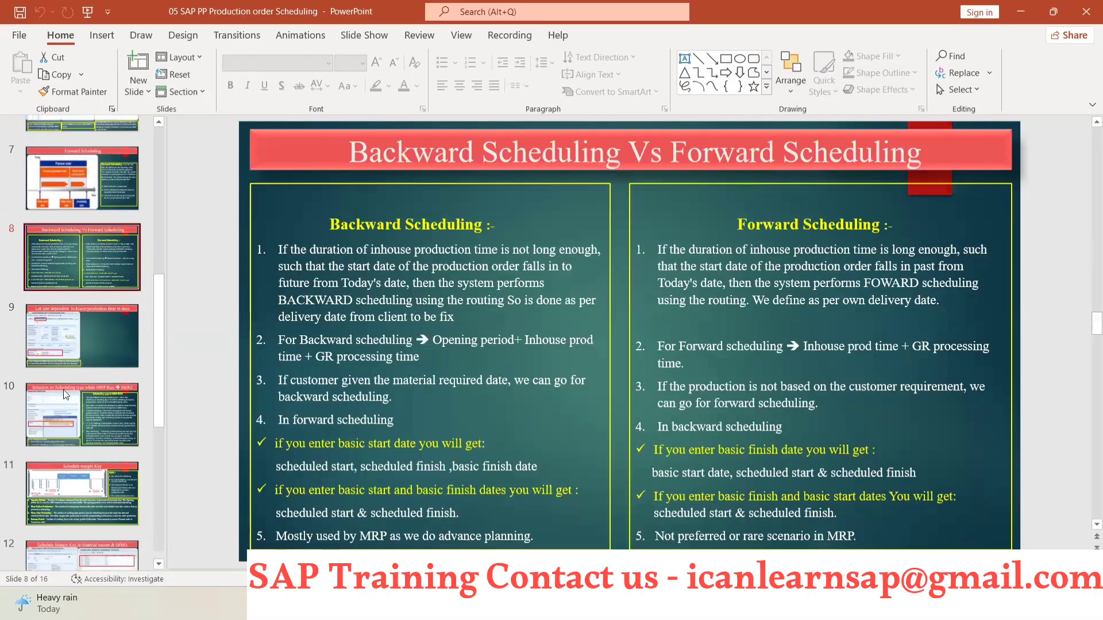
# View the slides on lot-size-dependent in-house production time, scheduling type selection and Schedule margin Key, and look through the remaining slide thumbnails
pyautogui.click(64, 341)
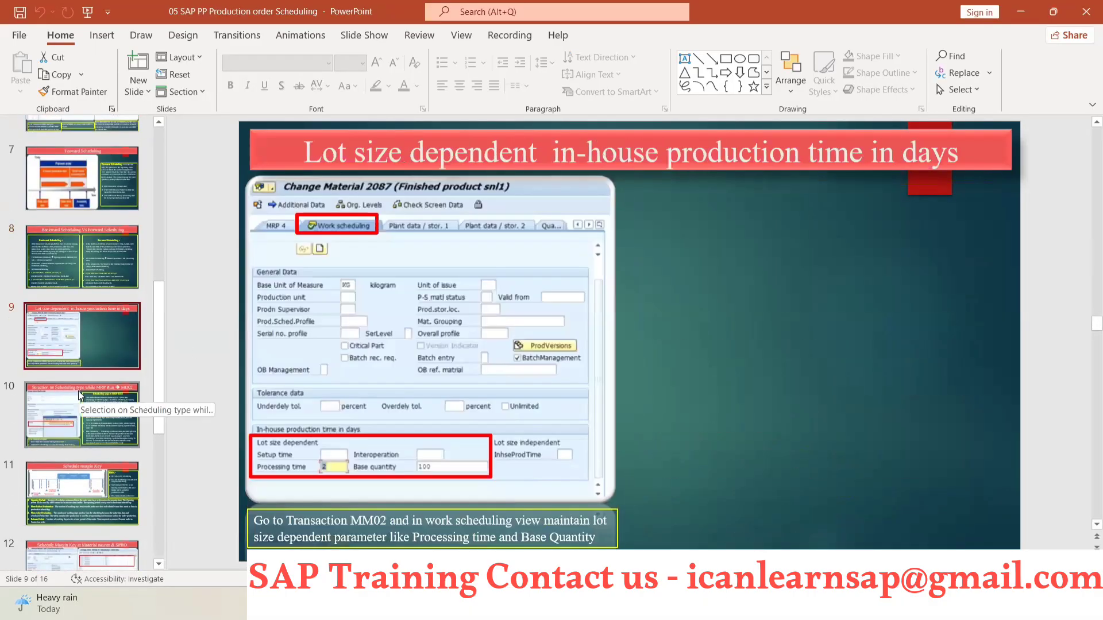
pyautogui.click(78, 402)
pyautogui.click(81, 482)
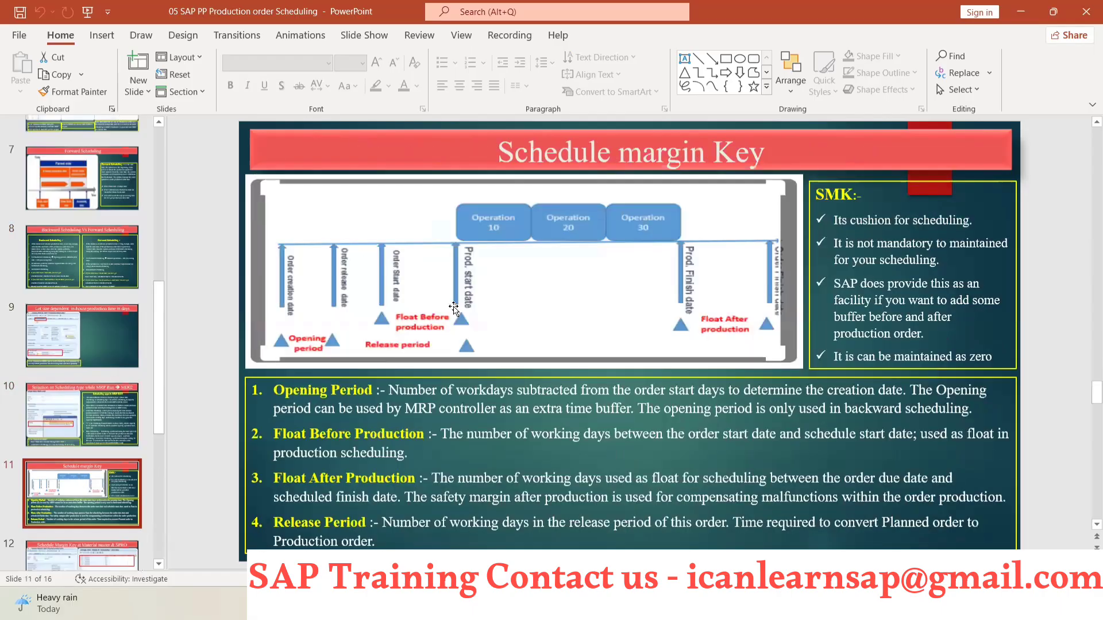
pyautogui.scroll(-2, 37, 446)
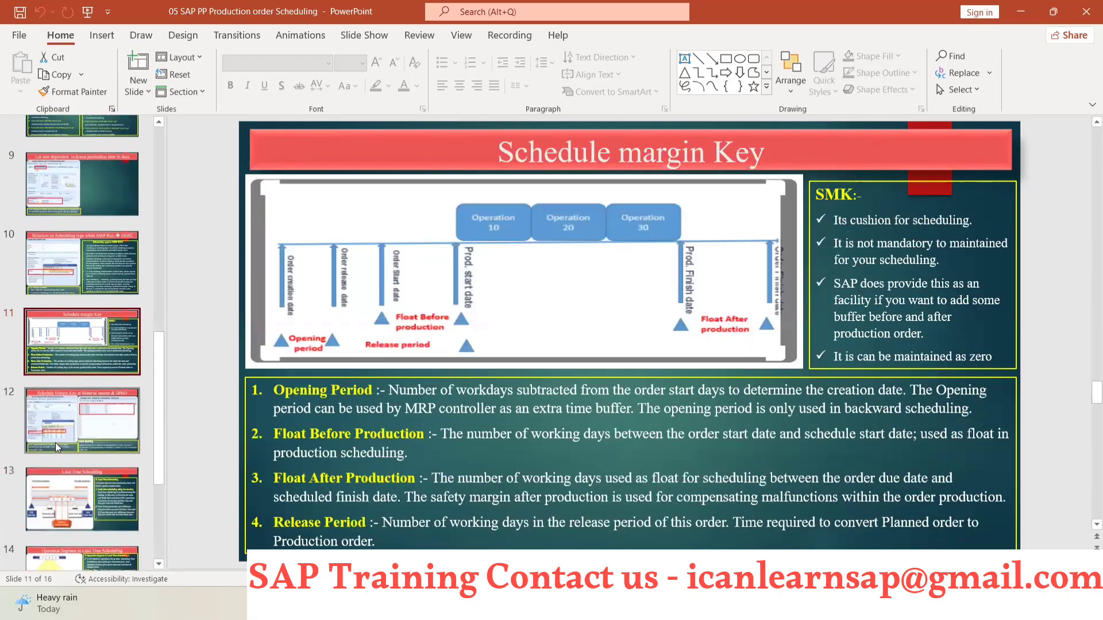
pyautogui.scroll(-3, 55, 442)
# Switch to the SAP production order header, review its general dates, scheduling and floats, and display the order's assignment data
pyautogui.hotkey('alt', 'Tab')
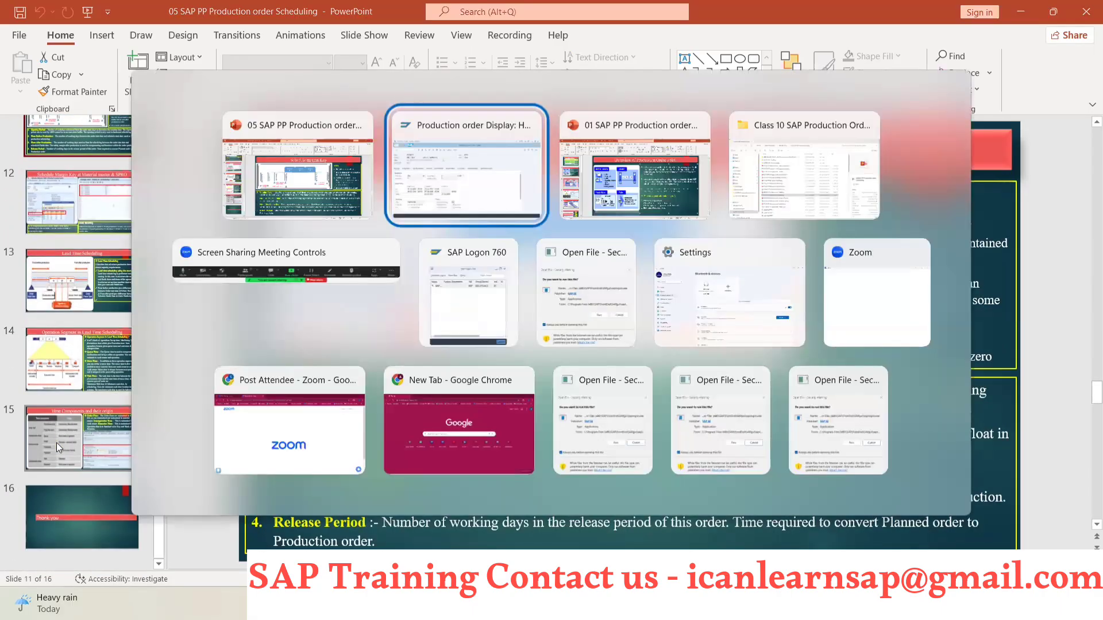
pyautogui.hotkey('alt', 'Tab')
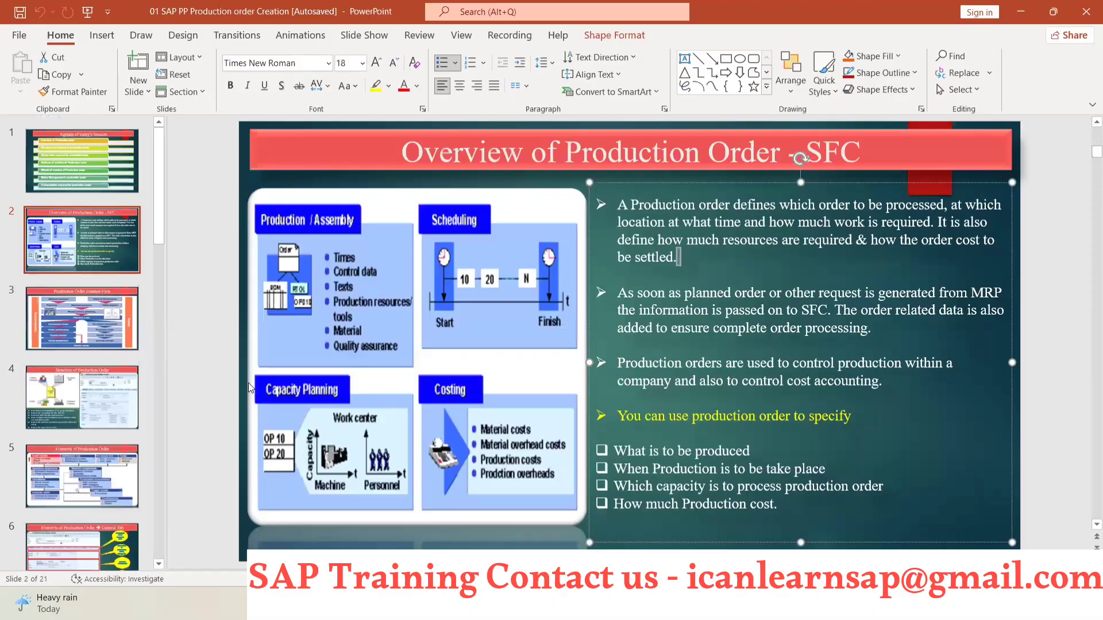
pyautogui.hotkey('alt', 'Tab')
pyautogui.press('Tab')
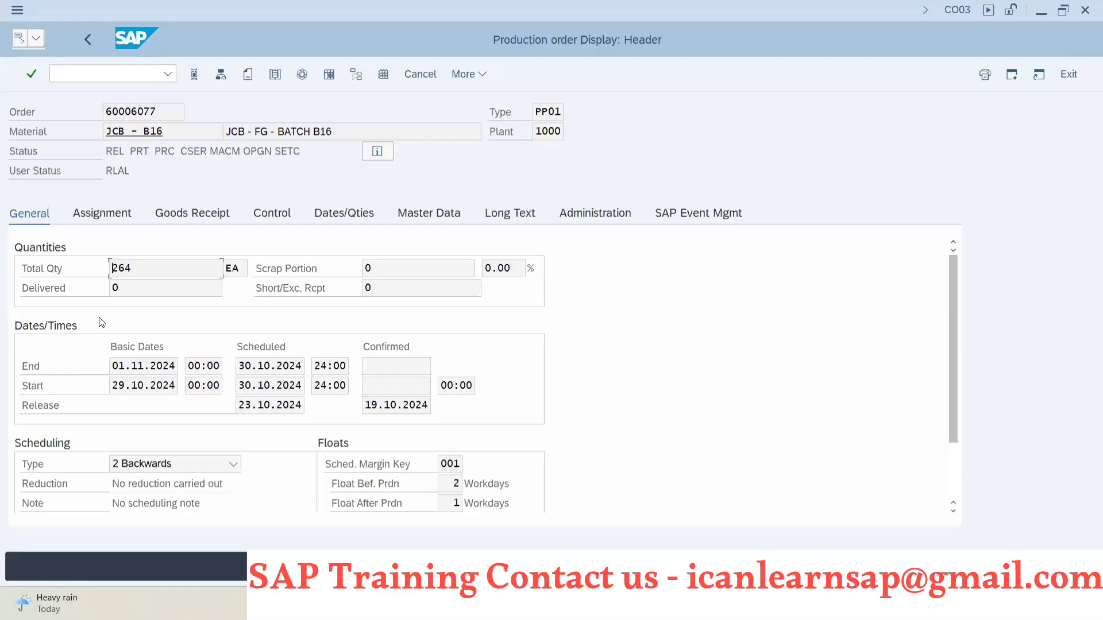
pyautogui.scroll(-3, 438, 352)
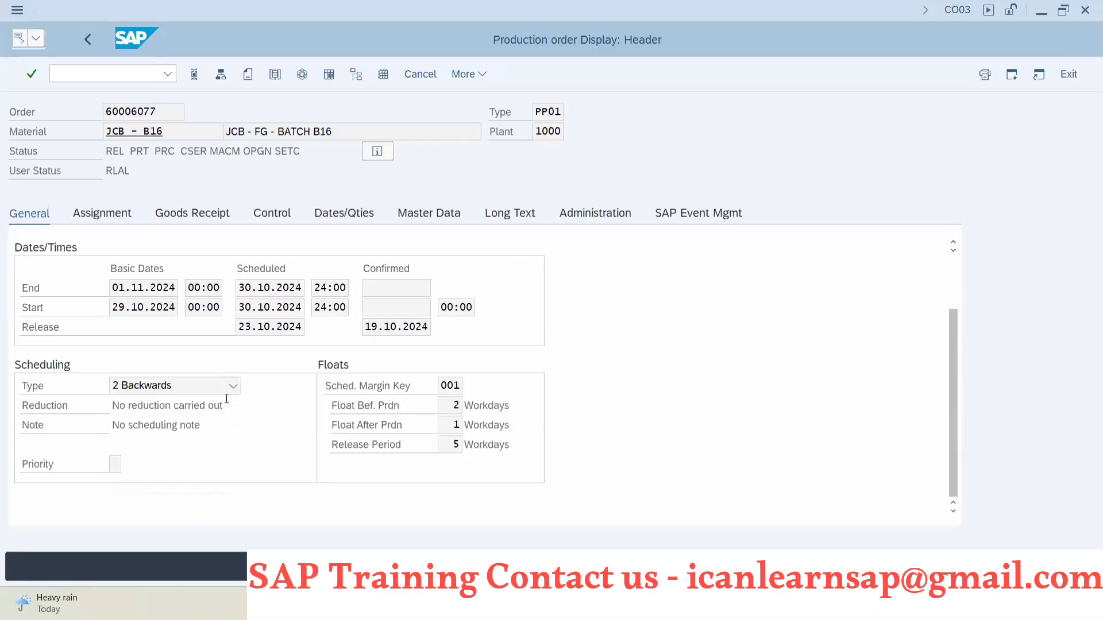
pyautogui.scroll(3, 227, 399)
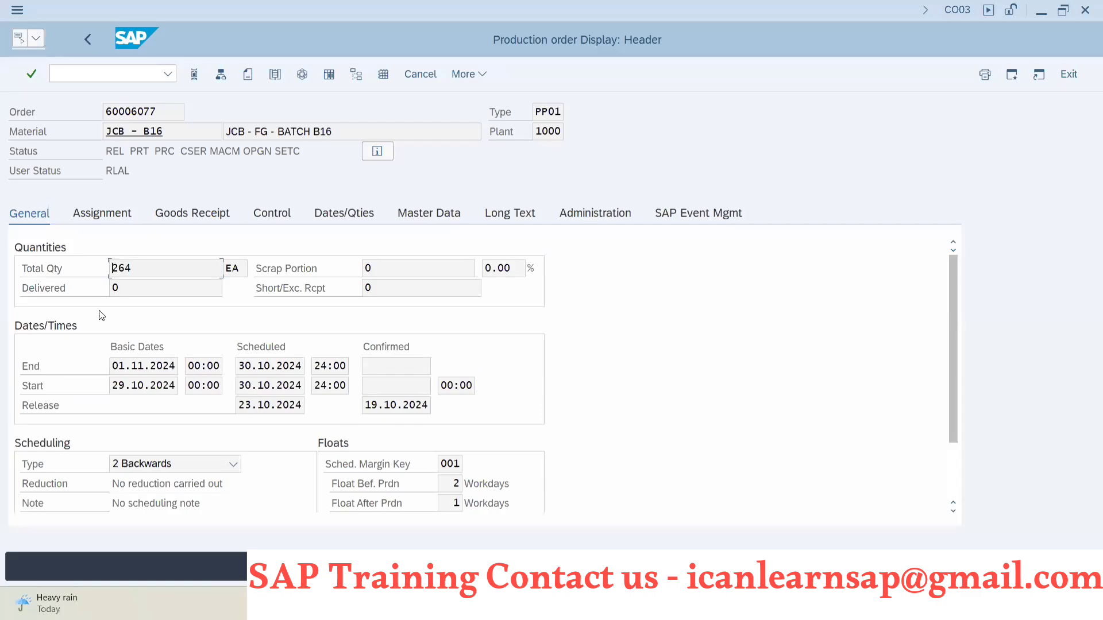
pyautogui.click(99, 215)
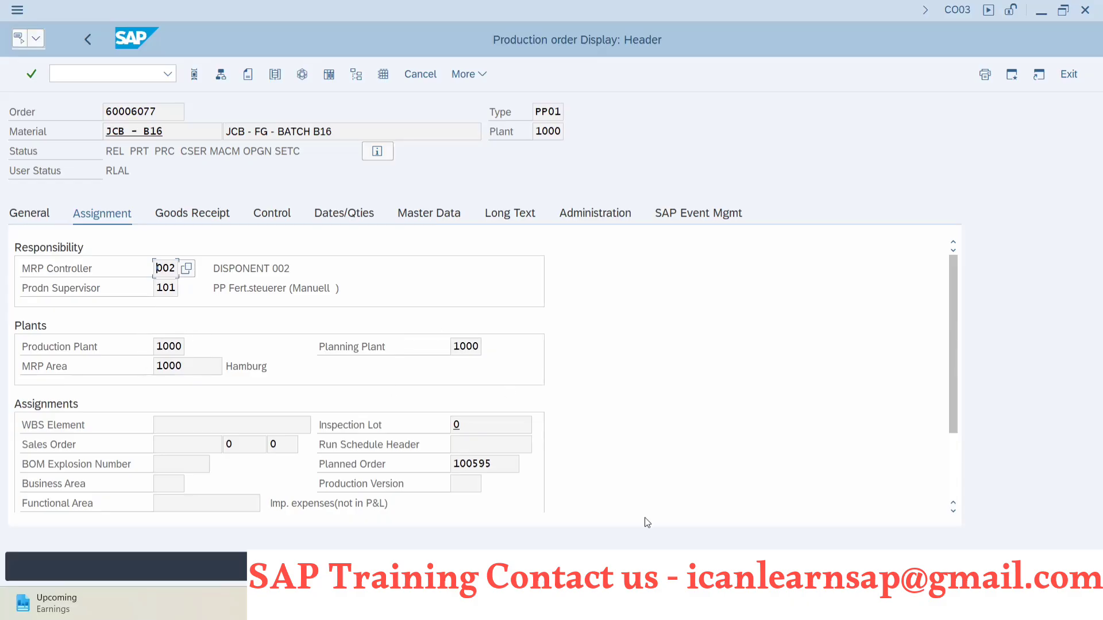
# Launch Excel, open the recent workbook SAP PP B16 EXCEL in a maximized window, and go to a blank worksheet
pyautogui.click(405, 603)
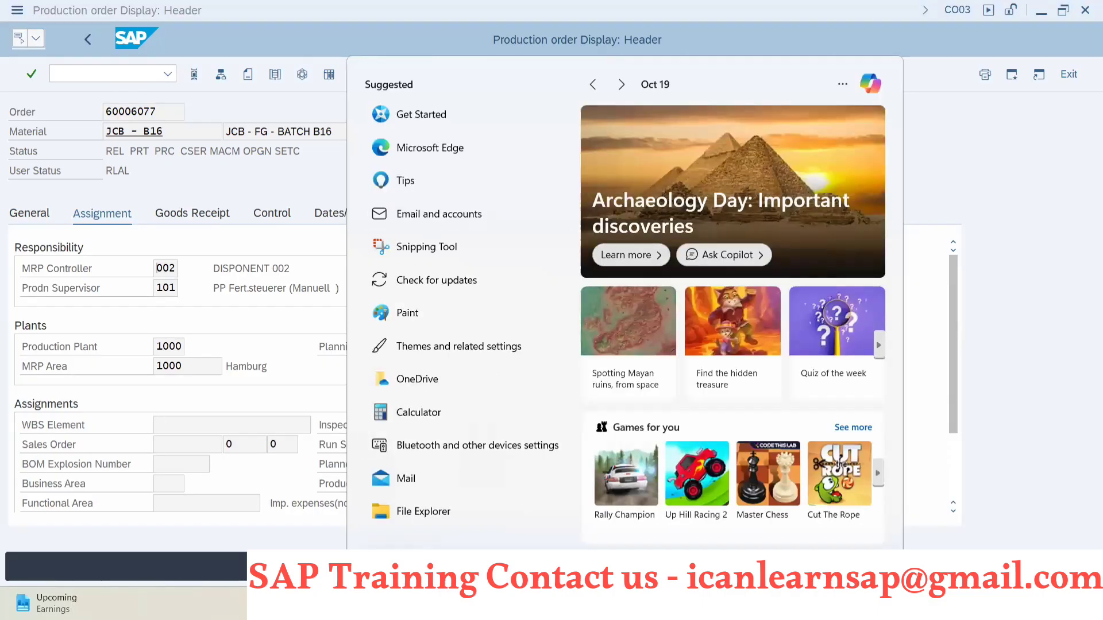
pyautogui.write('exc')
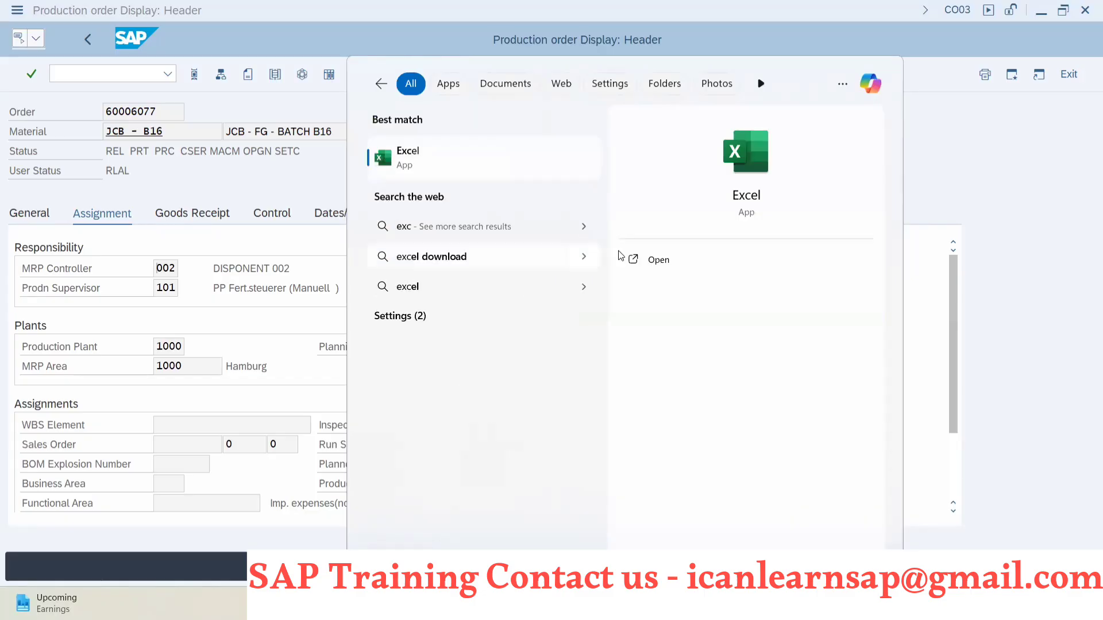
pyautogui.click(651, 261)
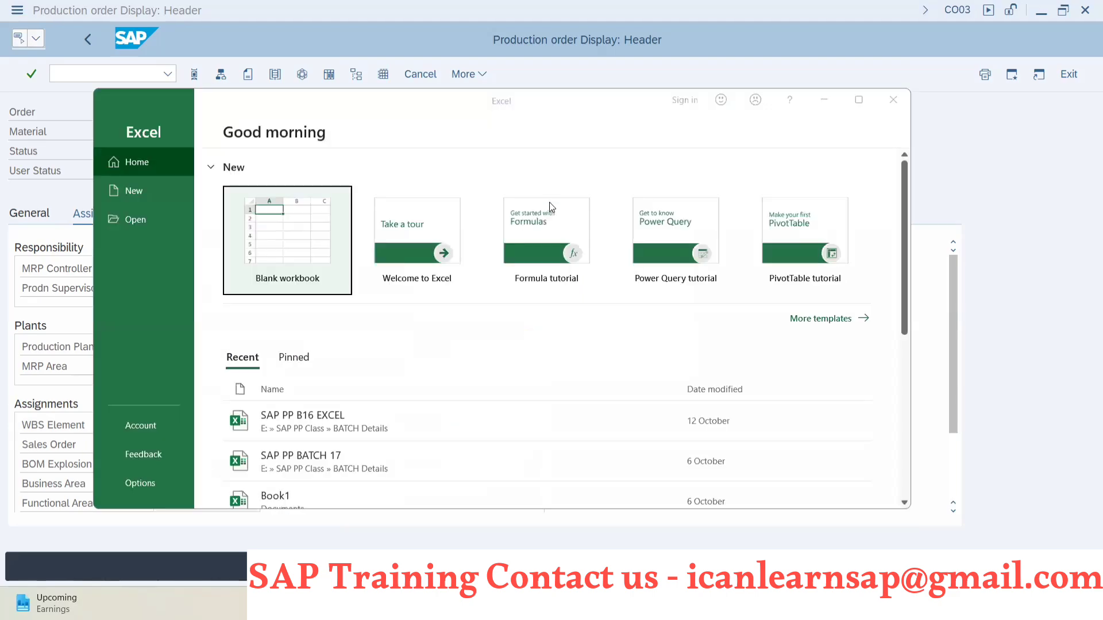
pyautogui.click(323, 416)
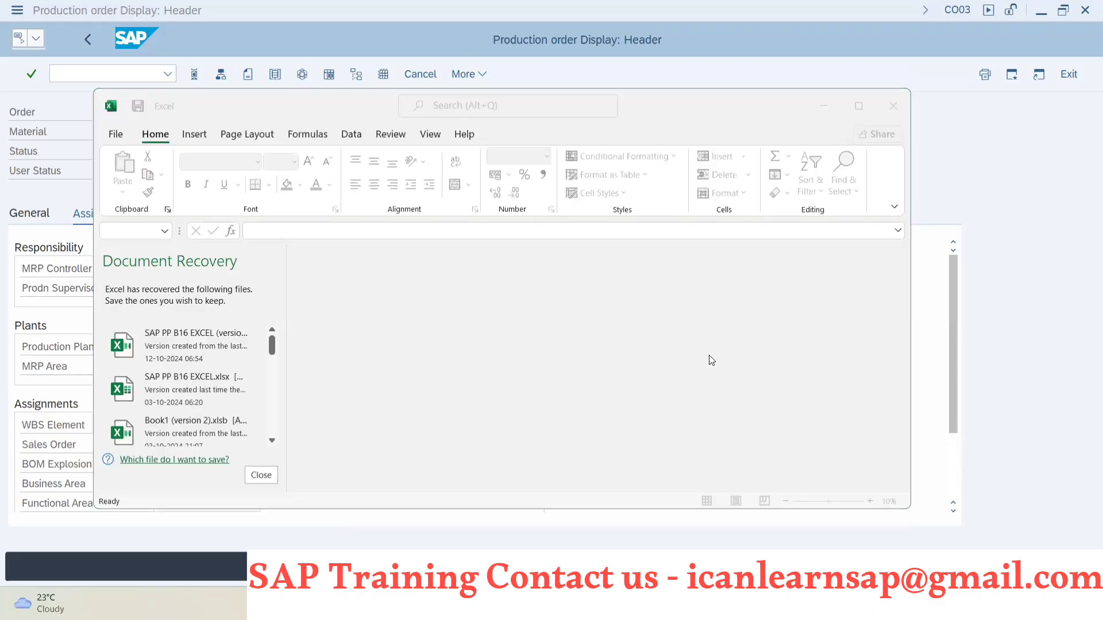
pyautogui.click(858, 106)
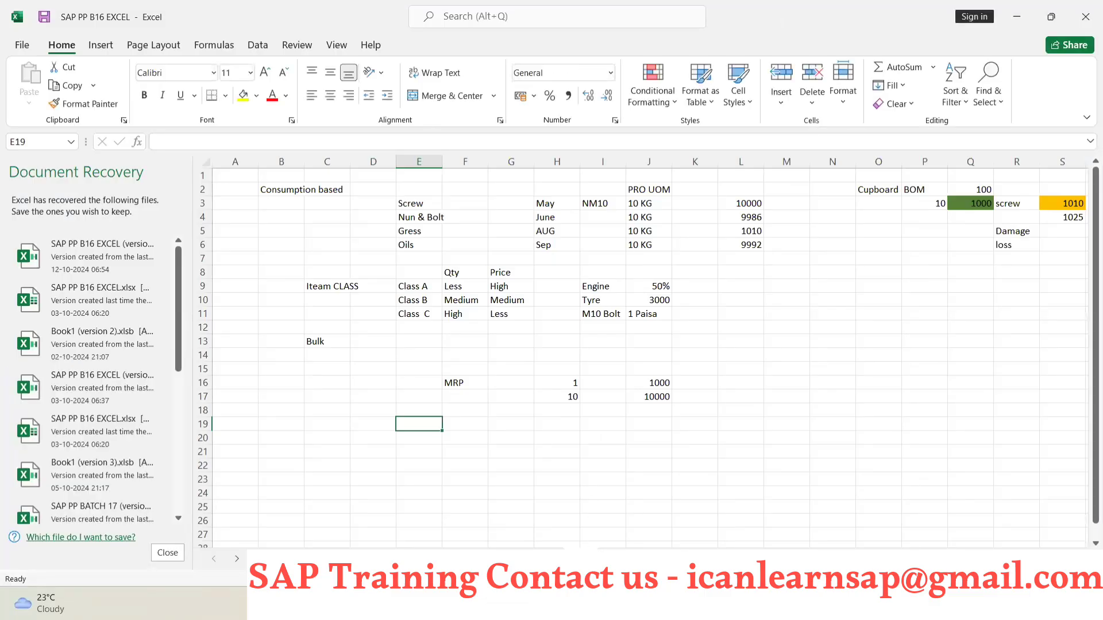
pyautogui.click(615, 559)
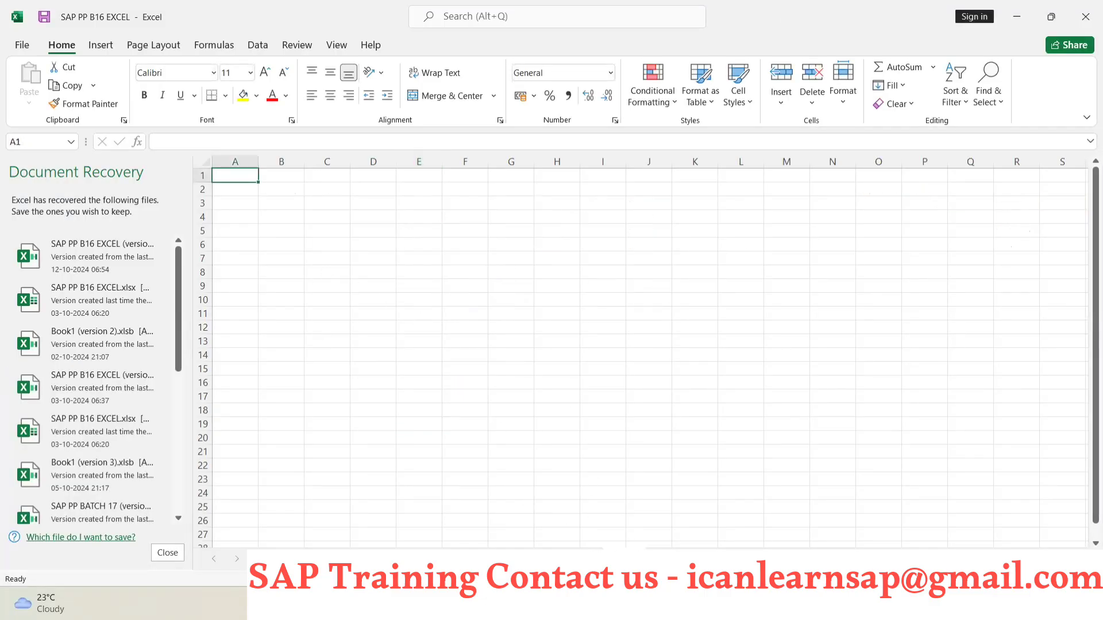
pyautogui.doubleClick(625, 559)
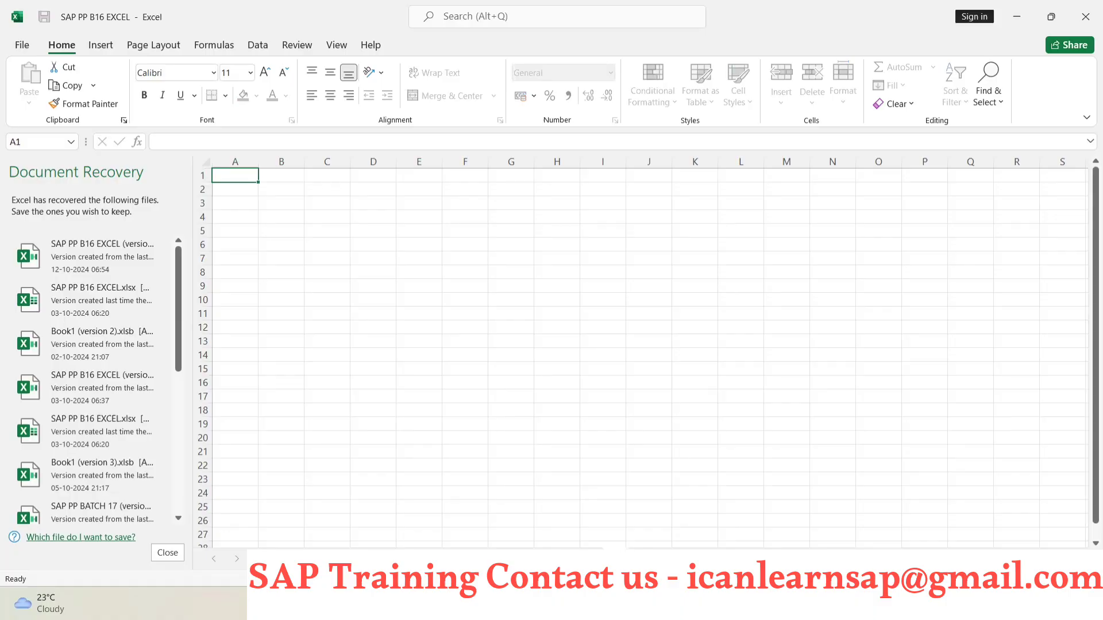
# Enter the labels Planning Plant in C6 and Production Plant in C8, and fit column C to its text
pyautogui.click(341, 245)
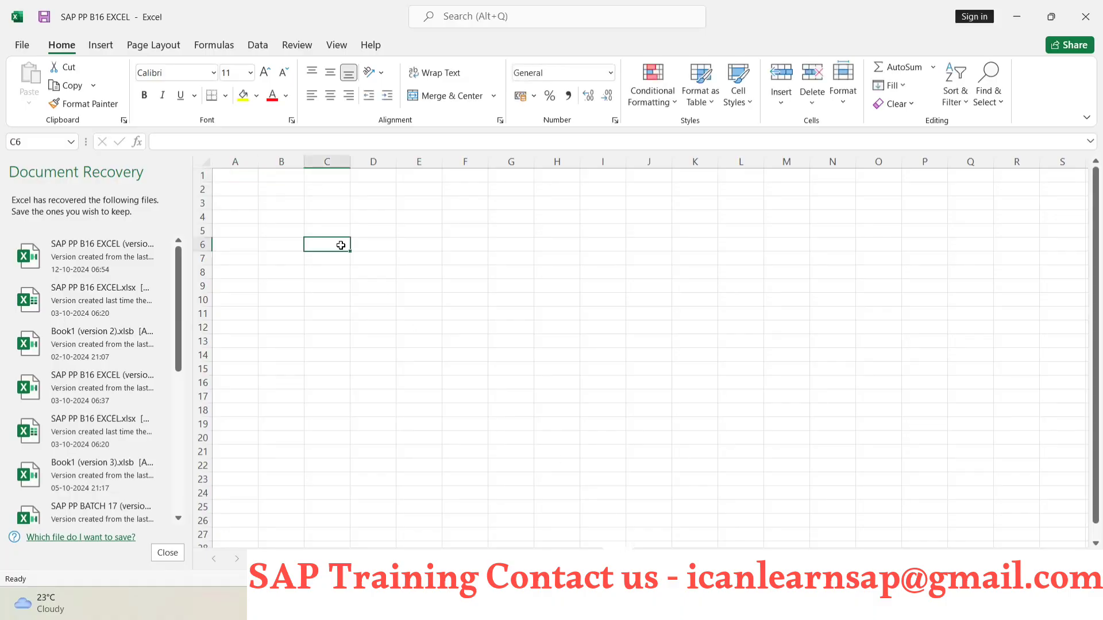
pyautogui.write('Plam')
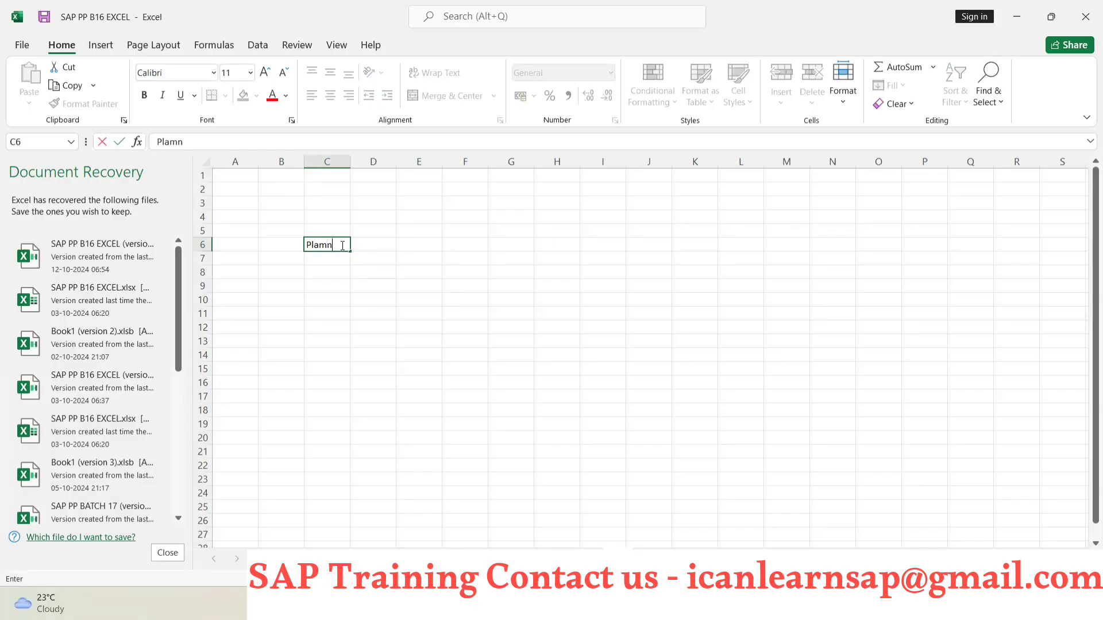
pyautogui.press('BackSpace')
pyautogui.write('nning Plant')
pyautogui.click(331, 274)
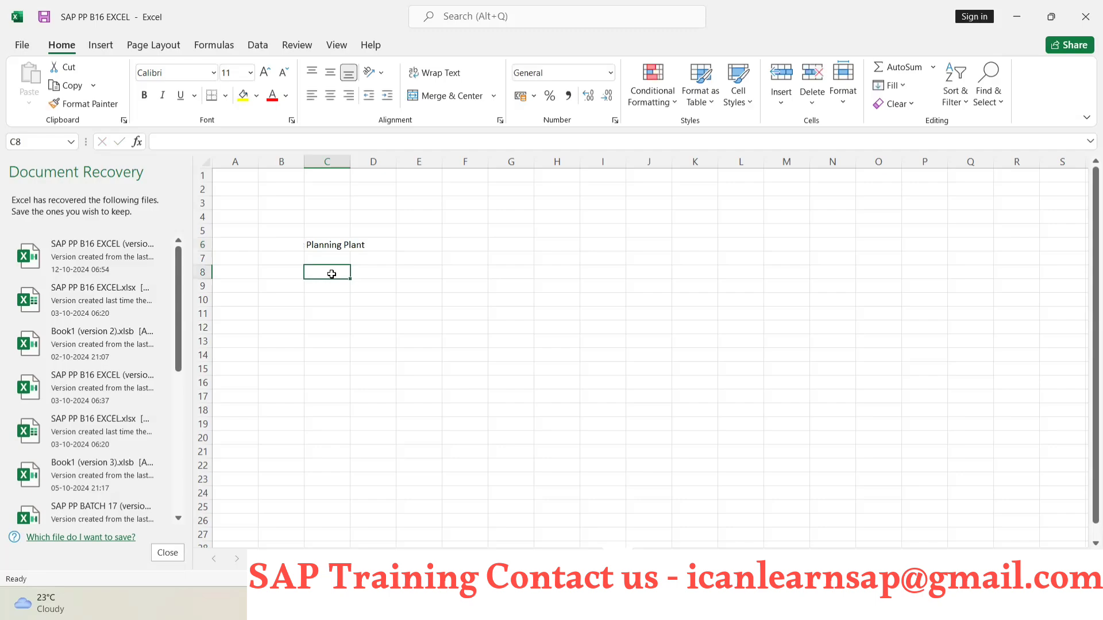
pyautogui.write('Productio')
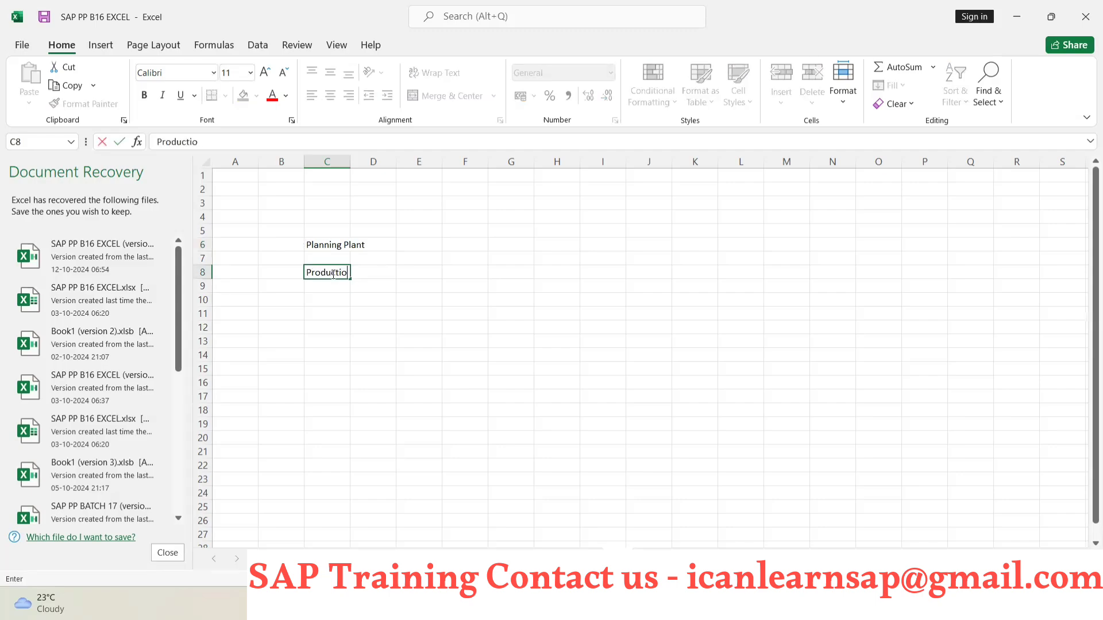
pyautogui.write('n Plant')
pyautogui.click(321, 339)
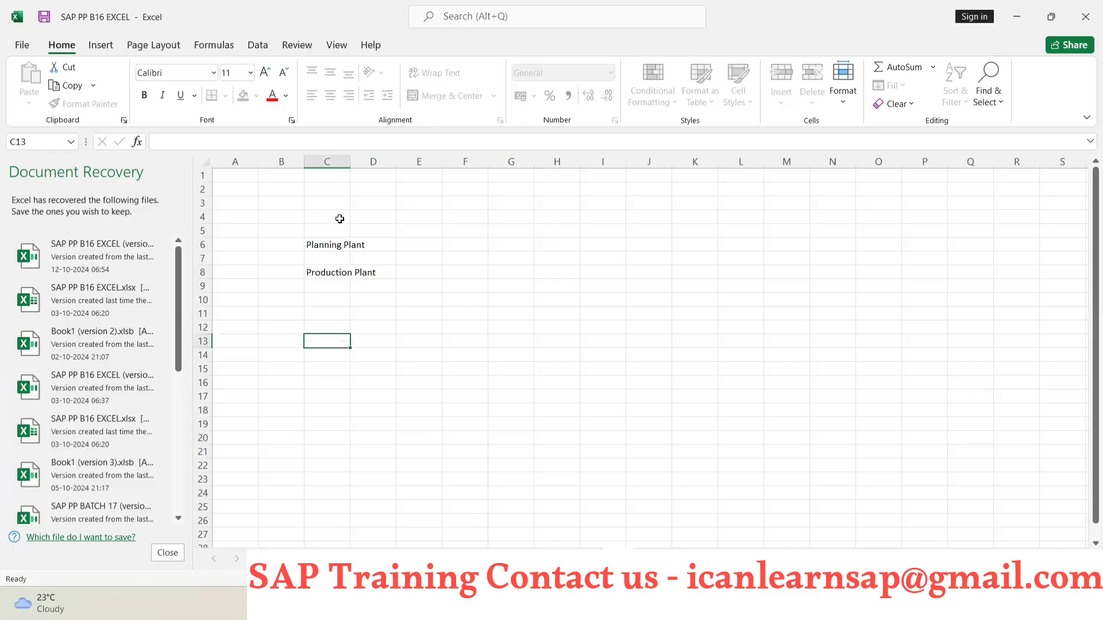
pyautogui.doubleClick(350, 161)
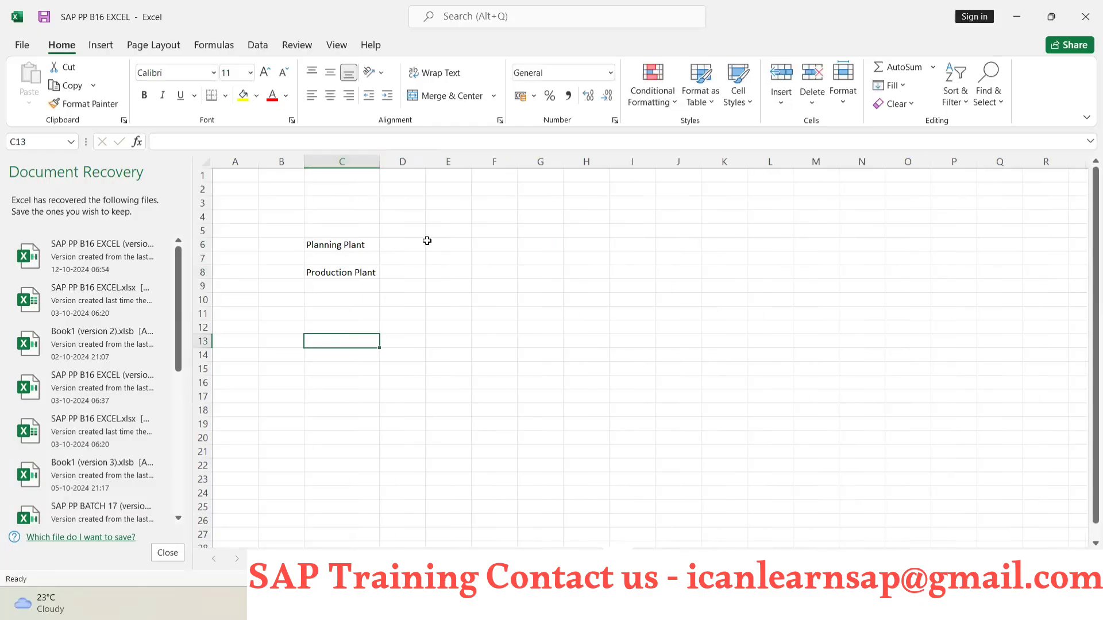
# Enter plant 1000 in E6 for the planning plant and 2000 in E8 for the production plant
pyautogui.click(431, 242)
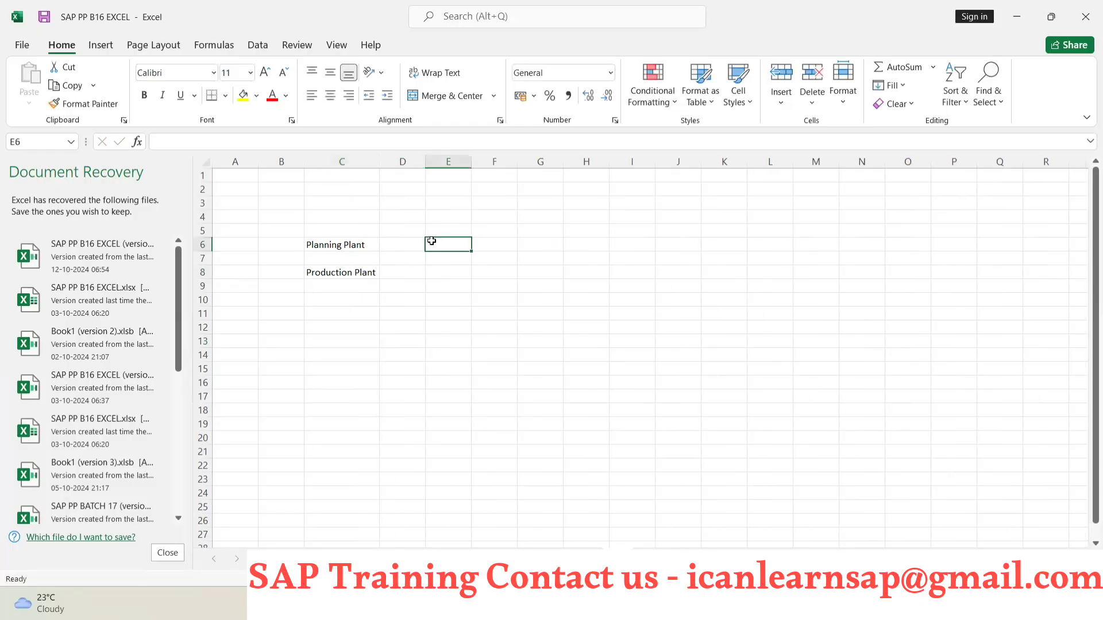
pyautogui.write('1000')
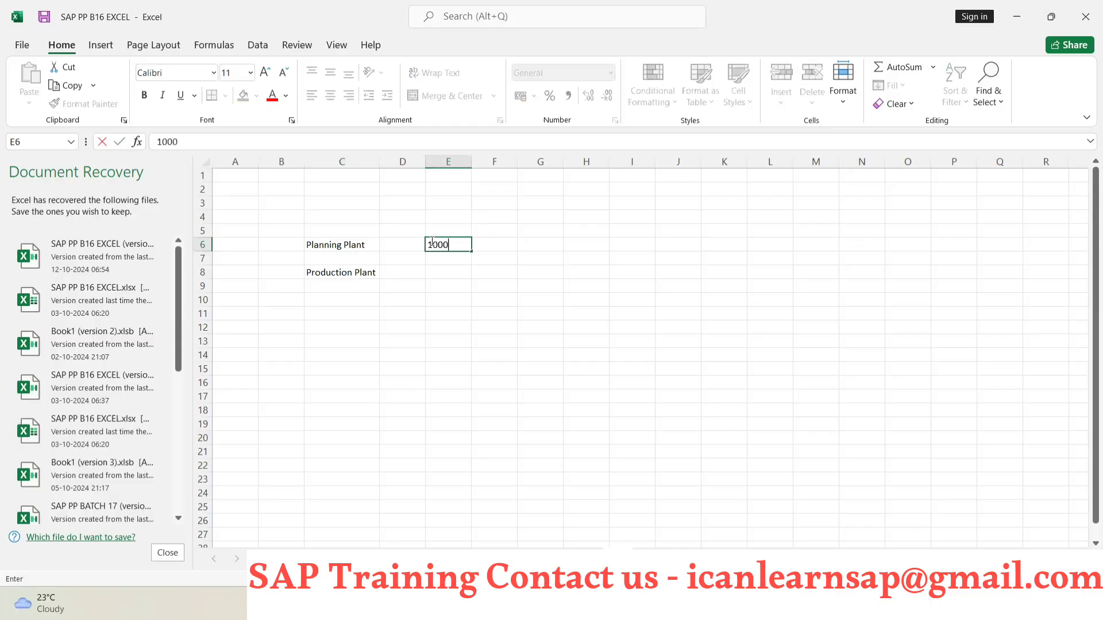
pyautogui.click(439, 272)
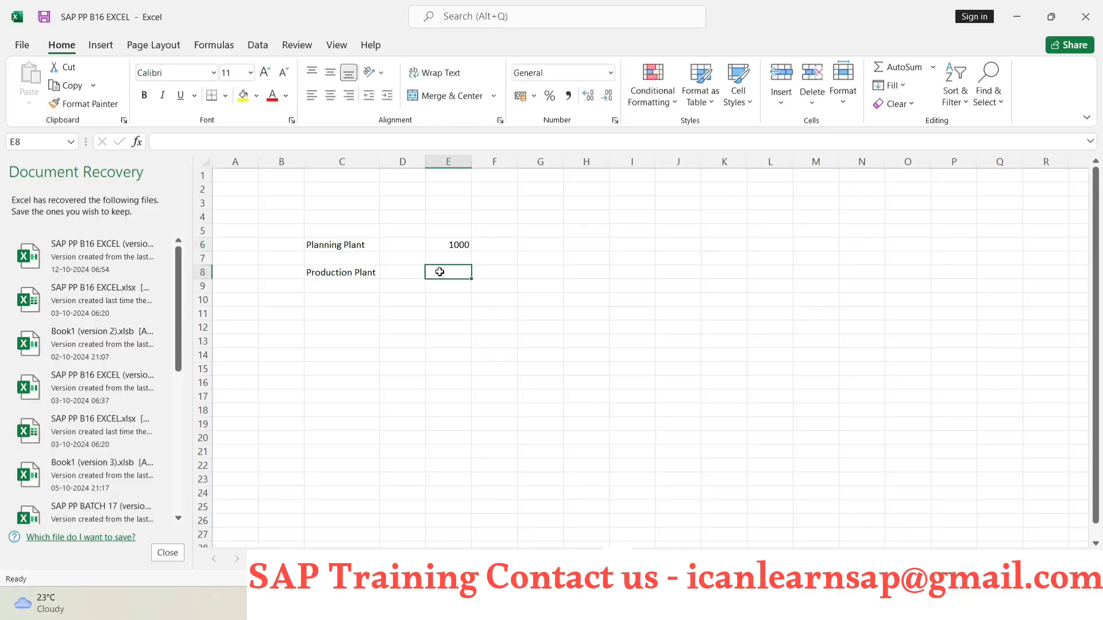
pyautogui.write('2000')
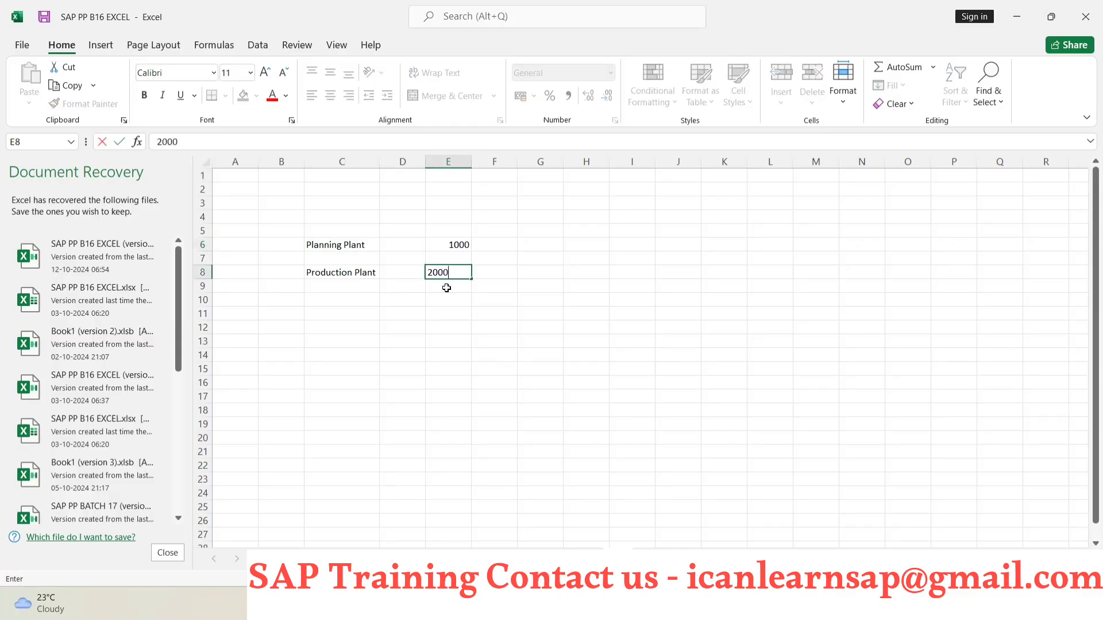
pyautogui.click(445, 285)
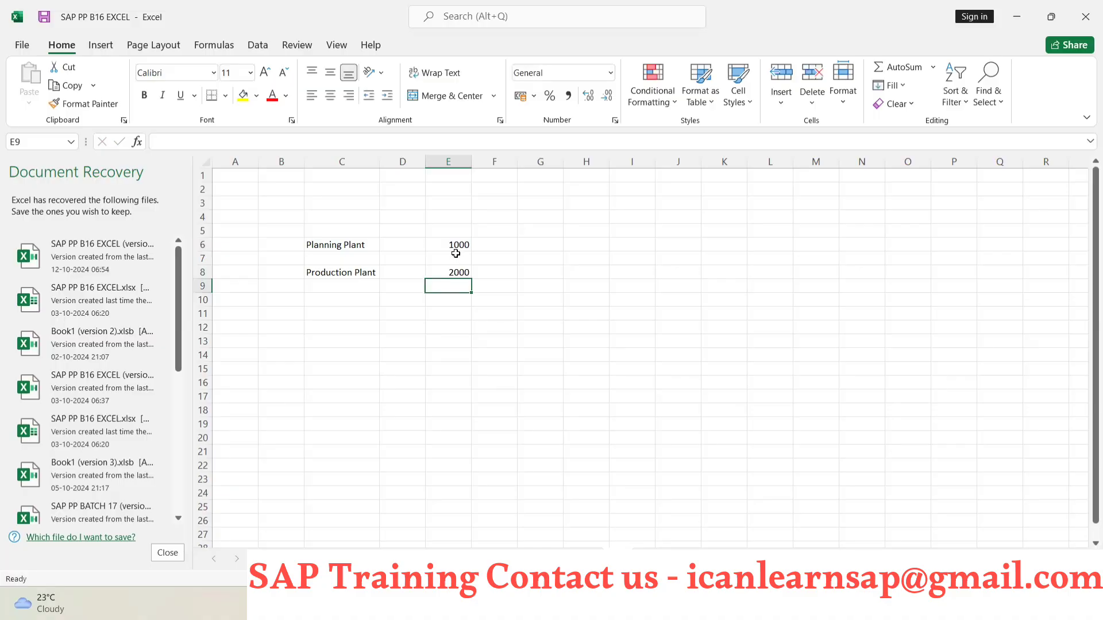
# Enter Semi finish in D8, between the Production Plant label and its plant number
pyautogui.click(397, 244)
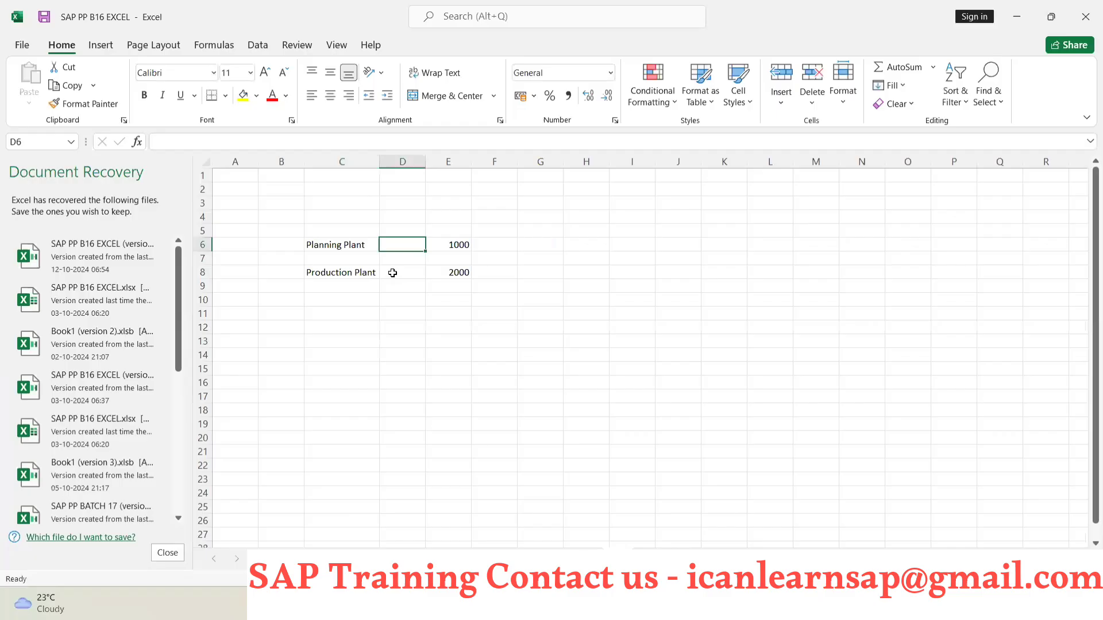
pyautogui.click(486, 244)
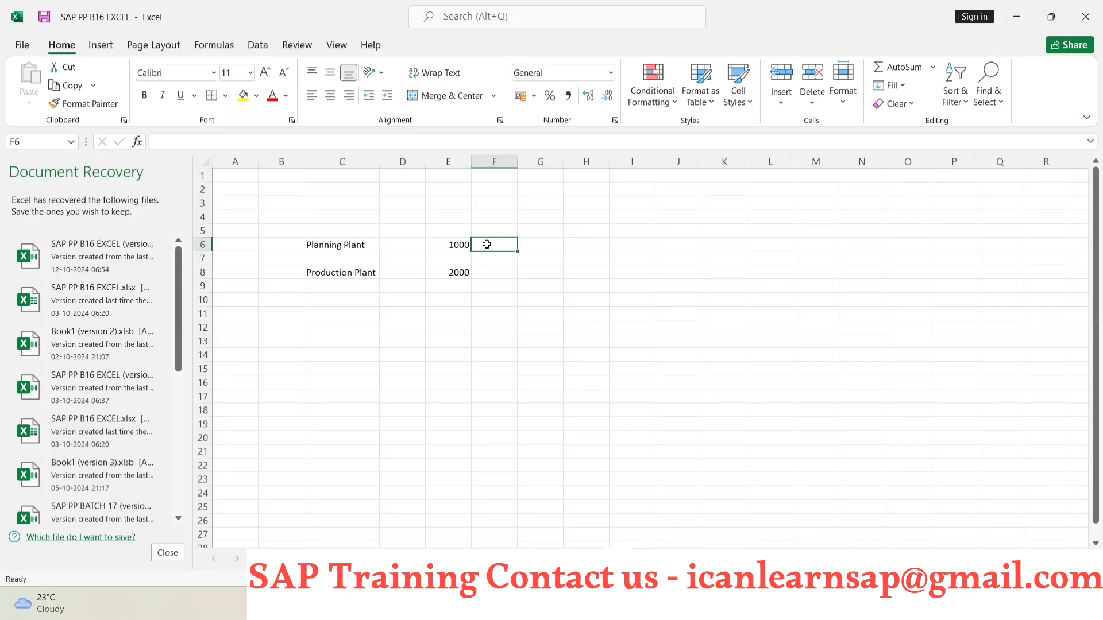
pyautogui.click(420, 243)
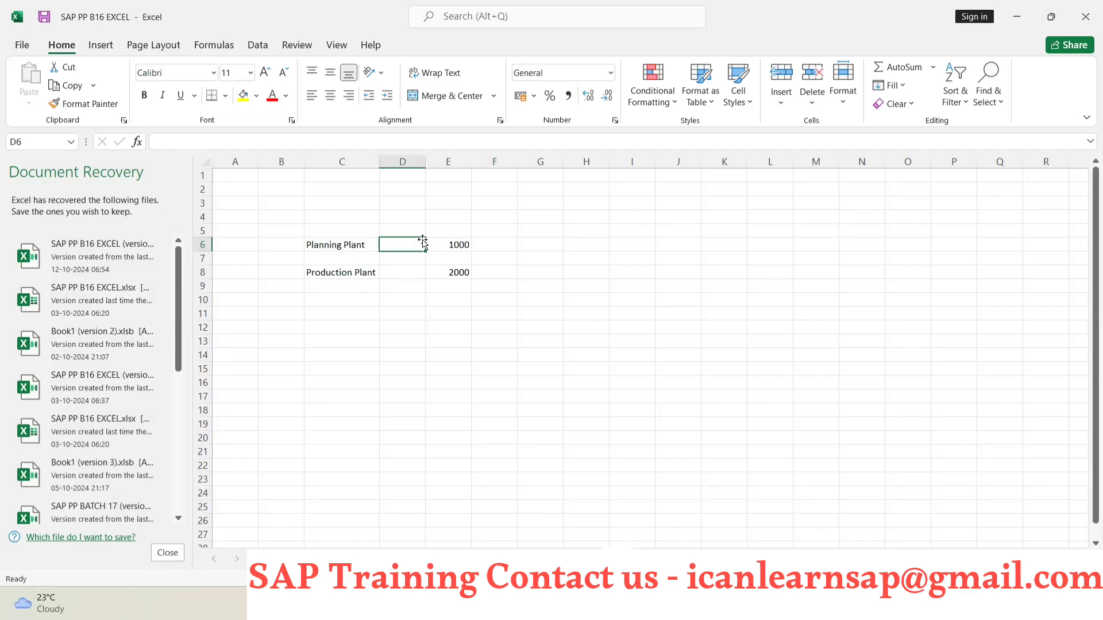
pyautogui.click(411, 272)
pyautogui.write('Se')
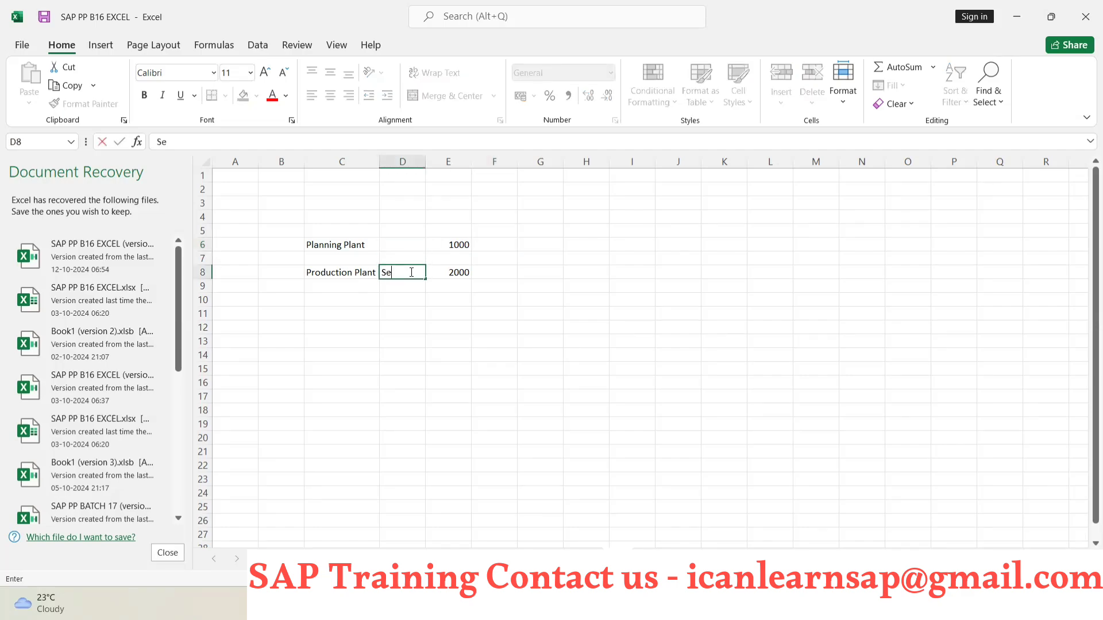
pyautogui.write('mi finish')
pyautogui.click(489, 262)
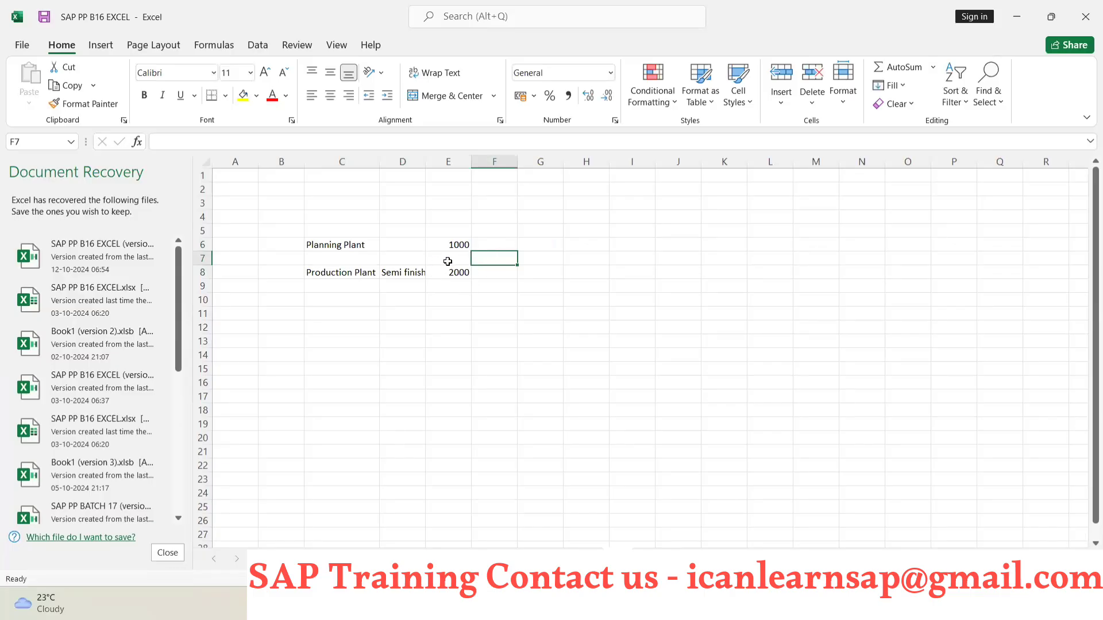
# Enter Header material in D6, between the Planning Plant label and its plant number
pyautogui.click(413, 245)
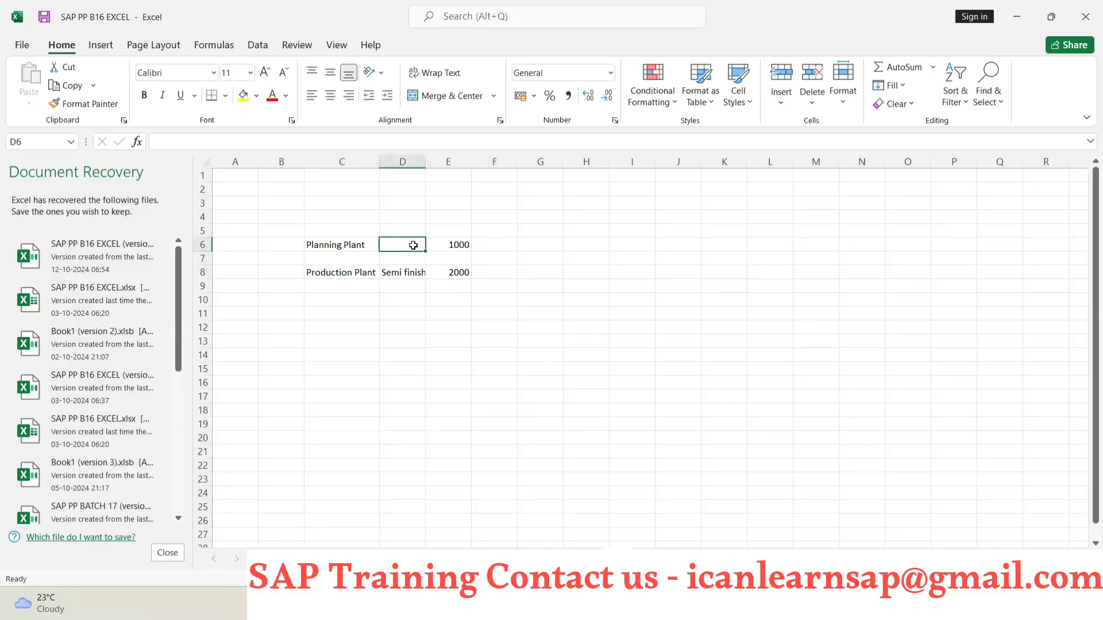
pyautogui.write('Head')
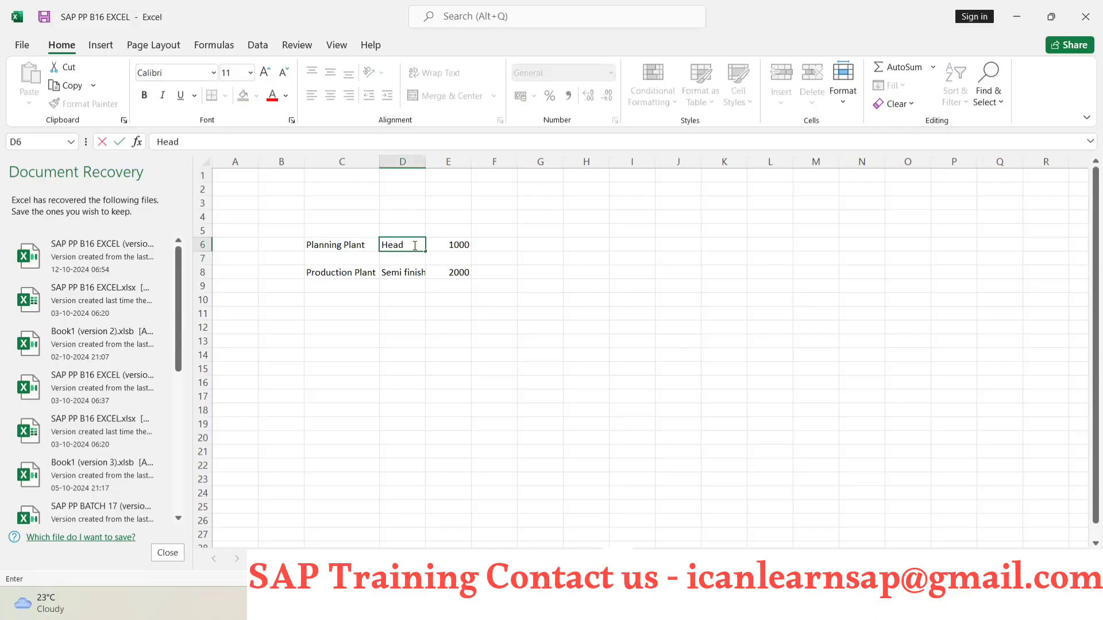
pyautogui.write('er material')
pyautogui.click(408, 352)
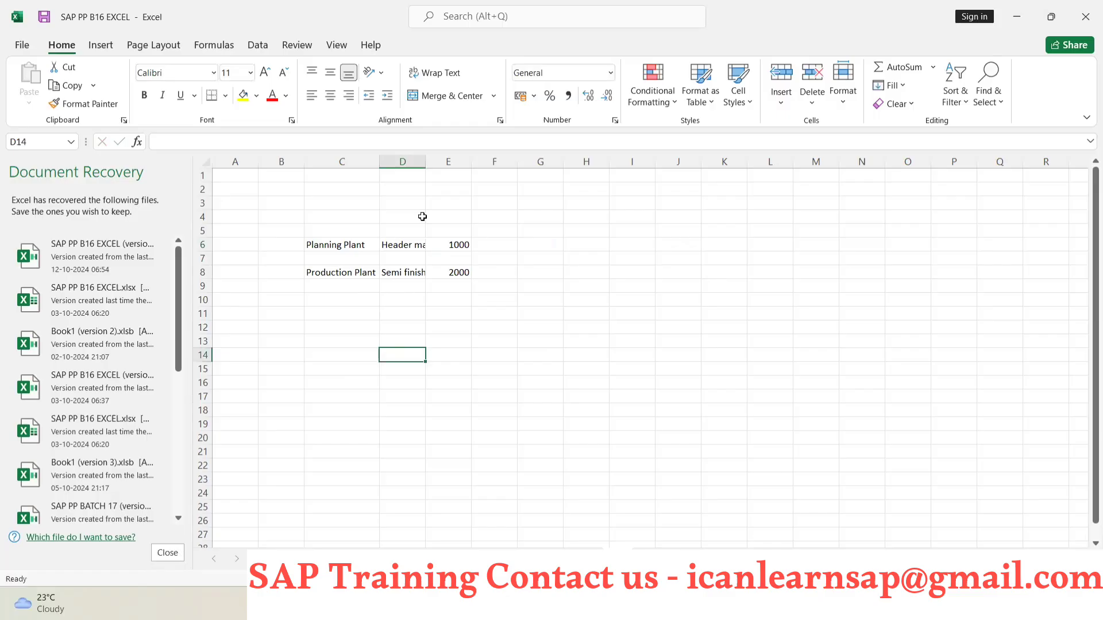
# Widen column D to fit the Header material text beside the plant numbers
pyautogui.doubleClick(425, 161)
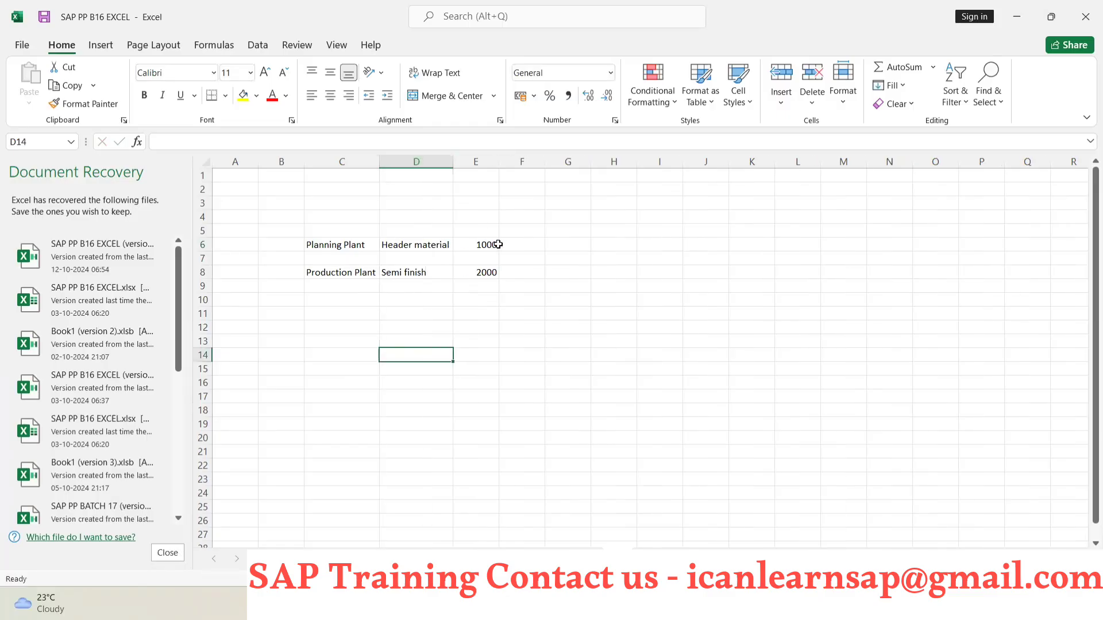
pyautogui.click(503, 245)
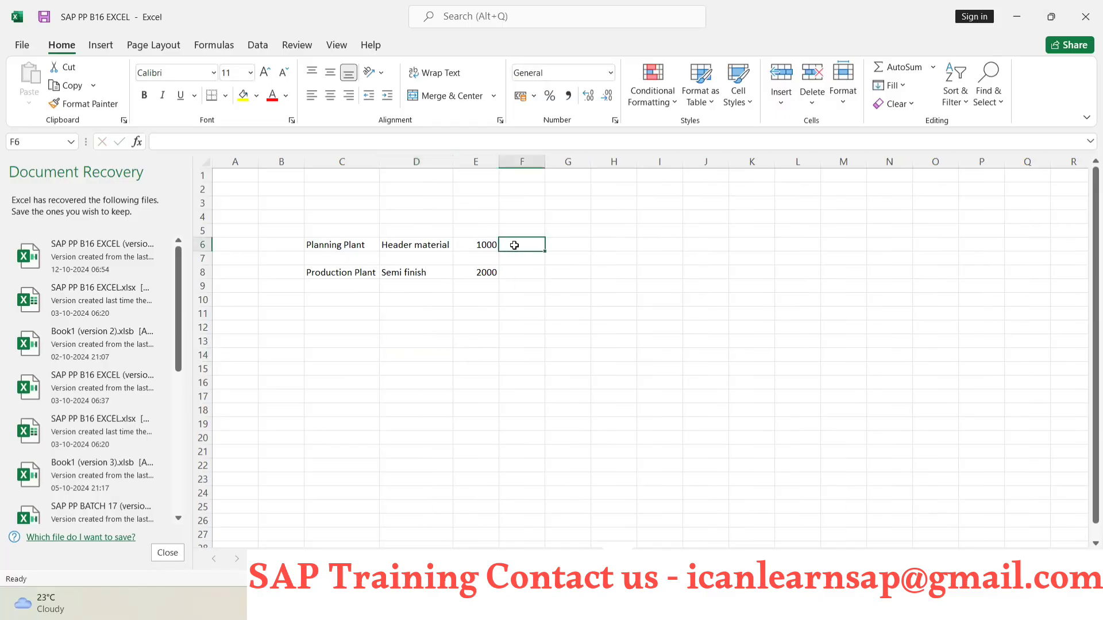
pyautogui.click(481, 245)
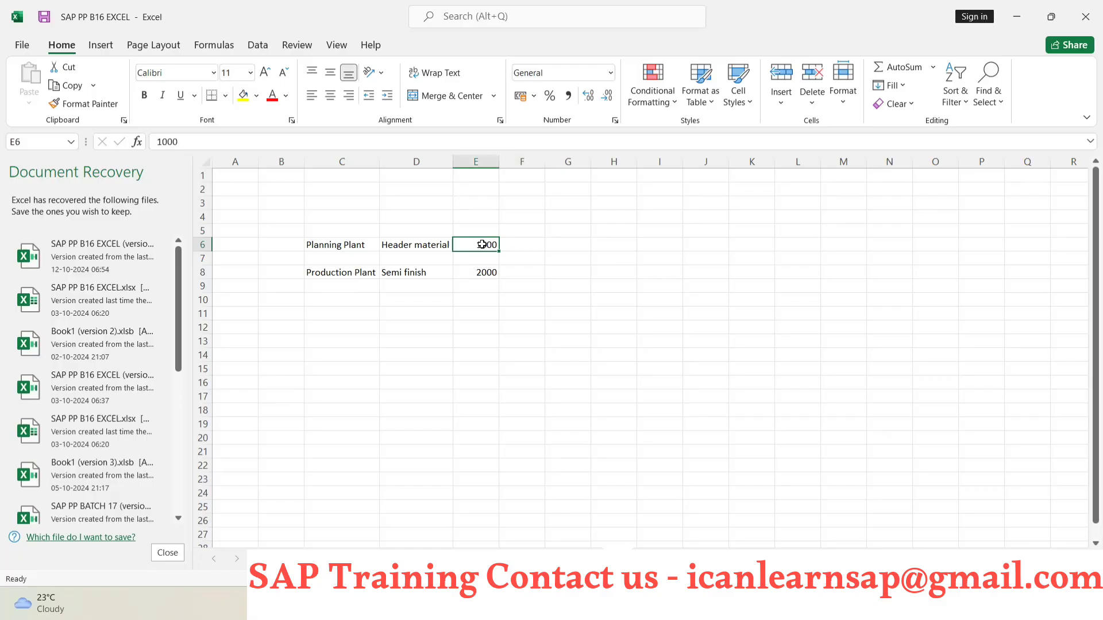
pyautogui.moveTo(482, 244); pyautogui.dragTo(482, 260)
pyautogui.click(483, 260)
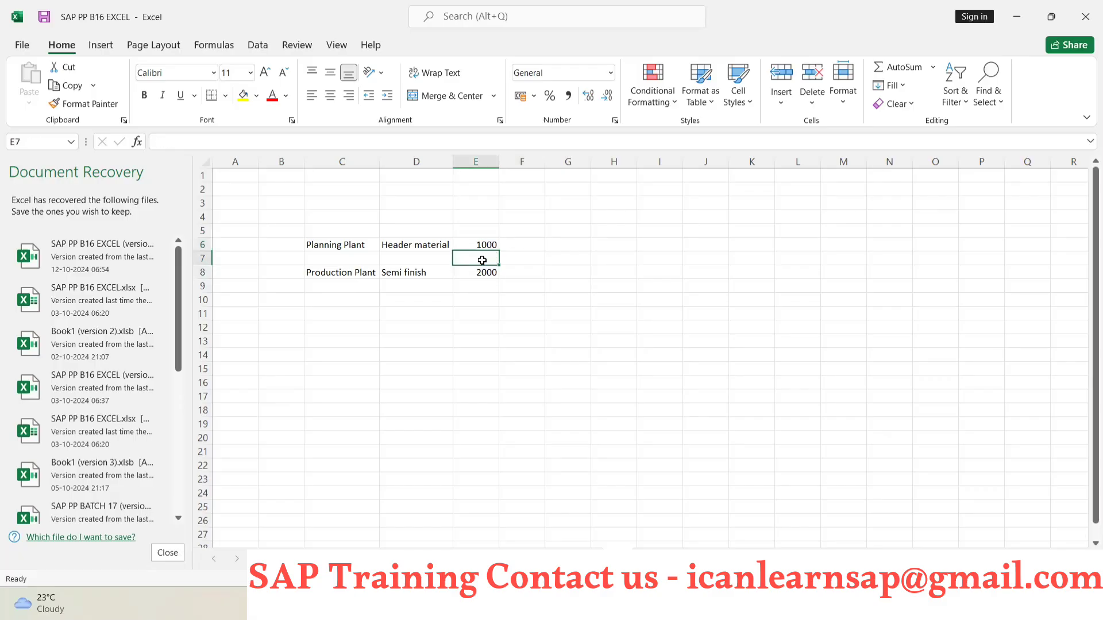
pyautogui.click(439, 272)
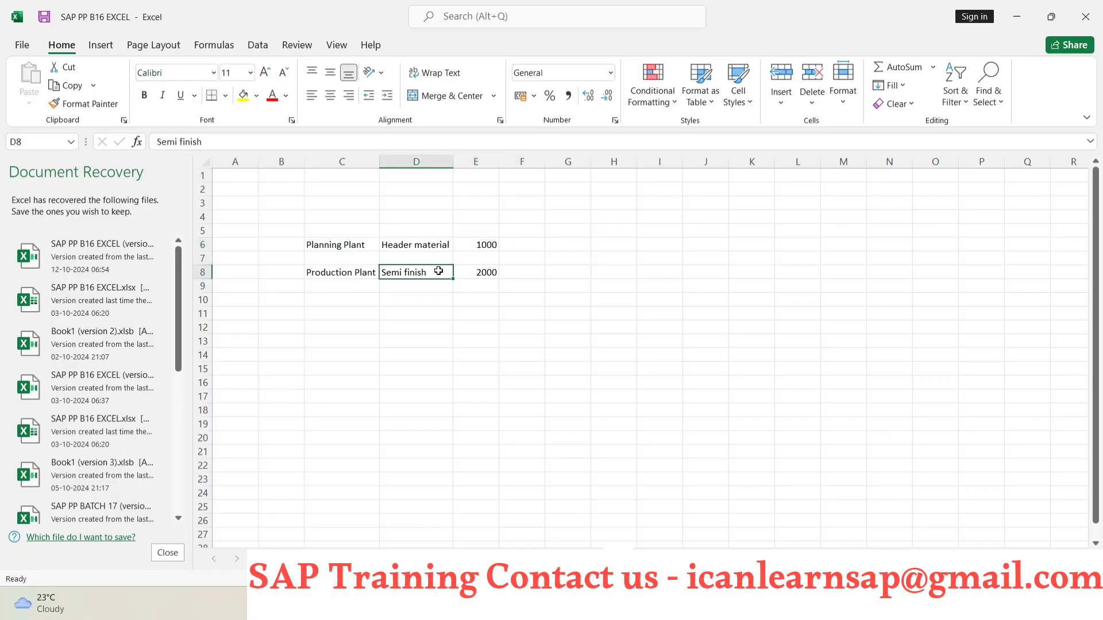
# Enter 1000 in both G6 and G8 as the same-plant example, and select the range G6:G8
pyautogui.click(564, 248)
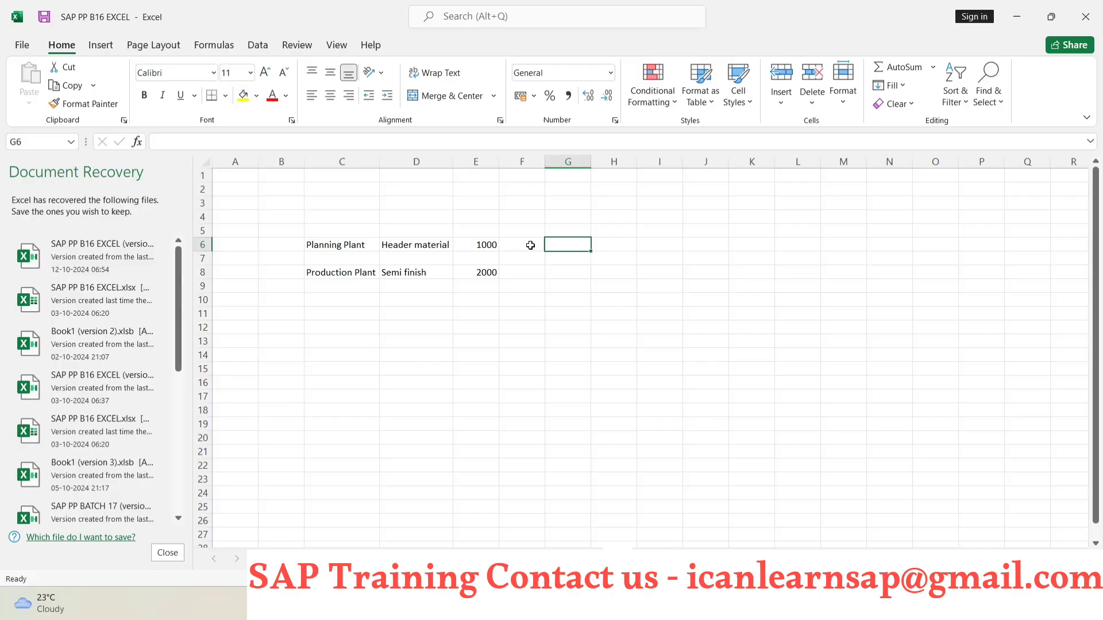
pyautogui.write('1')
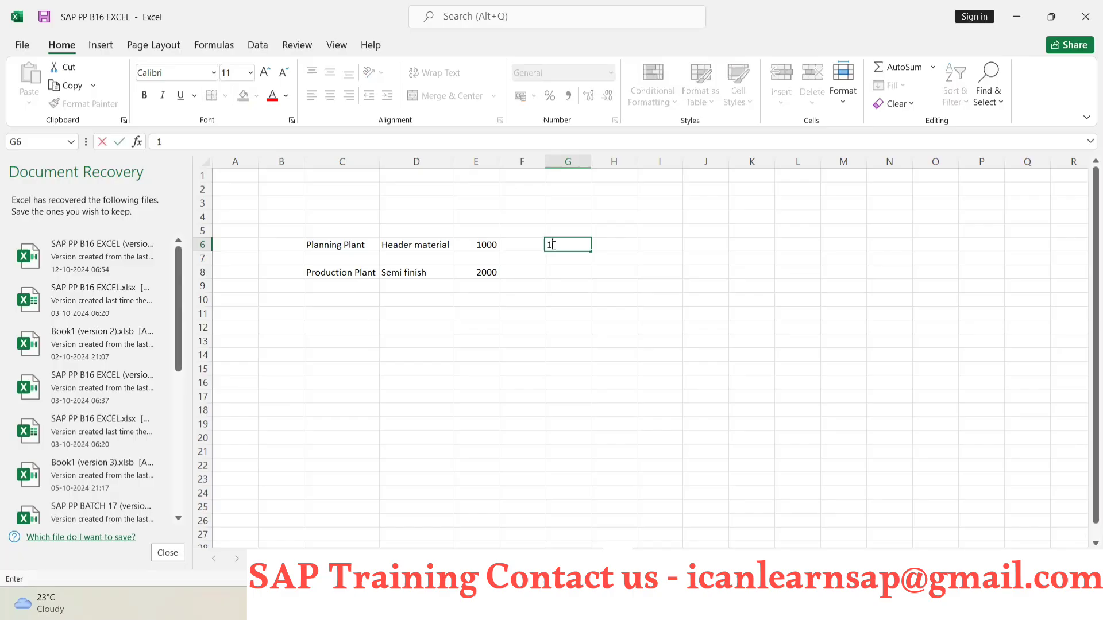
pyautogui.write('000')
pyautogui.press('Tab')
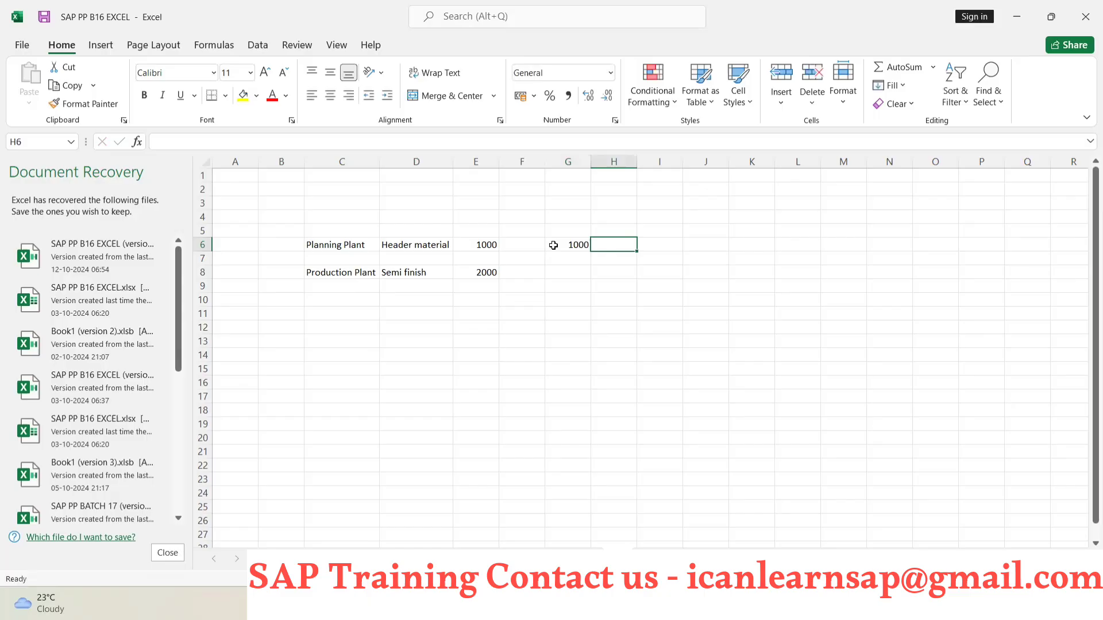
pyautogui.click(579, 270)
pyautogui.write('1')
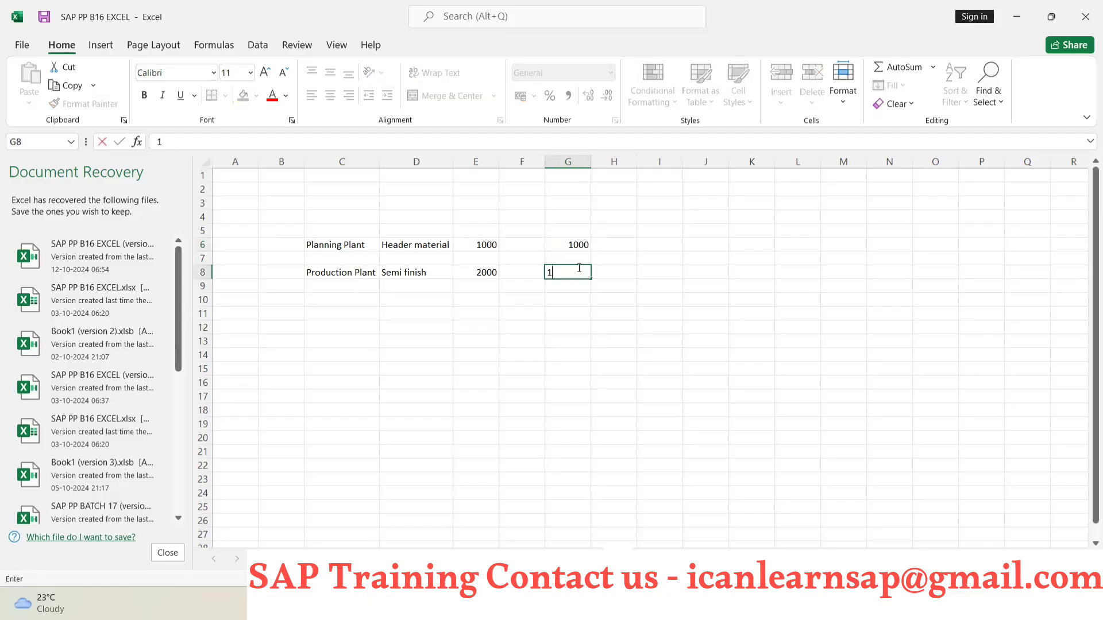
pyautogui.write('000')
pyautogui.click(640, 310)
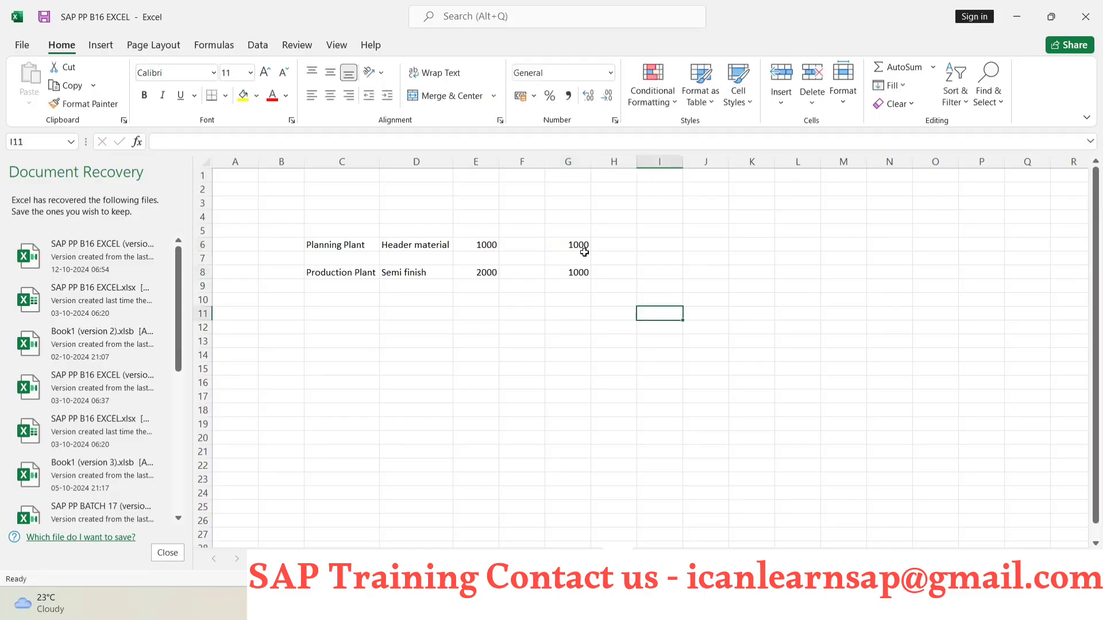
pyautogui.moveTo(576, 244); pyautogui.dragTo(578, 273)
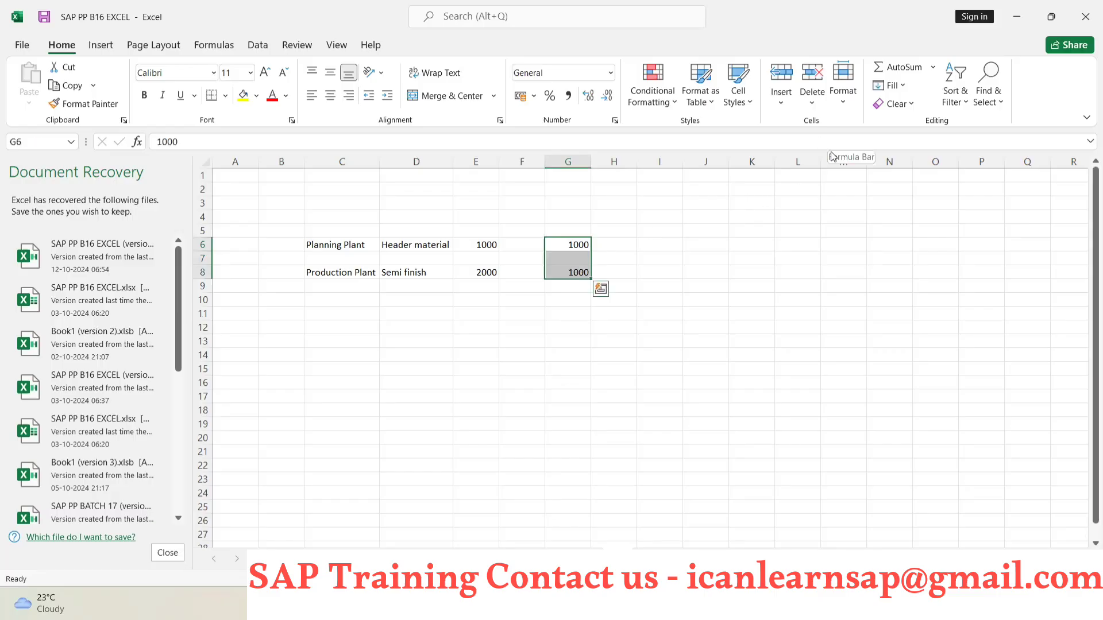
# Switch to the SAP production order header and examine its assignment fields, including inspection lot, sales order, run schedule header and production version
pyautogui.hotkey('alt', 'Tab')
pyautogui.hotkey('alt', 'Tab')
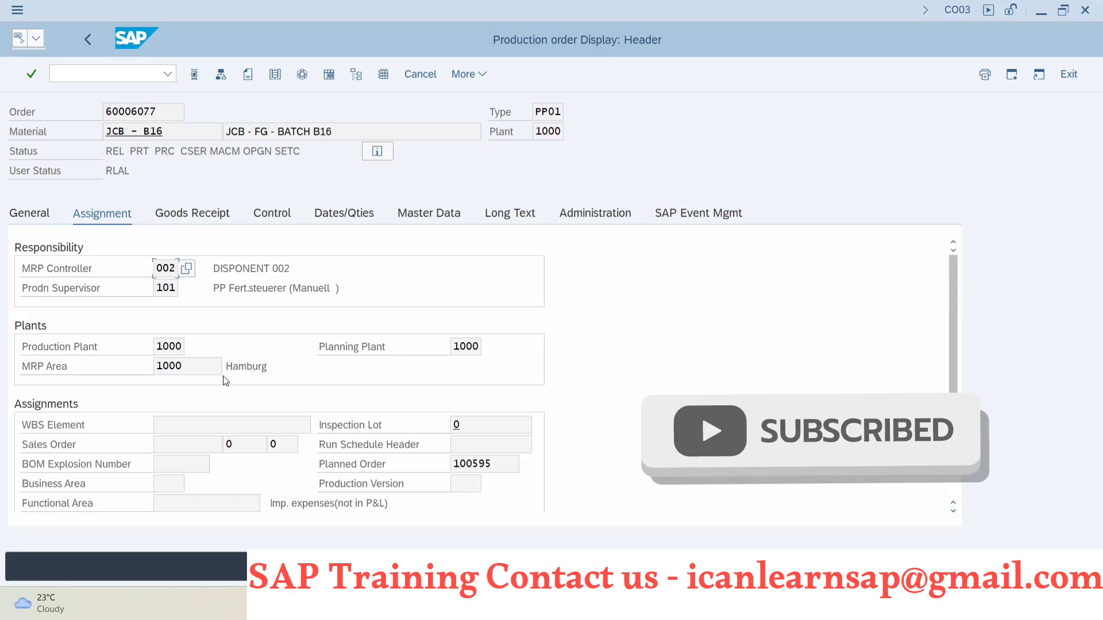
pyautogui.scroll(-1, 223, 375)
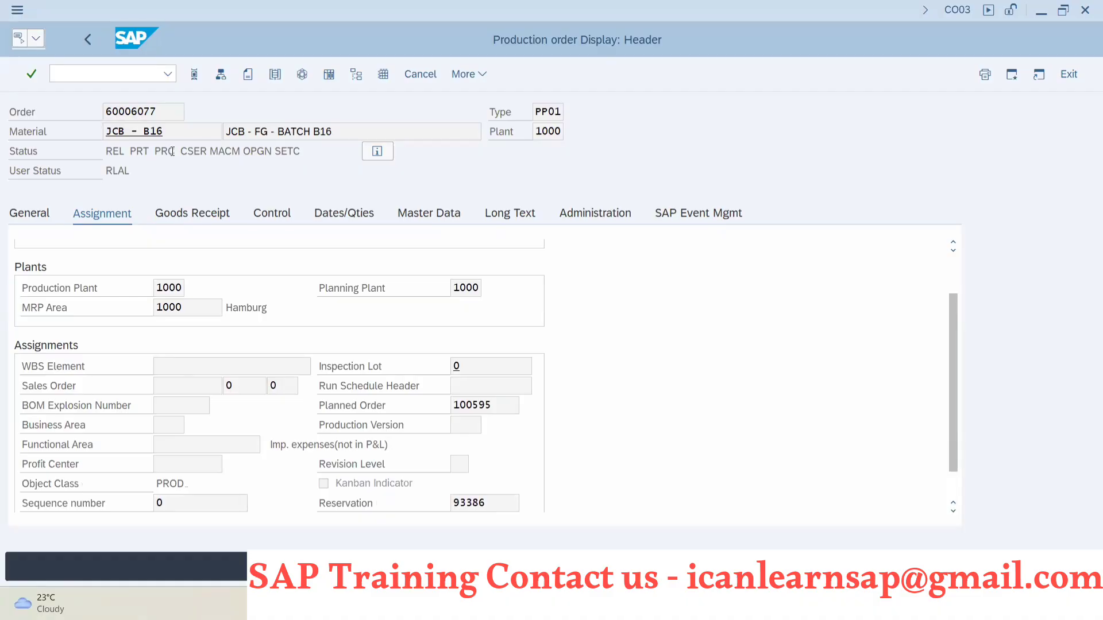
pyautogui.click(471, 366)
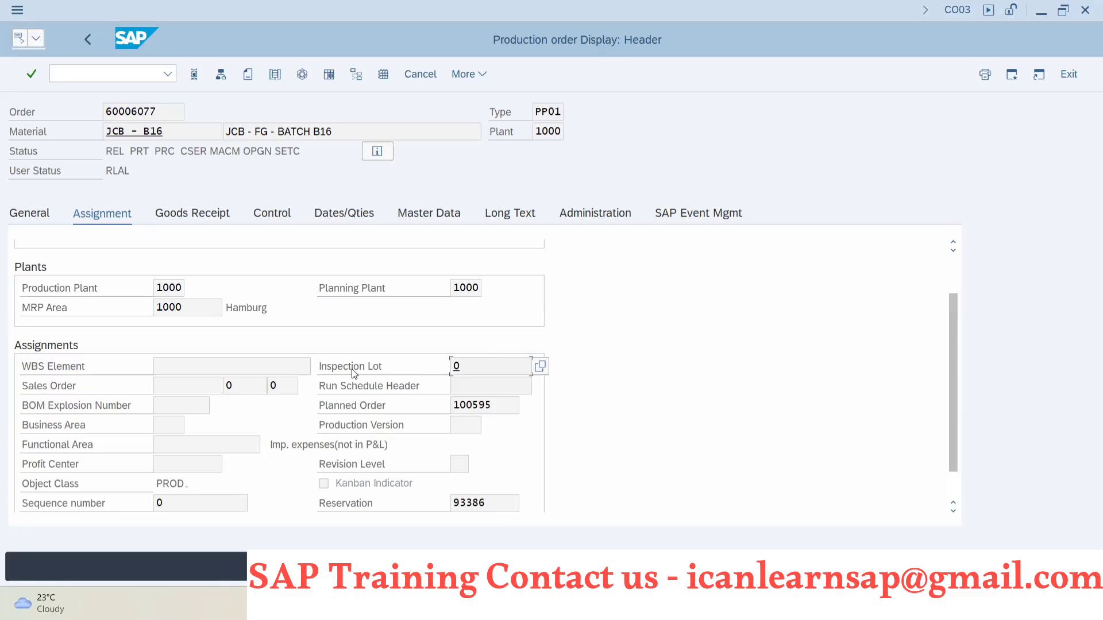
pyautogui.click(188, 382)
pyautogui.click(459, 388)
pyautogui.click(472, 428)
# Open transaction MD04 in a new session and display the stock/requirements list for JCB - B16 in MRP area 1000, including its further columns
pyautogui.hotkey('alt', 'Tab')
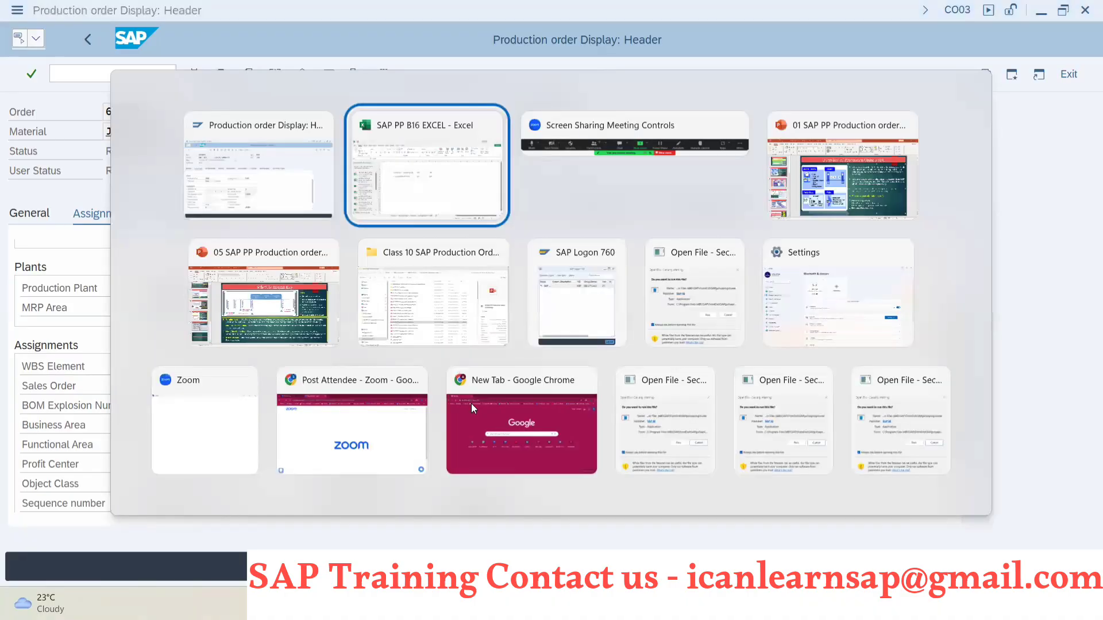
pyautogui.hotkey('alt', 'Tab')
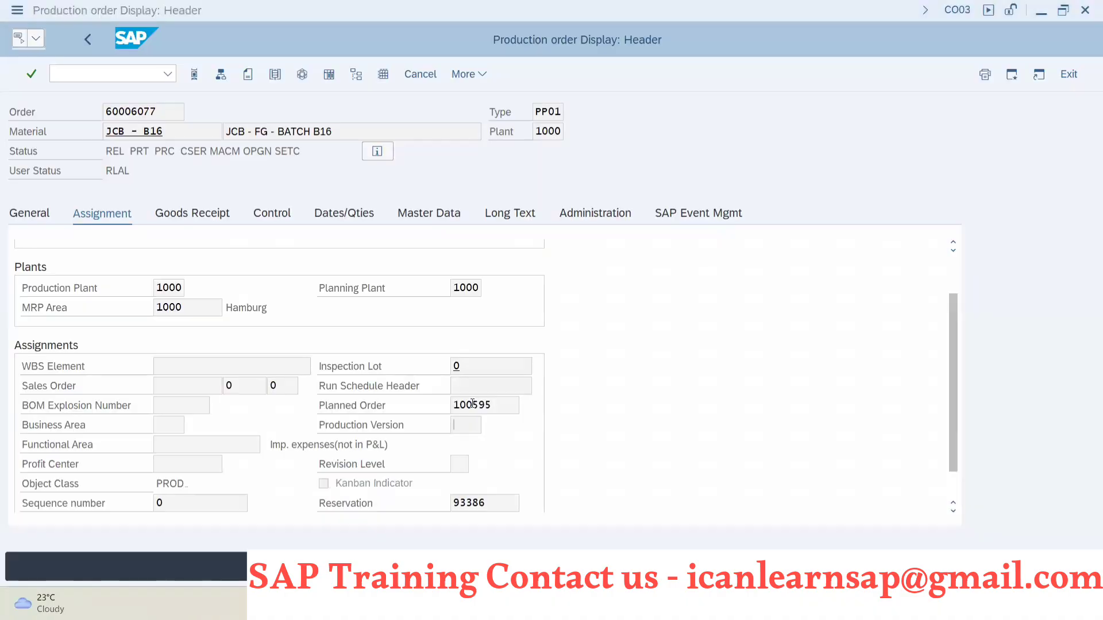
pyautogui.click(125, 64)
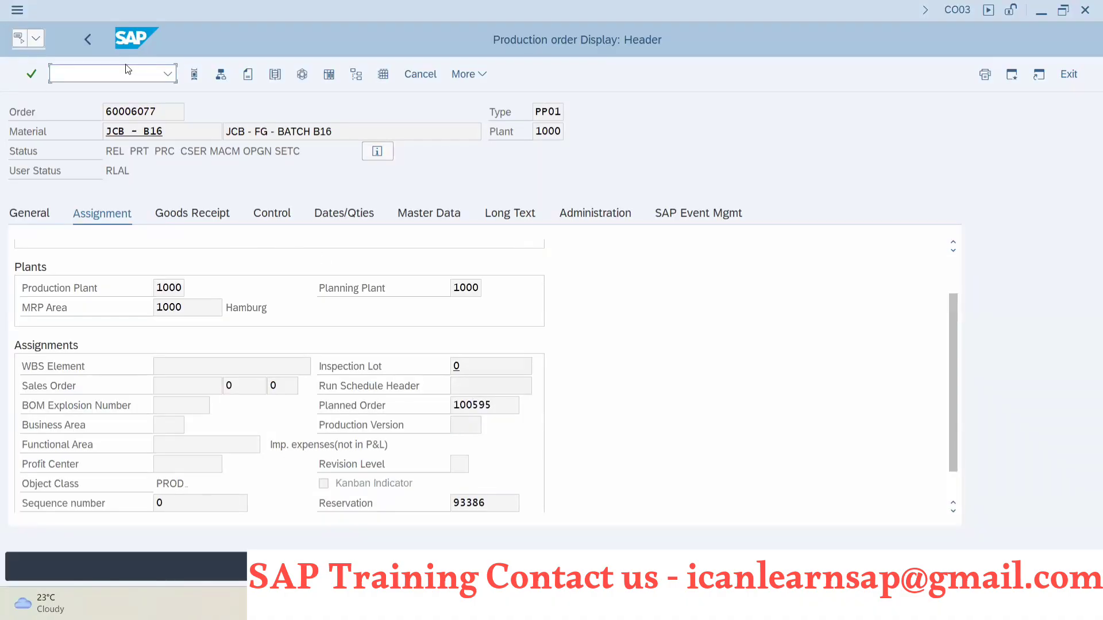
pyautogui.write('/omd04')
pyautogui.press('Return')
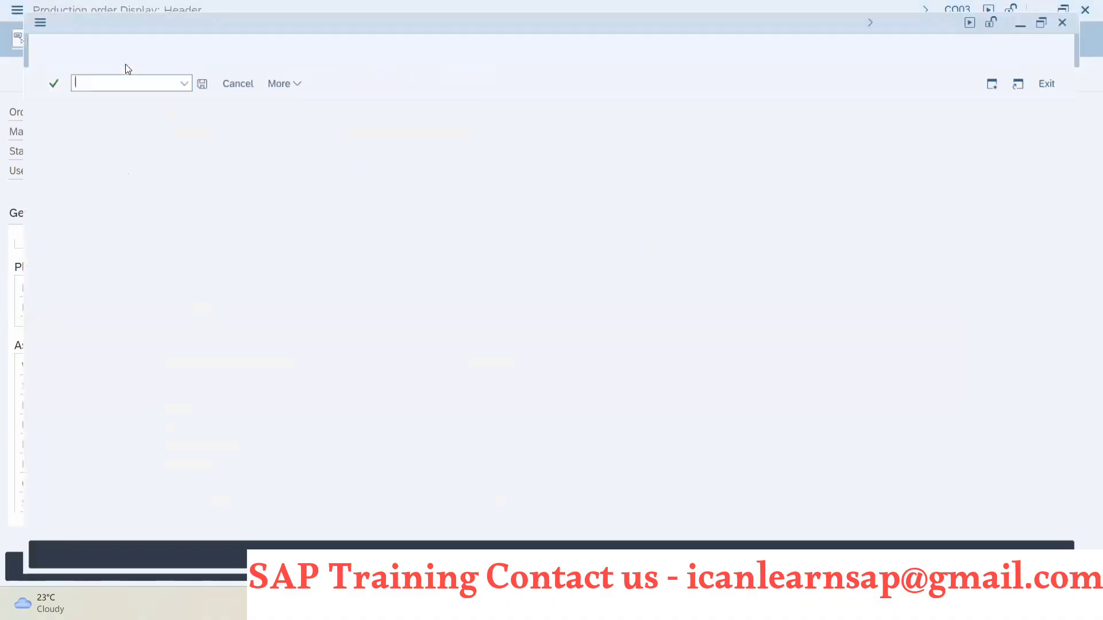
pyautogui.press('Return')
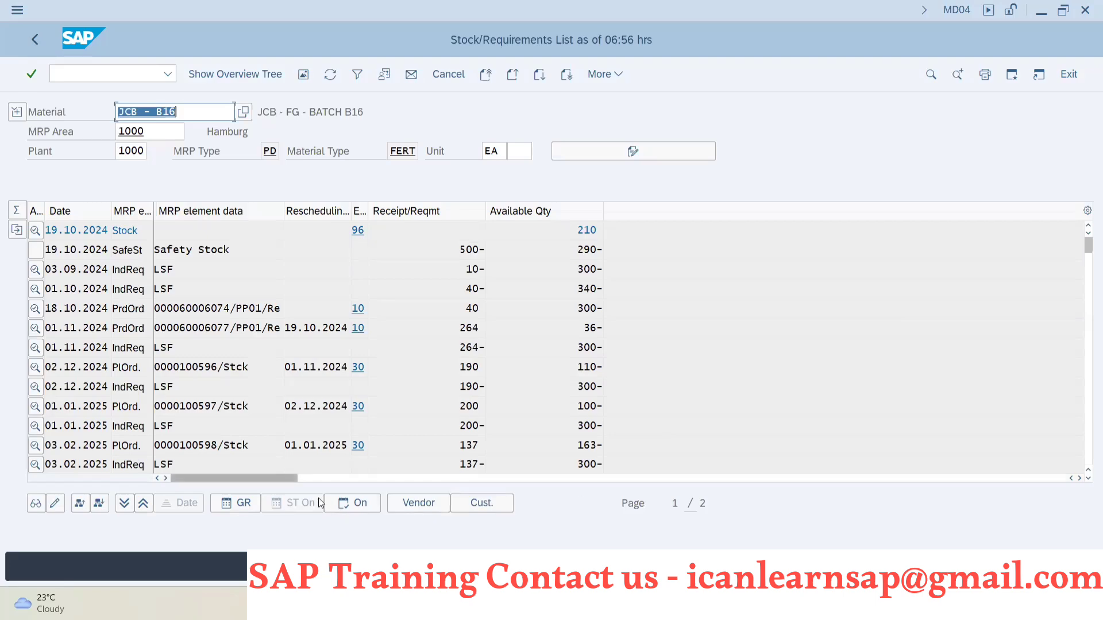
pyautogui.moveTo(292, 478); pyautogui.dragTo(439, 494)
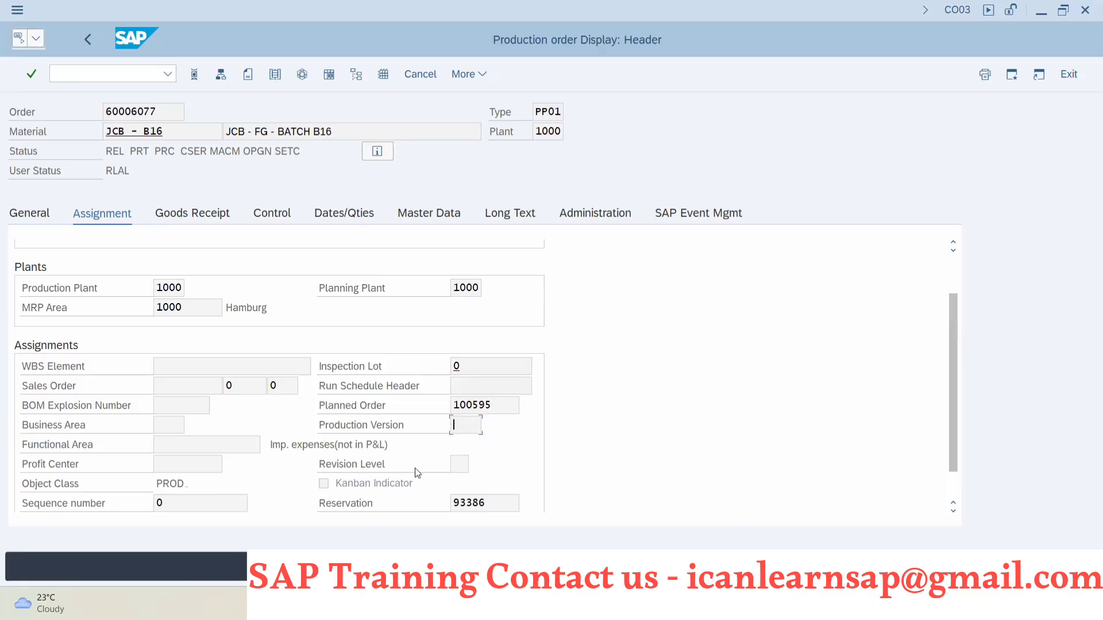
# Check the production order's reservation assignment against its component overview, and return to the assignment data in the order header
pyautogui.scroll(-2, 403, 451)
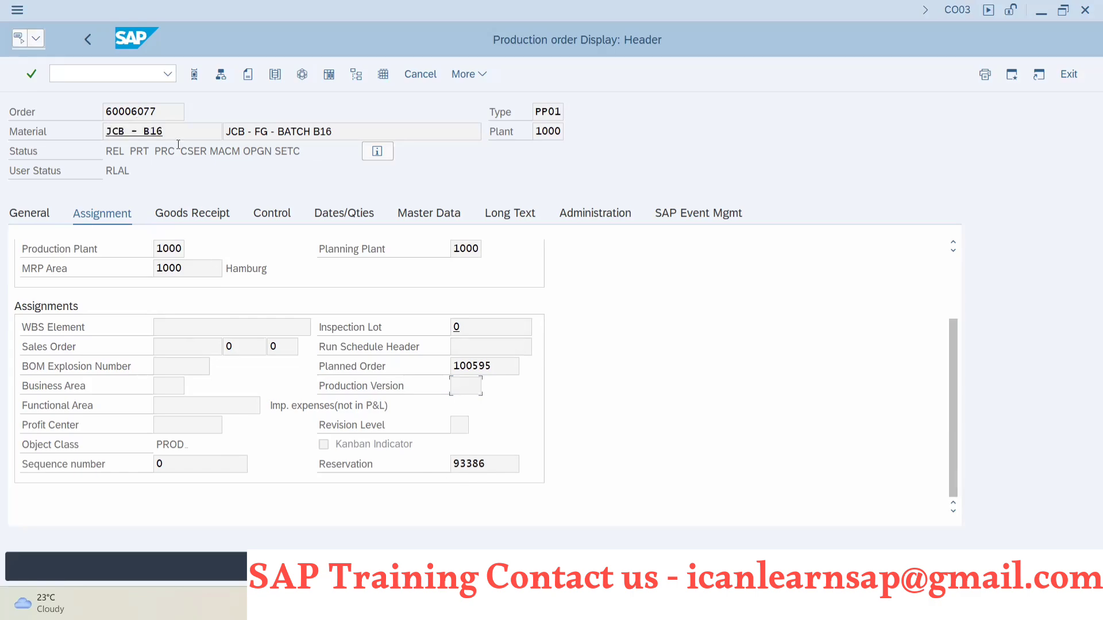
pyautogui.click(221, 74)
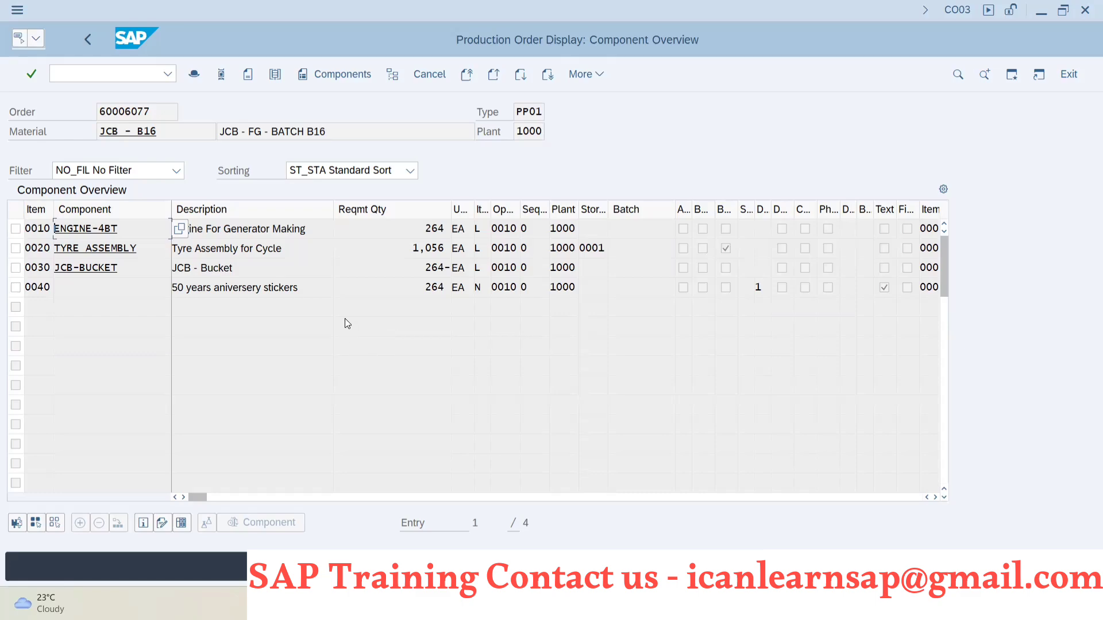
pyautogui.hotkey('alt', 'Tab')
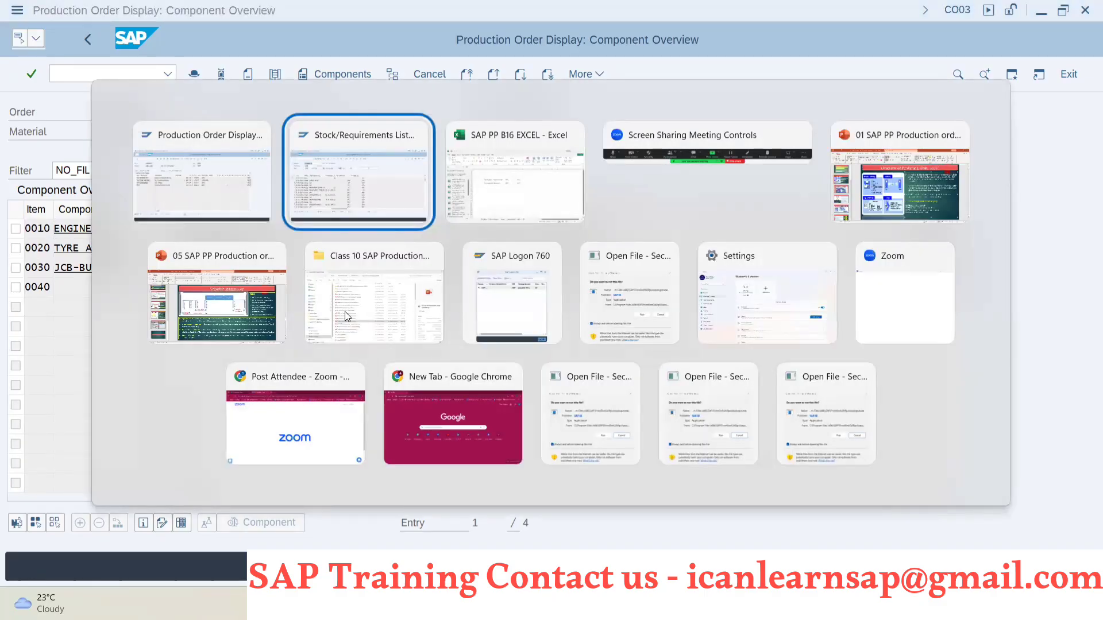
pyautogui.hotkey('alt', 'Tab')
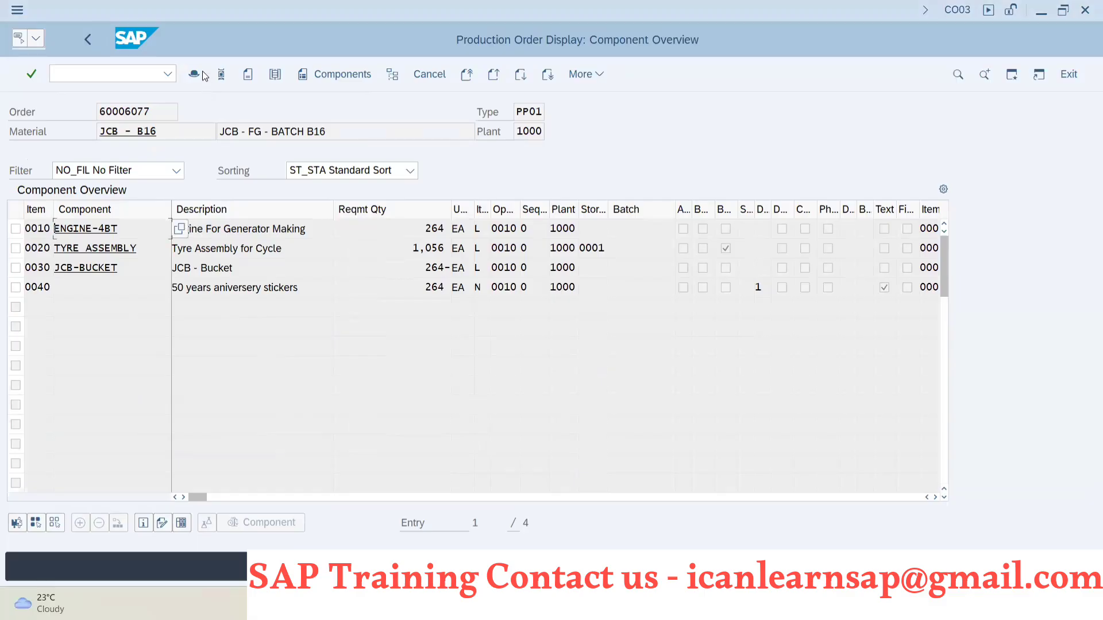
pyautogui.click(89, 46)
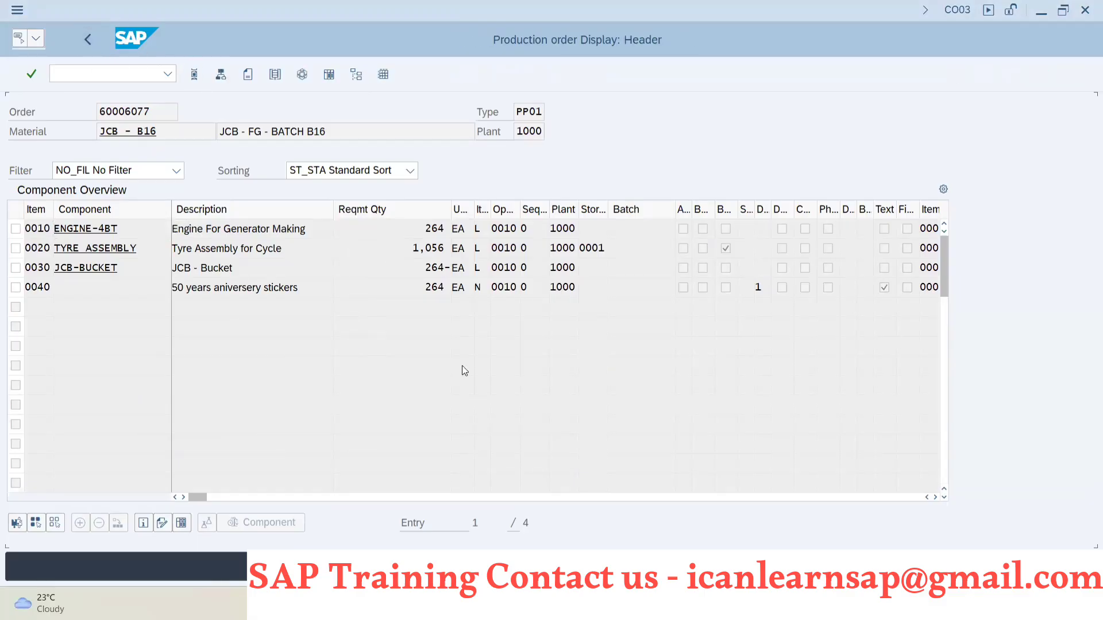
pyautogui.scroll(-2, 464, 474)
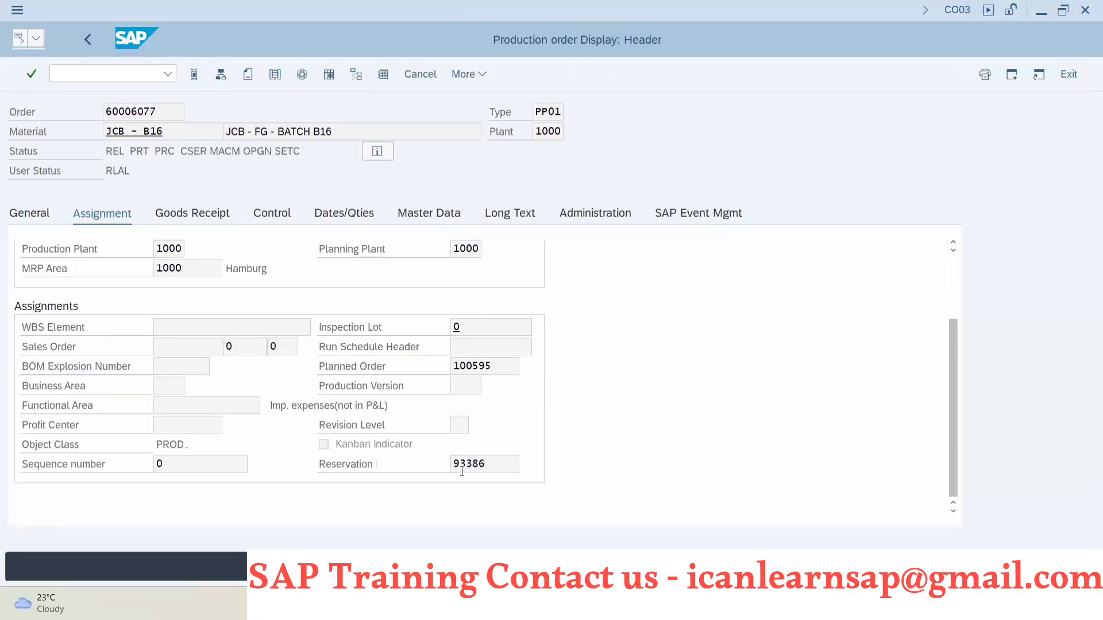
# Review the production order's general quantities and dates along with its goods receipt data
pyautogui.click(182, 211)
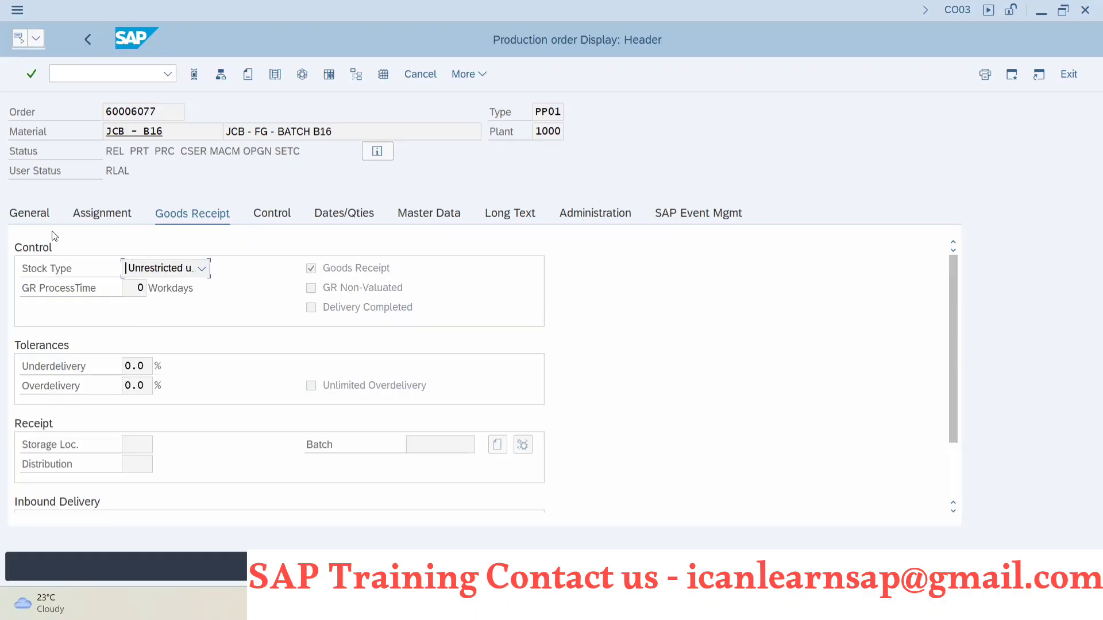
pyautogui.click(36, 212)
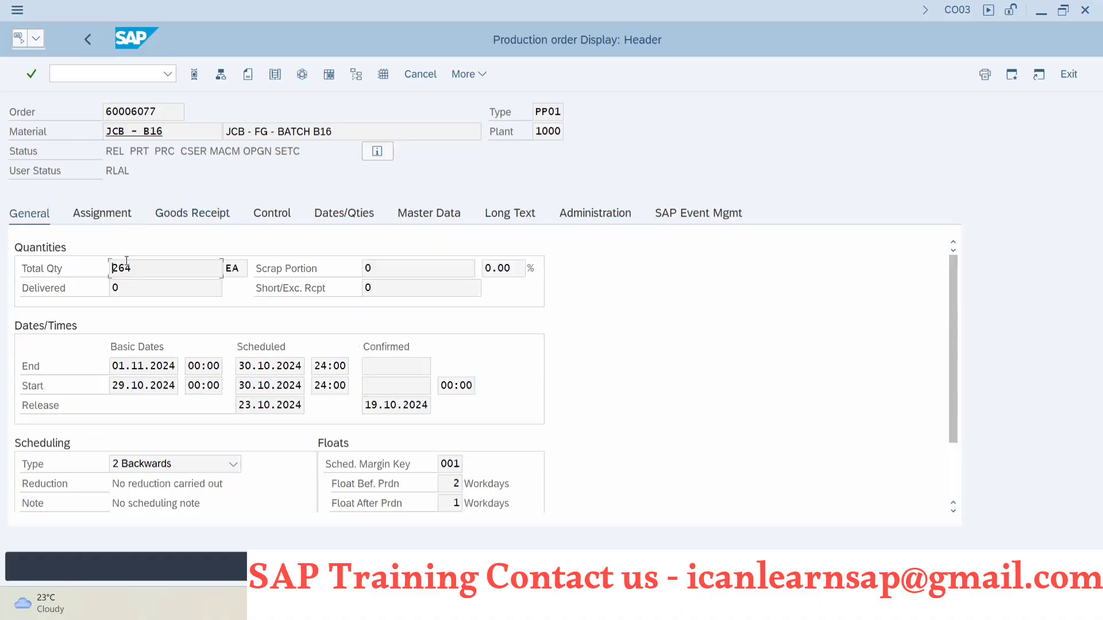
pyautogui.click(192, 213)
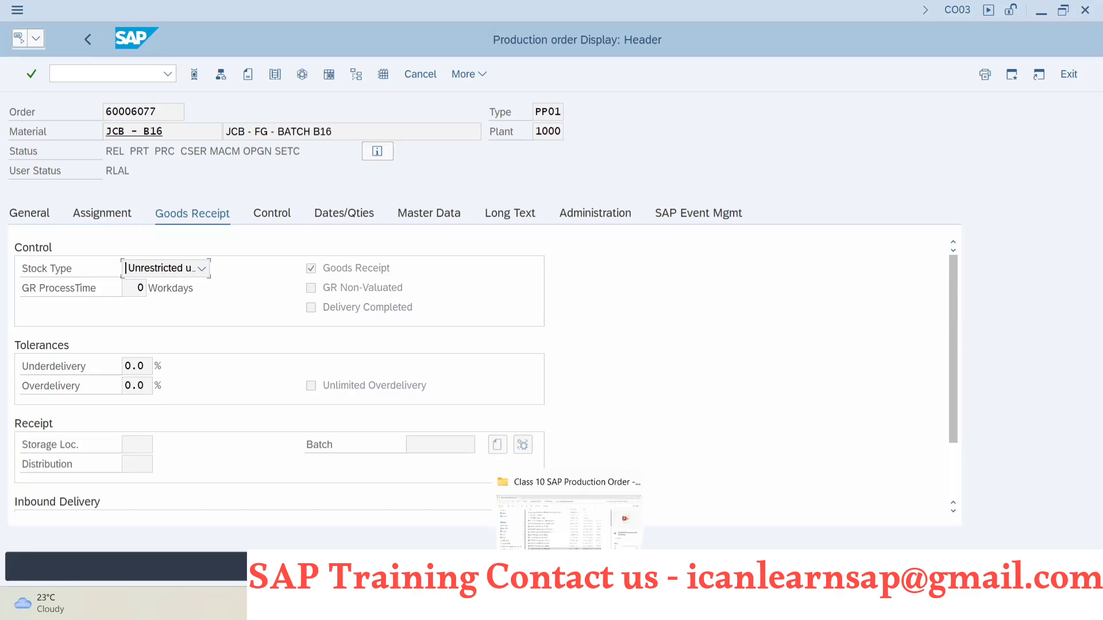
# Open the presentations 12 SAP PP Batch determination and 12 SAP PP Batch Management from the Class 12 SAP Batch Managment folder under SAP PP Class
pyautogui.click(569, 604)
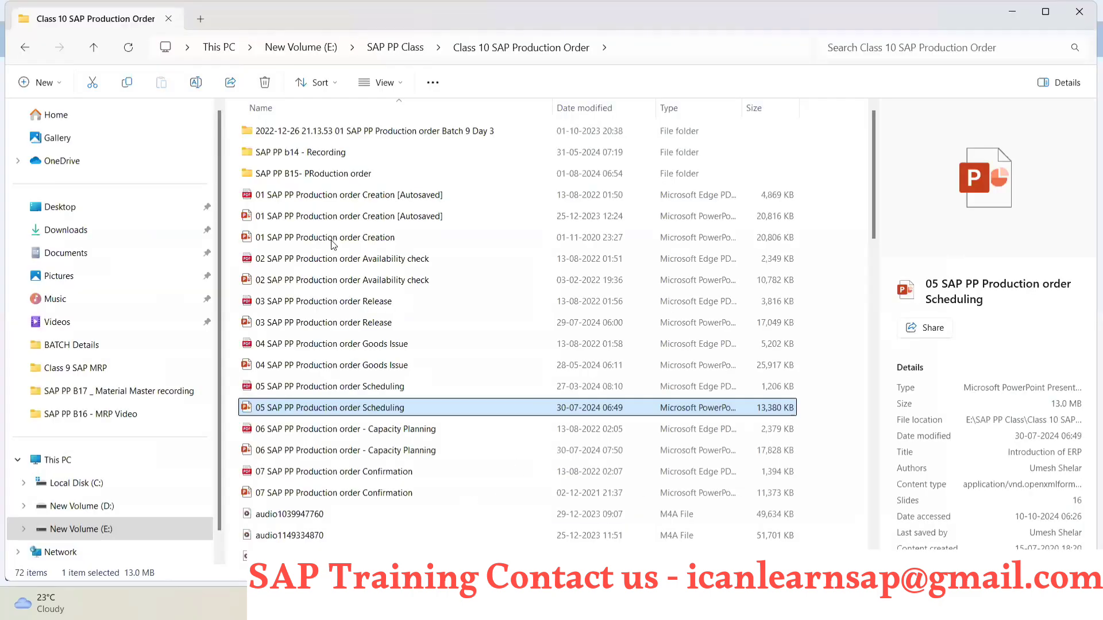
pyautogui.click(380, 48)
pyautogui.doubleClick(321, 447)
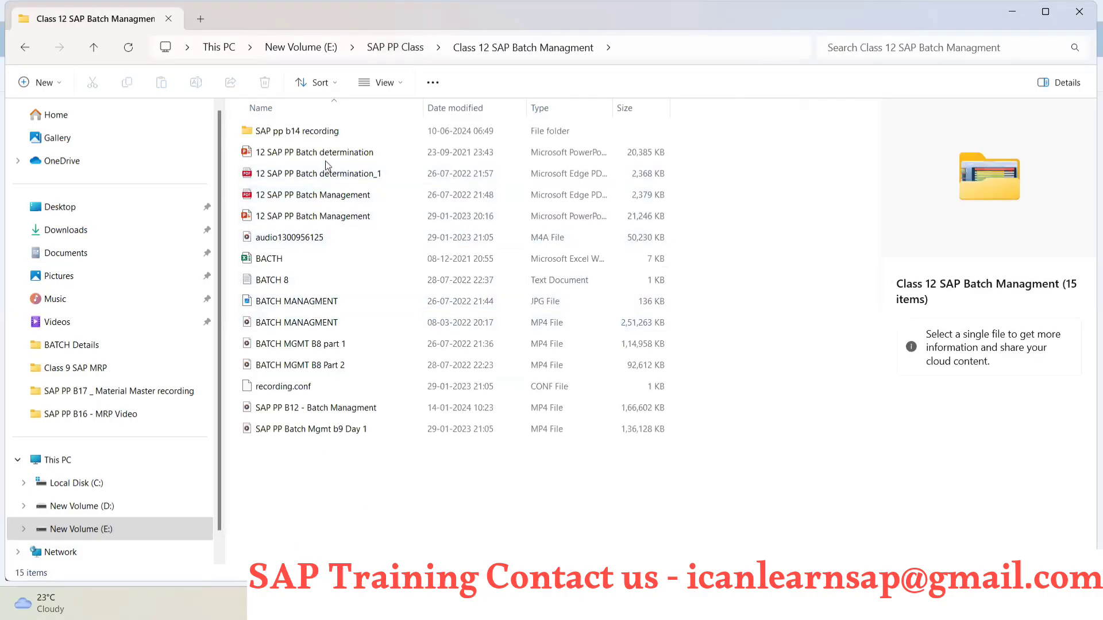
pyautogui.doubleClick(327, 154)
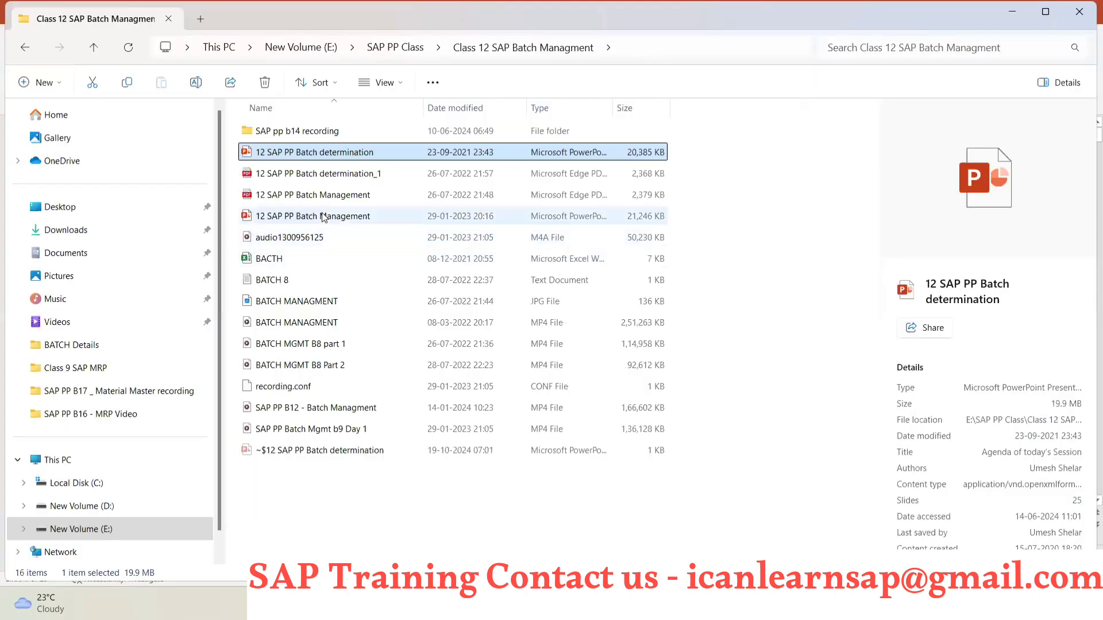
pyautogui.click(323, 217)
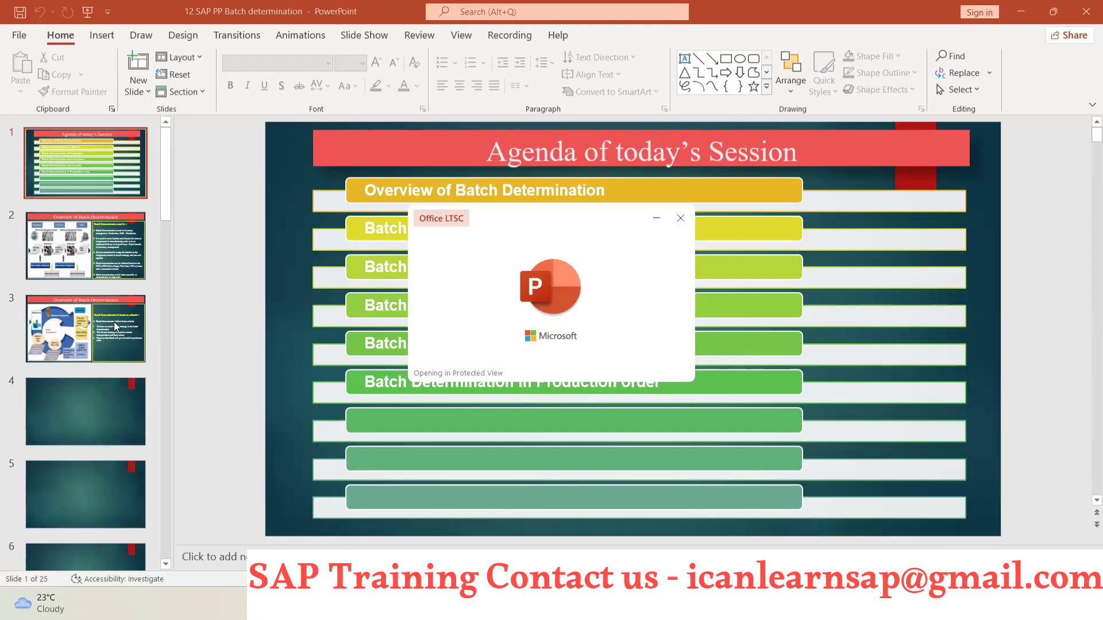
# Switch back to the goods receipt data of the production order in SAP
pyautogui.hotkey('alt', 'Tab')
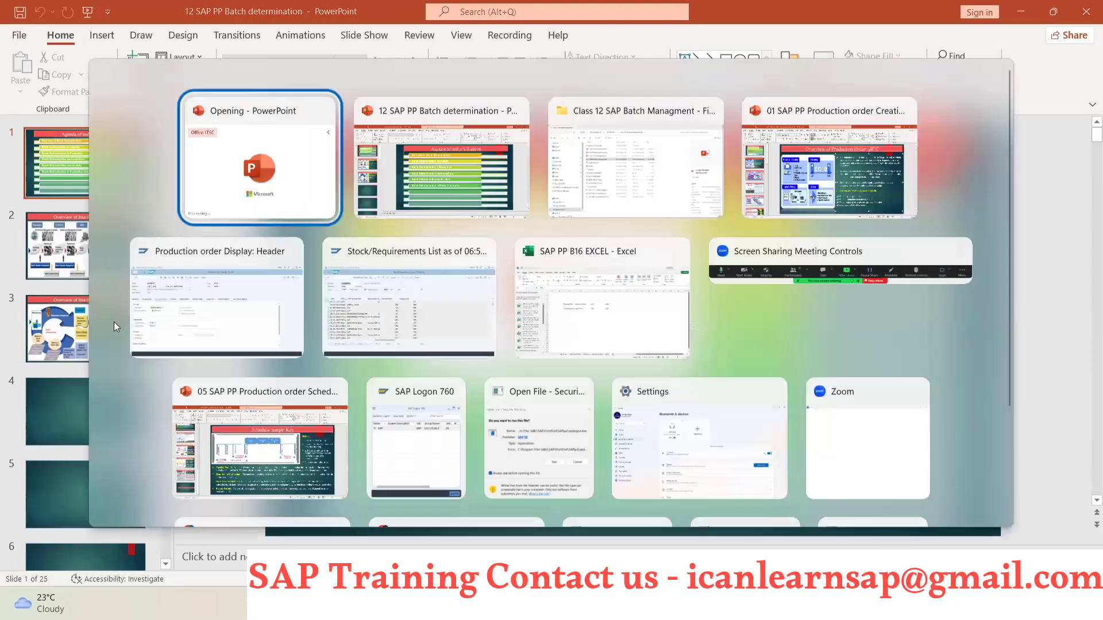
pyautogui.hotkey('alt', 'Tab')
pyautogui.hotkey('alt', 'Tab')
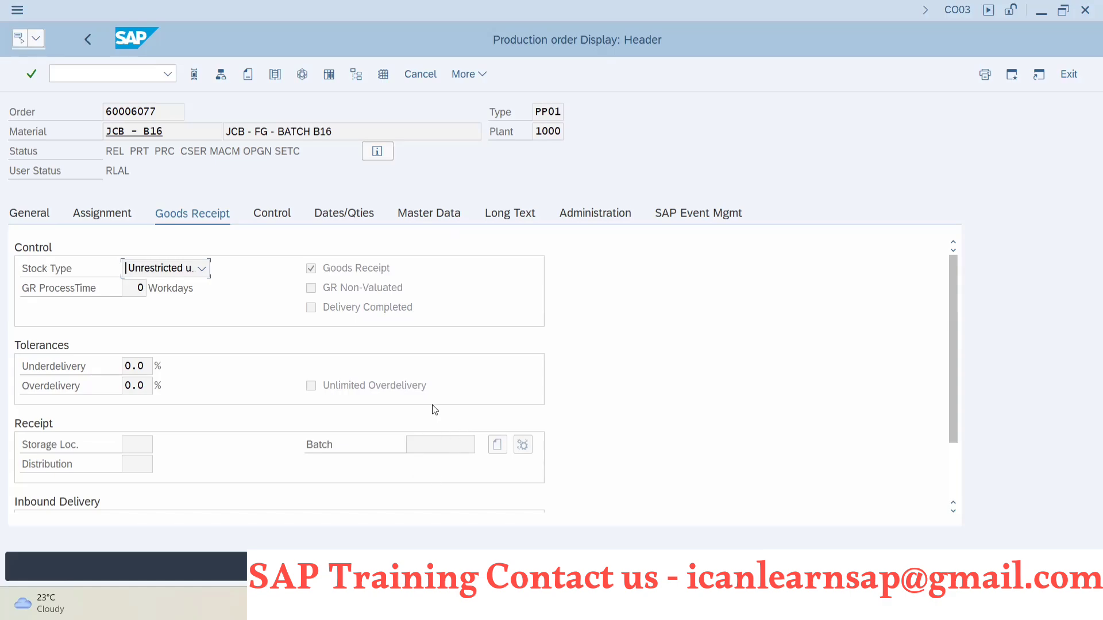
# Review the rest of the production order's goods receipt data, along with its reservation, costing and scheduling control data
pyautogui.scroll(-3, 435, 405)
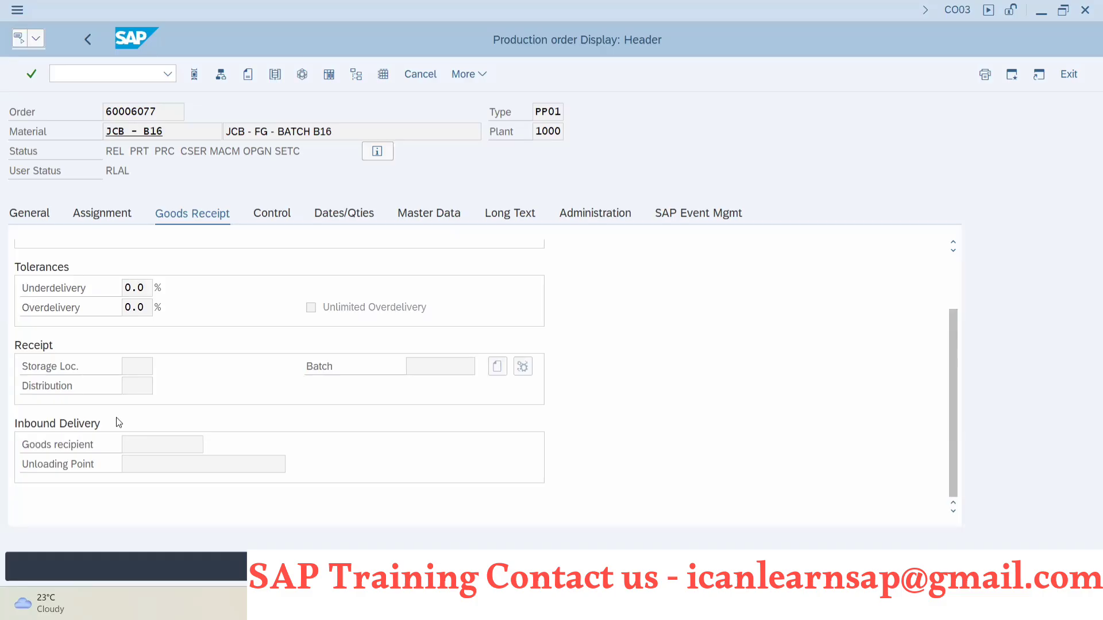
pyautogui.click(275, 217)
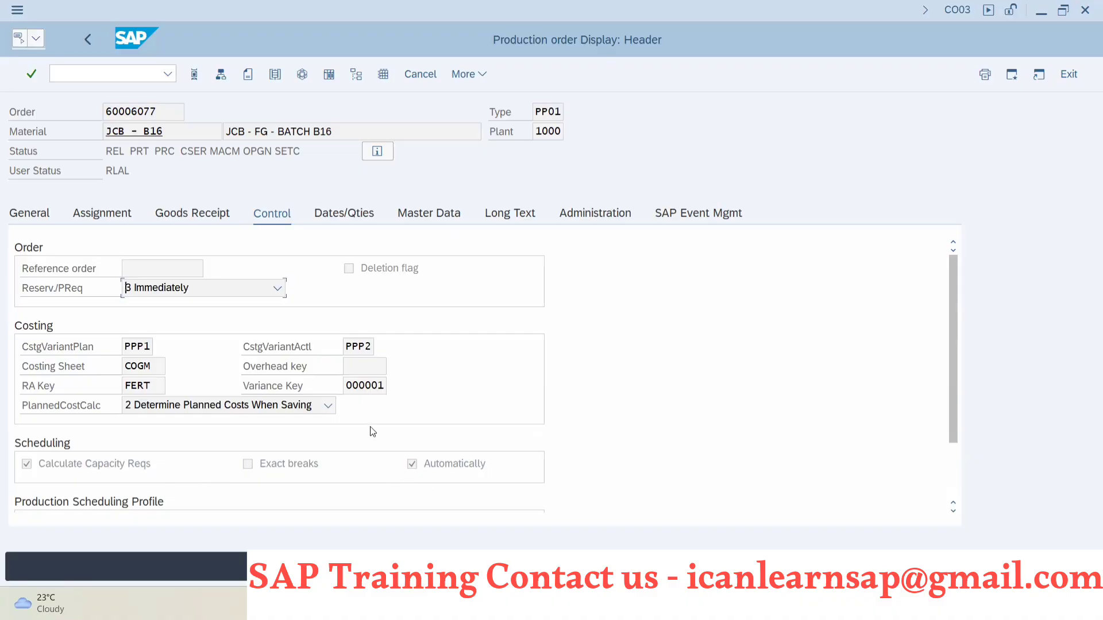
pyautogui.scroll(-2, 369, 431)
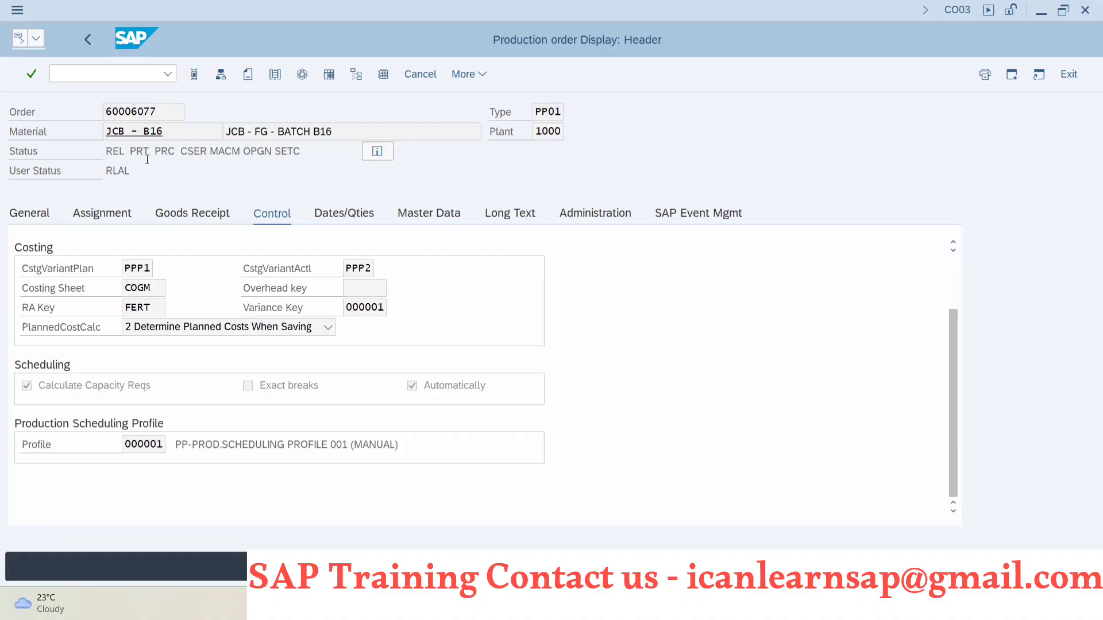
pyautogui.click(123, 75)
pyautogui.scroll(3, 259, 349)
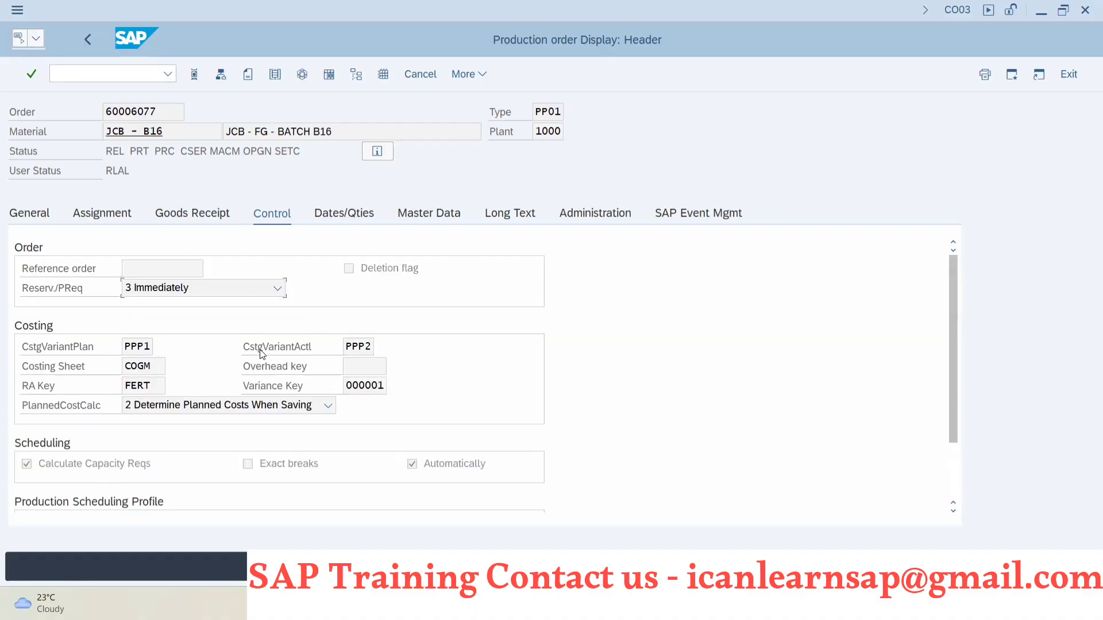
# Review the order's dates and quantities, and check the production version in its master data
pyautogui.click(345, 213)
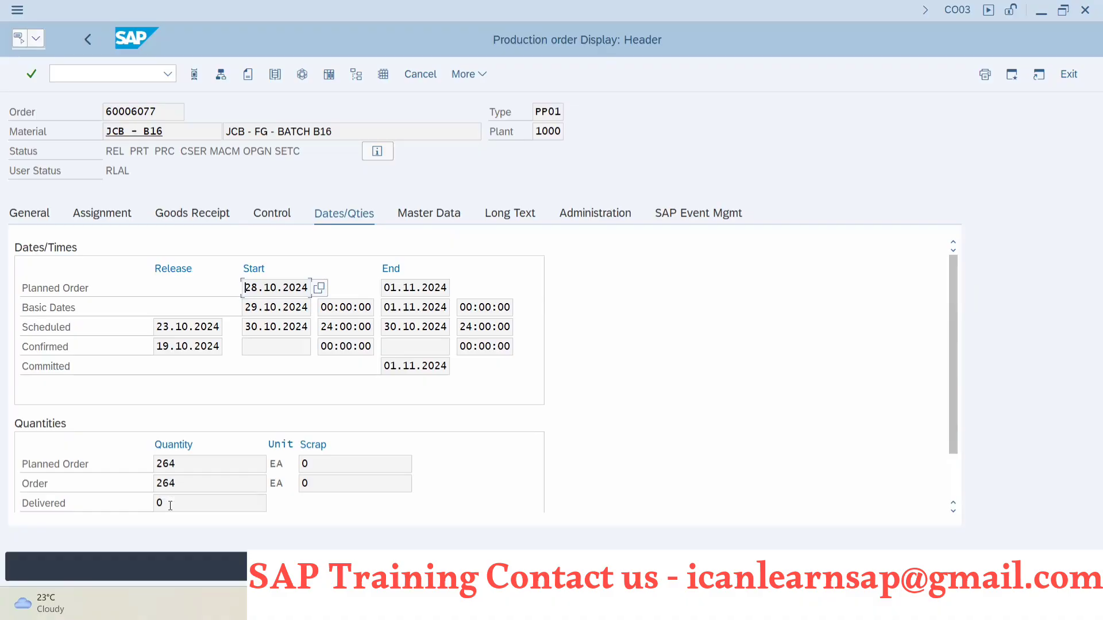
pyautogui.scroll(-1, 313, 457)
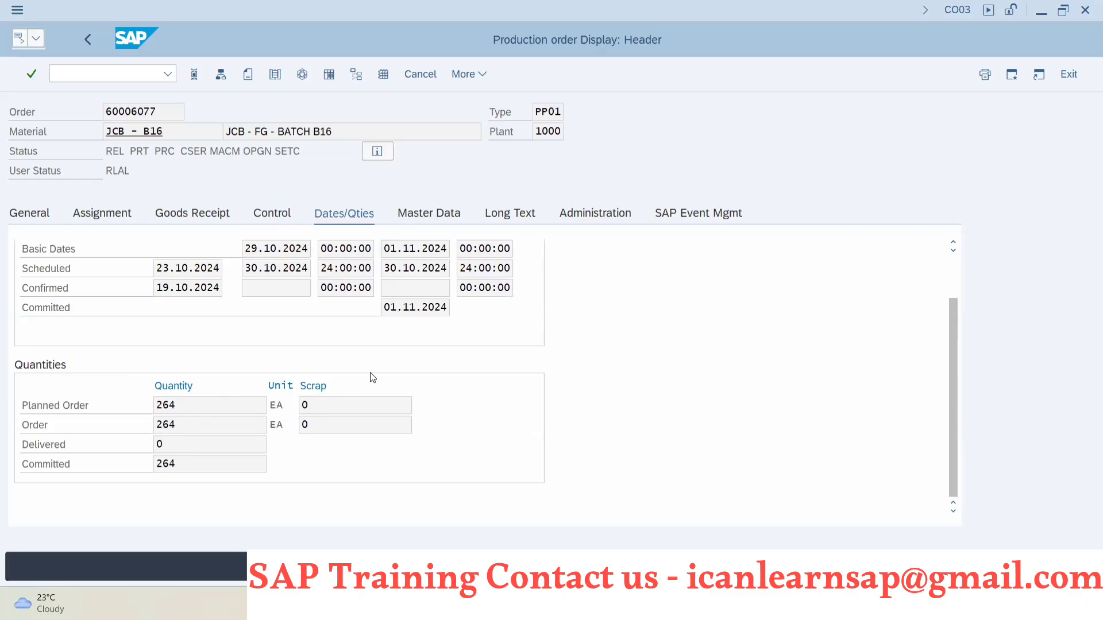
pyautogui.click(432, 216)
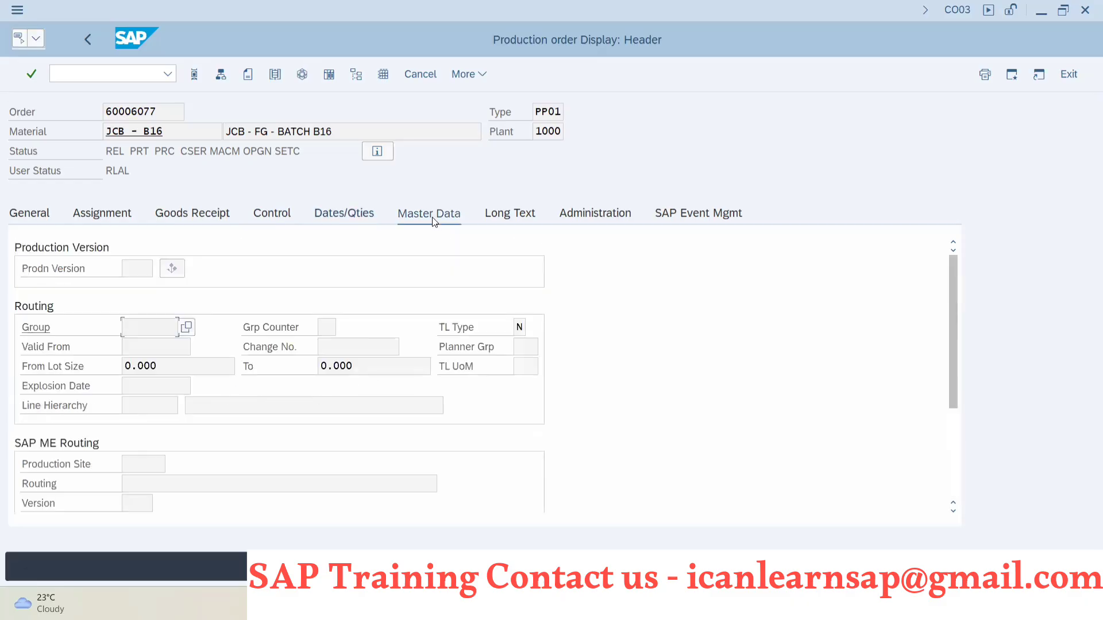
pyautogui.click(144, 273)
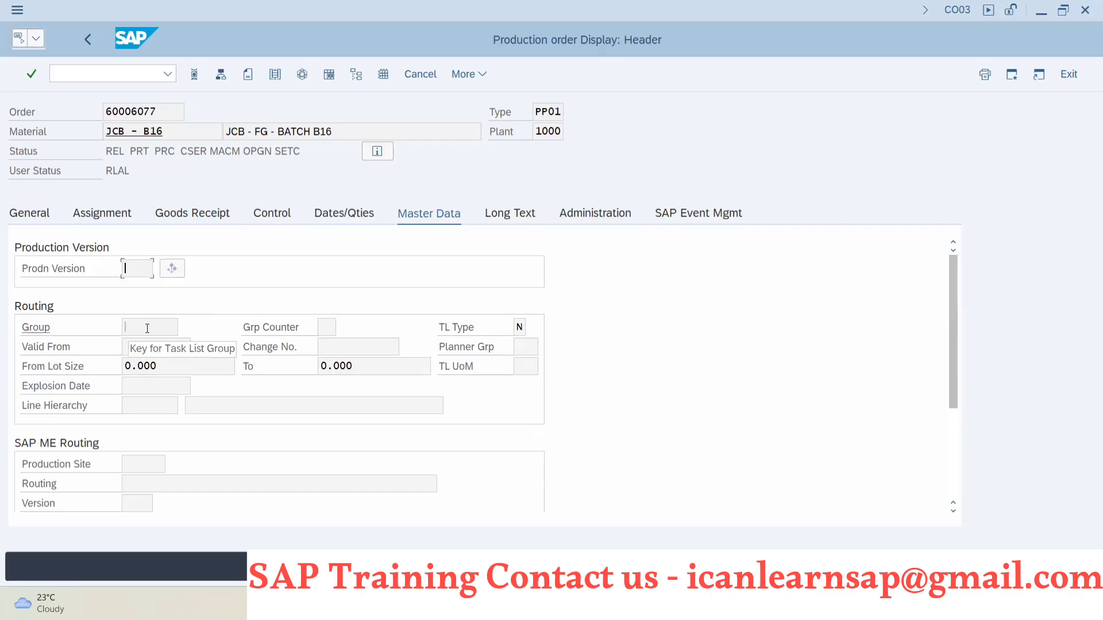
# Open the same production order in change mode with transaction CO02 and display its header master data
pyautogui.moveTo(173, 112); pyautogui.dragTo(63, 109)
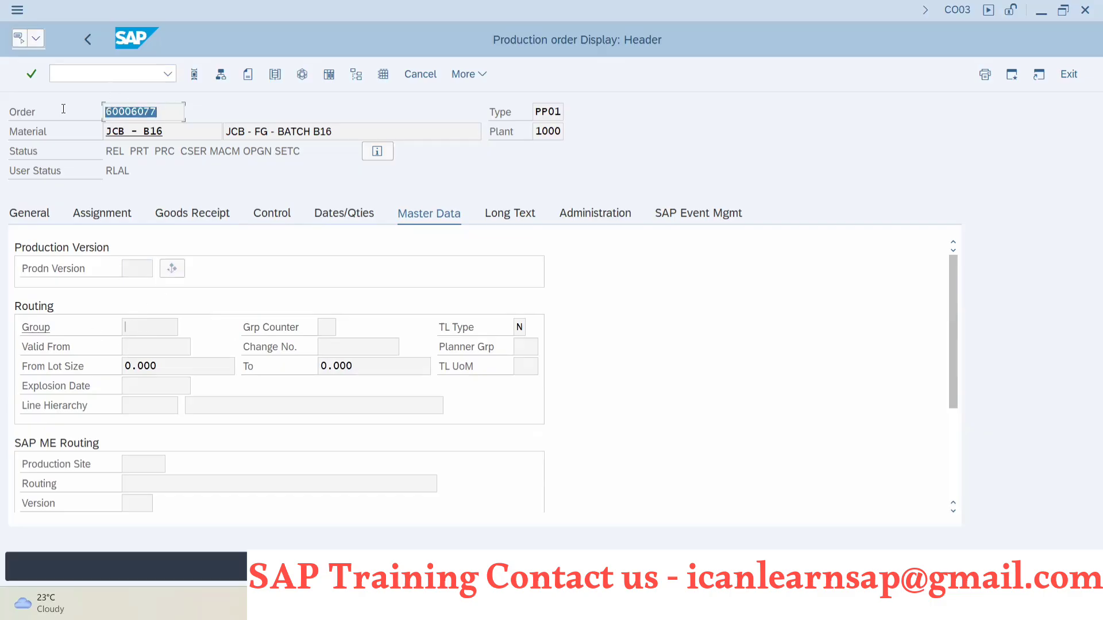
pyautogui.click(89, 70)
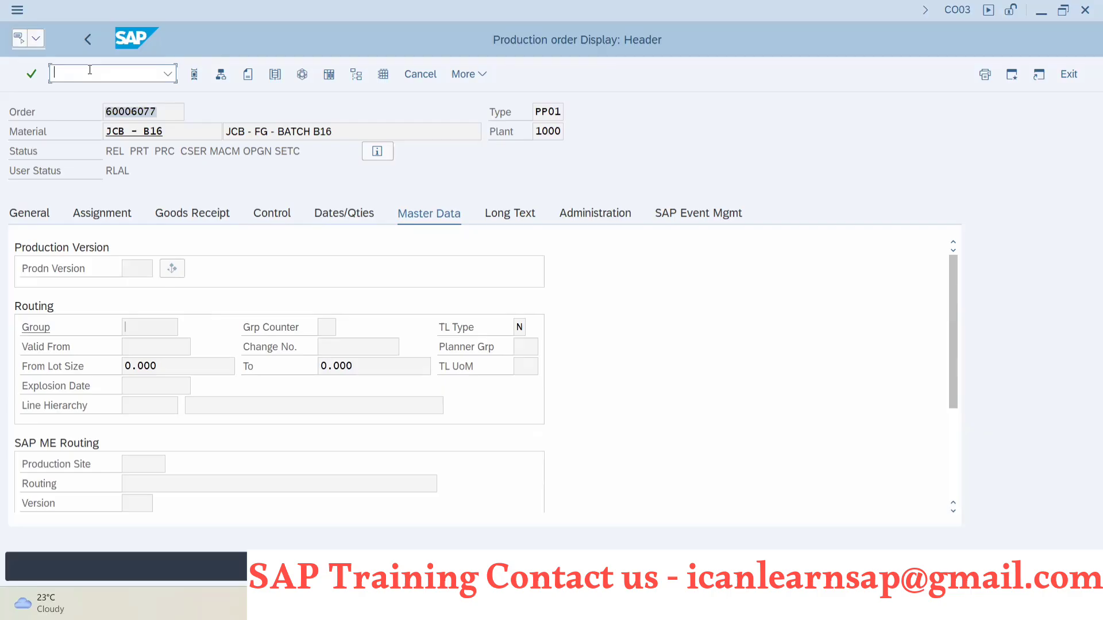
pyautogui.write('/nco0')
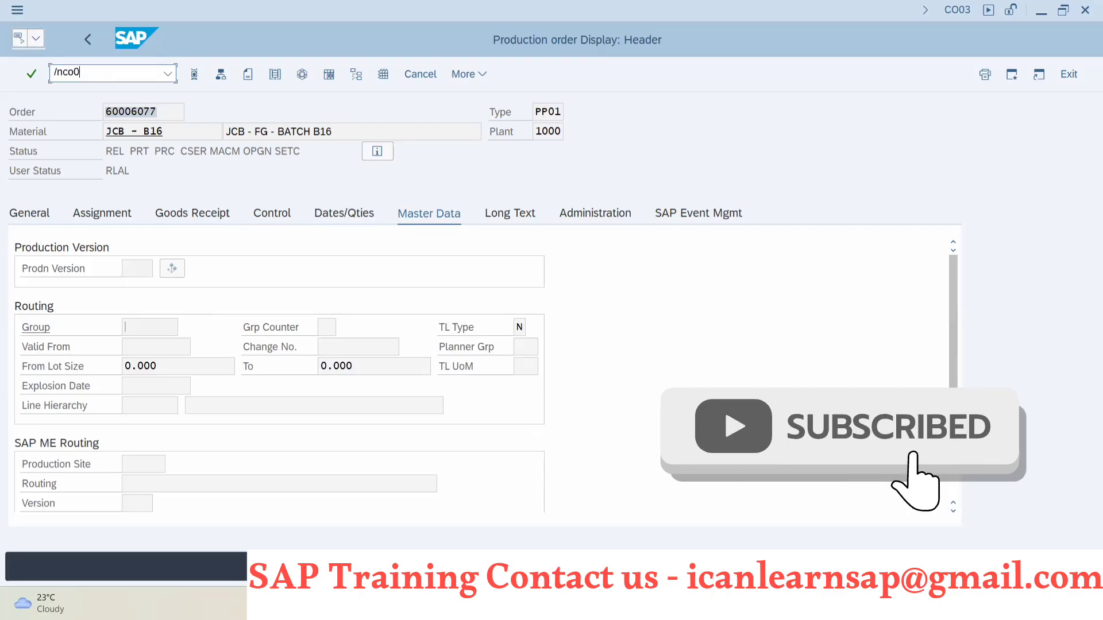
pyautogui.write('2')
pyautogui.press('Return')
pyautogui.press('Return')
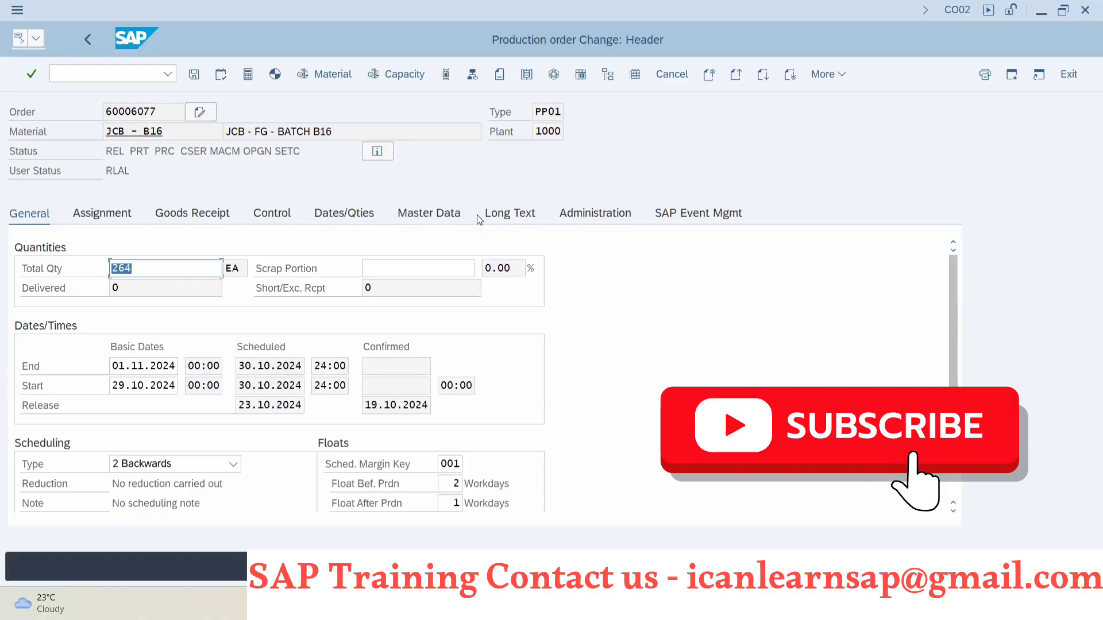
pyautogui.click(422, 217)
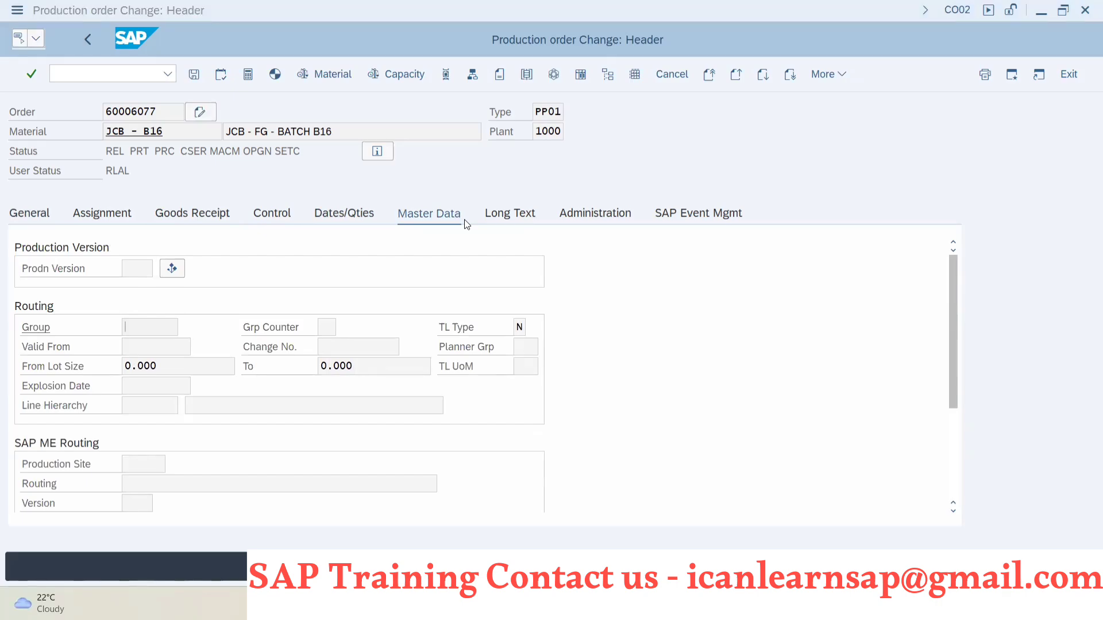
pyautogui.click(717, 201)
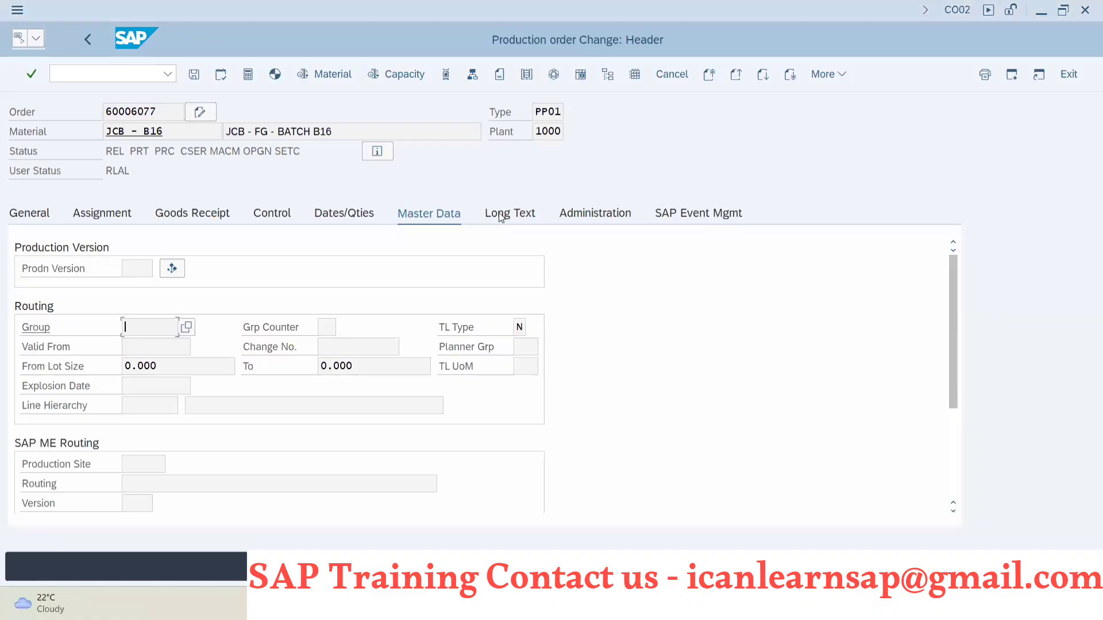
# Call up and close the order's master data re-read check, and run the material availability check
pyautogui.click(181, 269)
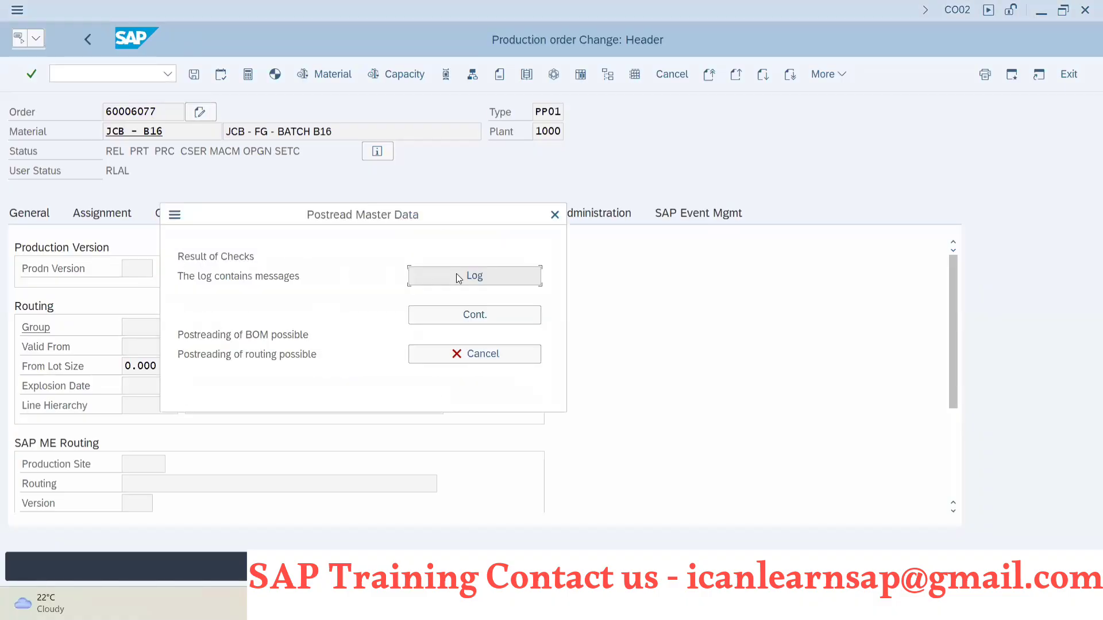
pyautogui.click(553, 218)
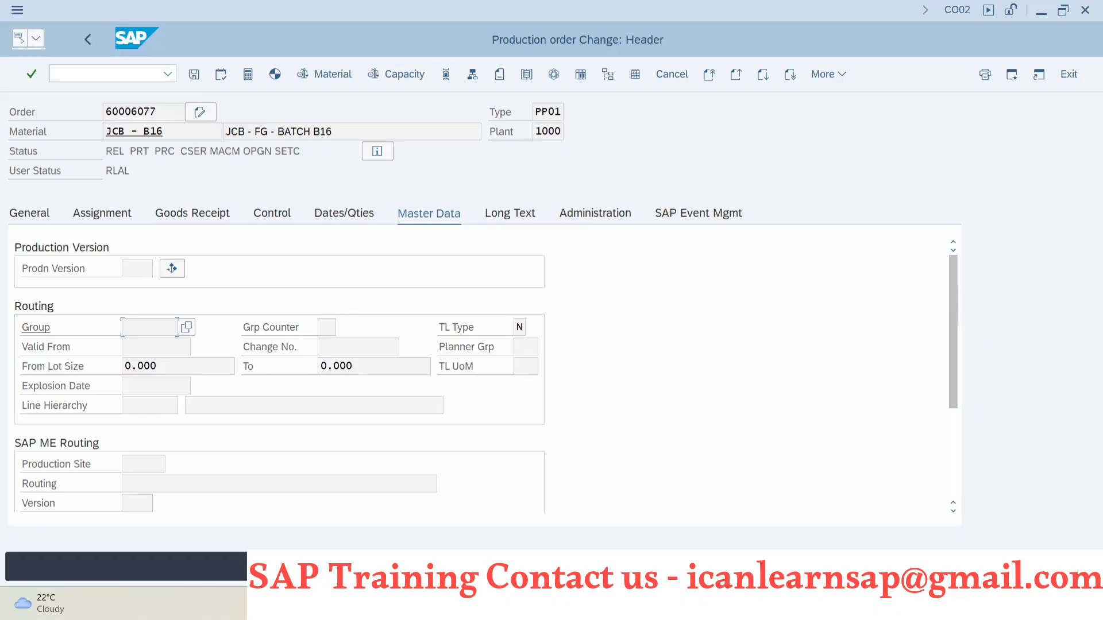
pyautogui.moveTo(569, 604)
pyautogui.click(320, 74)
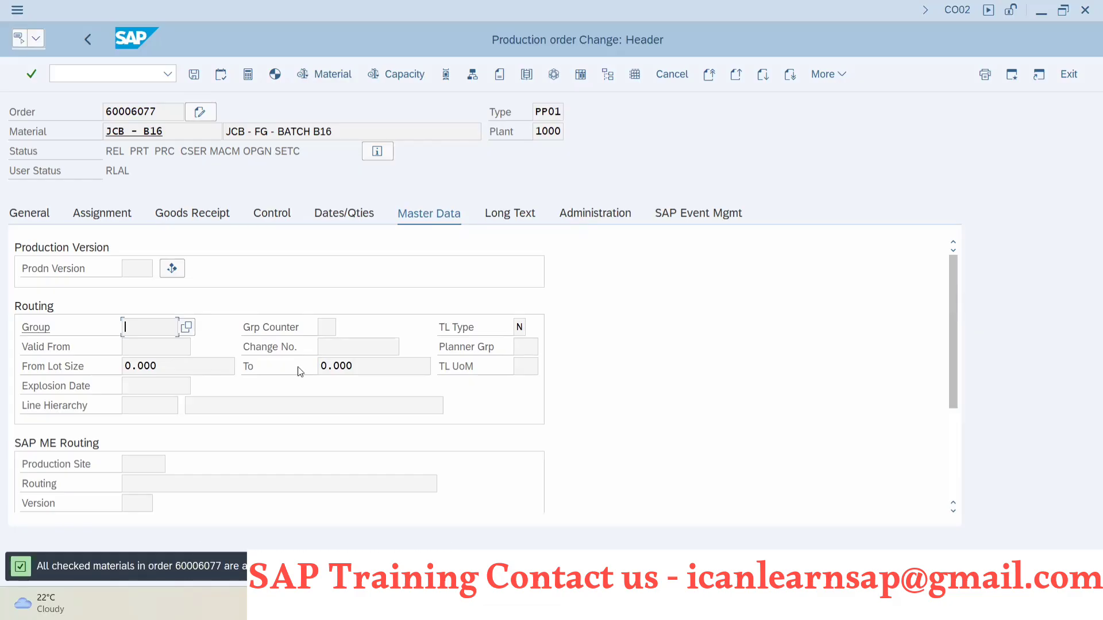
# Examine the information messages in the log of the order's master data re-read, and return to the header master data
pyautogui.click(172, 269)
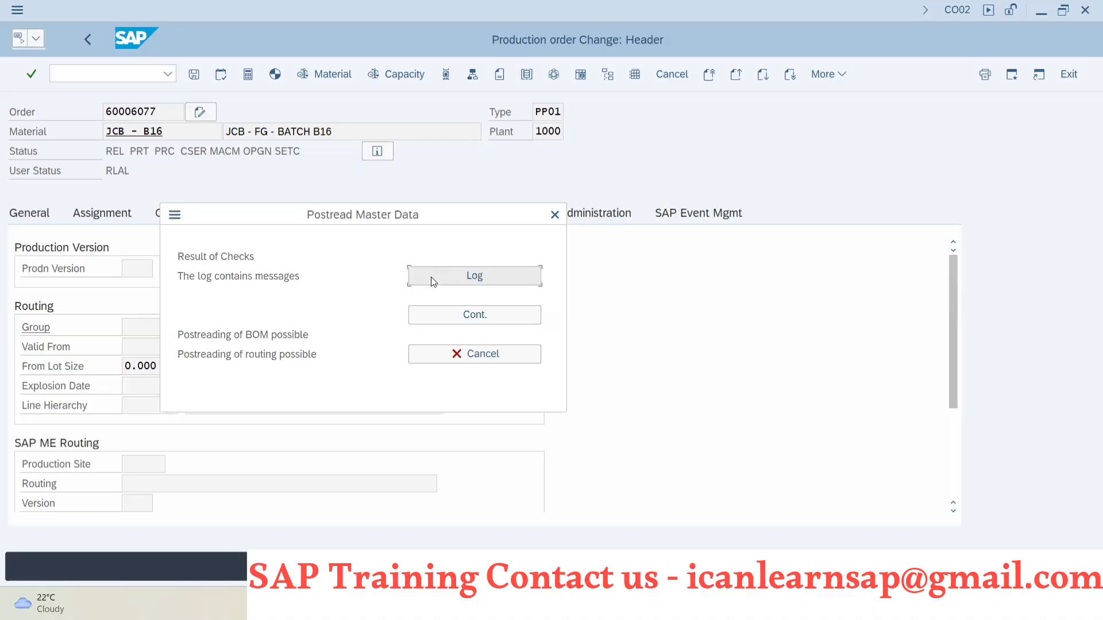
pyautogui.click(430, 277)
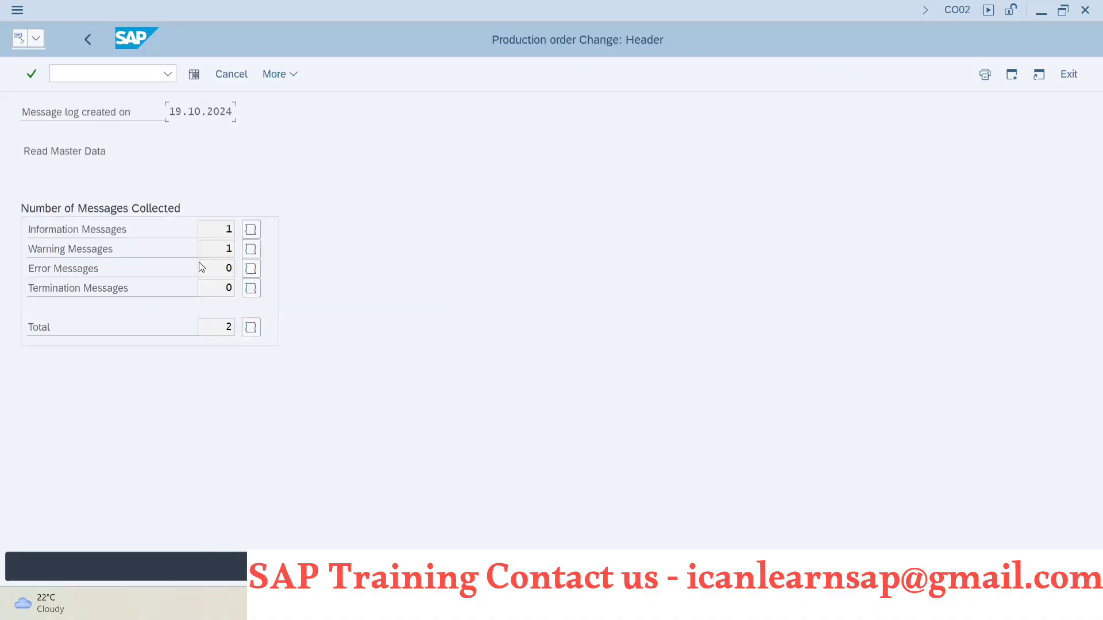
pyautogui.click(244, 229)
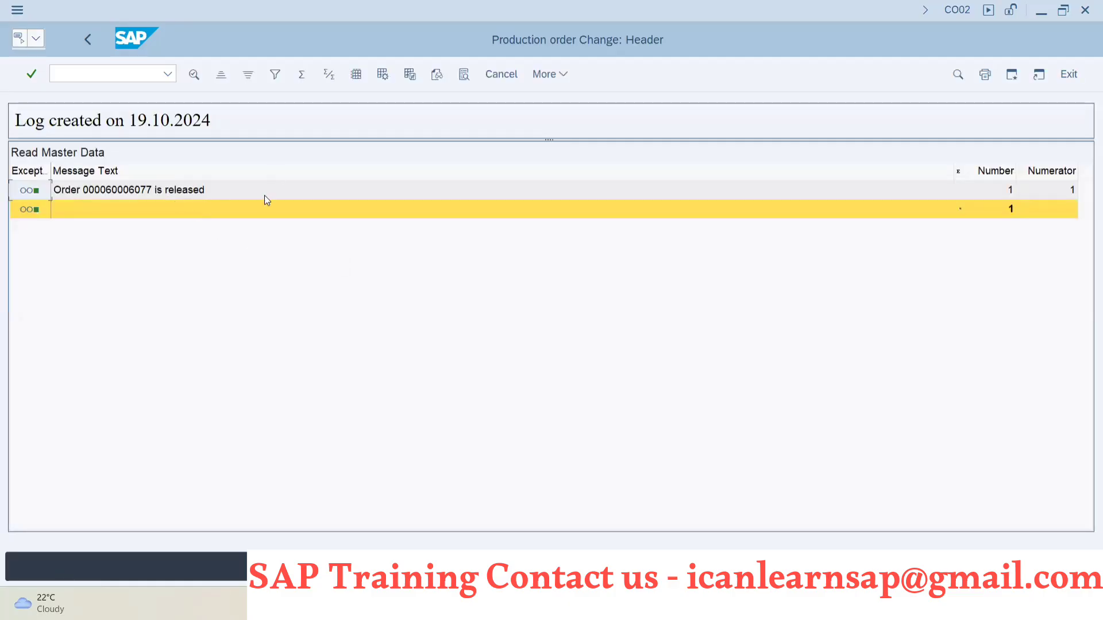
pyautogui.click(83, 40)
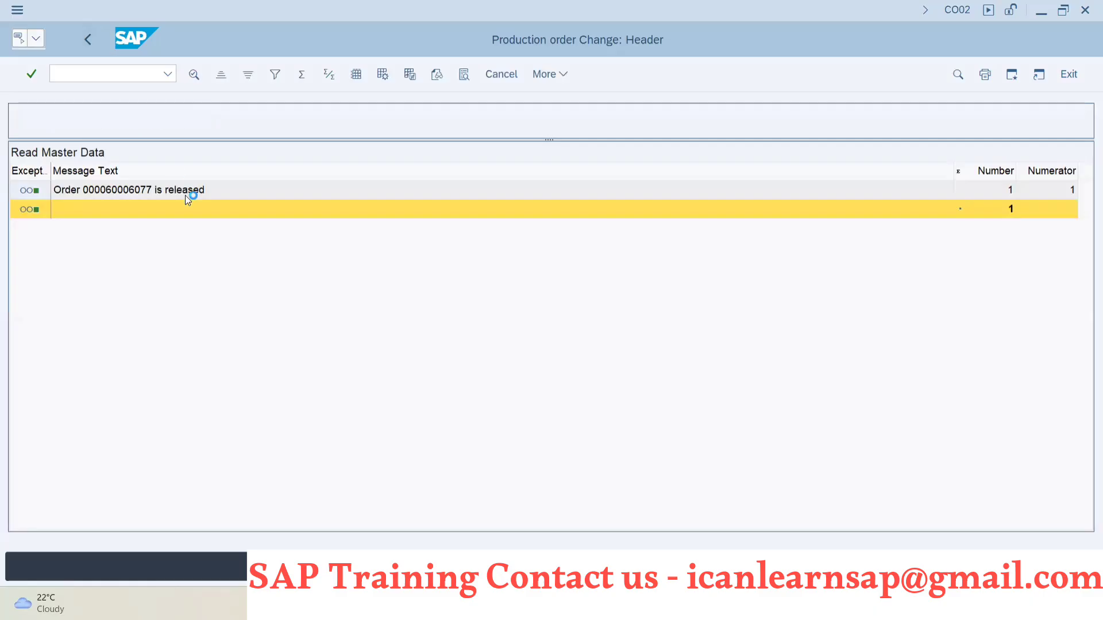
pyautogui.click(98, 38)
pyautogui.click(308, 203)
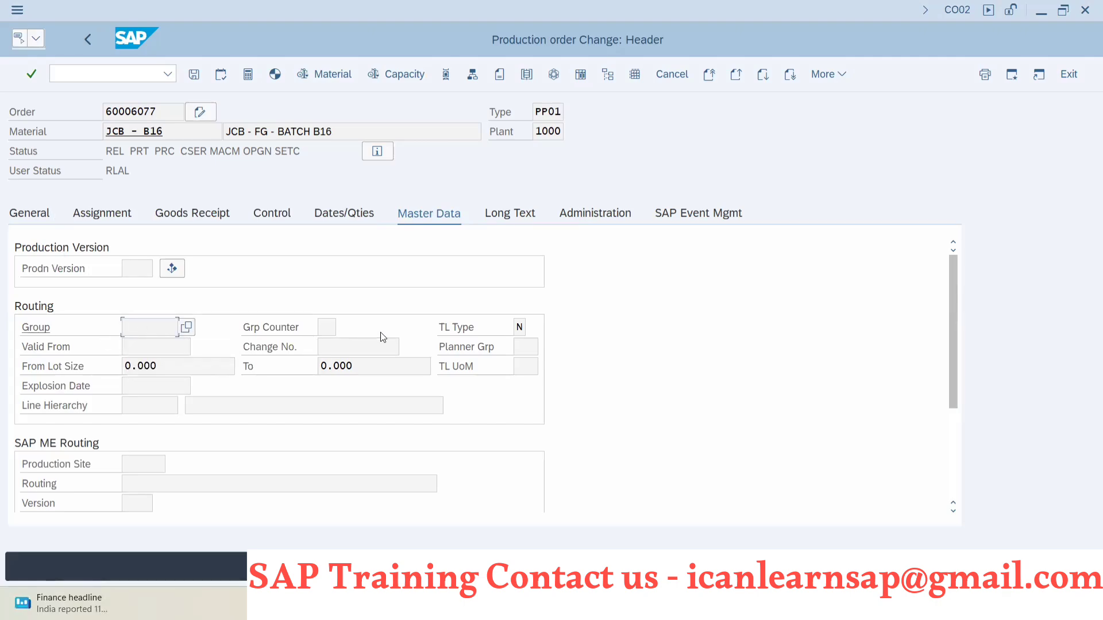
# Open the MD04 stock/requirements list for JCB - B16 and convert the 190 EA planned order finishing 02.12.2024 into a production order
pyautogui.click(90, 39)
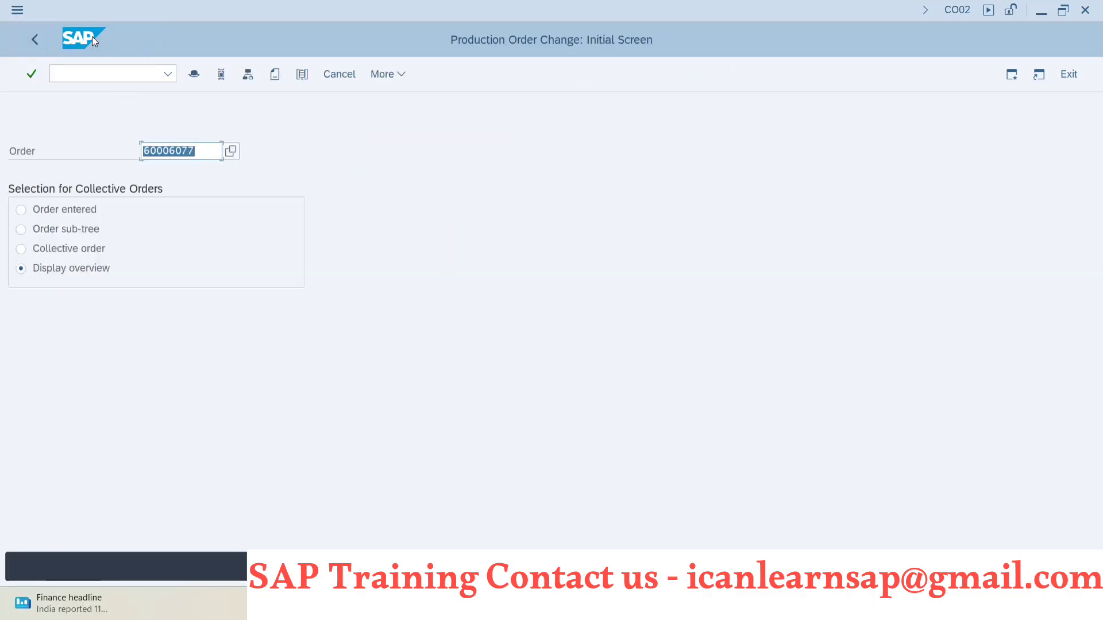
pyautogui.click(38, 37)
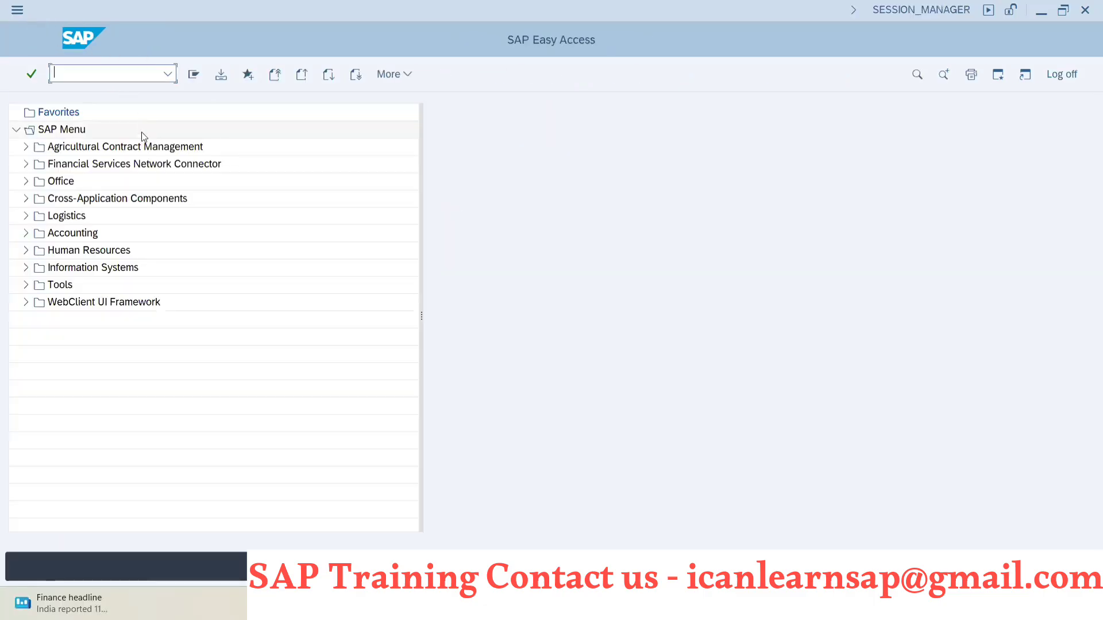
pyautogui.write('md04')
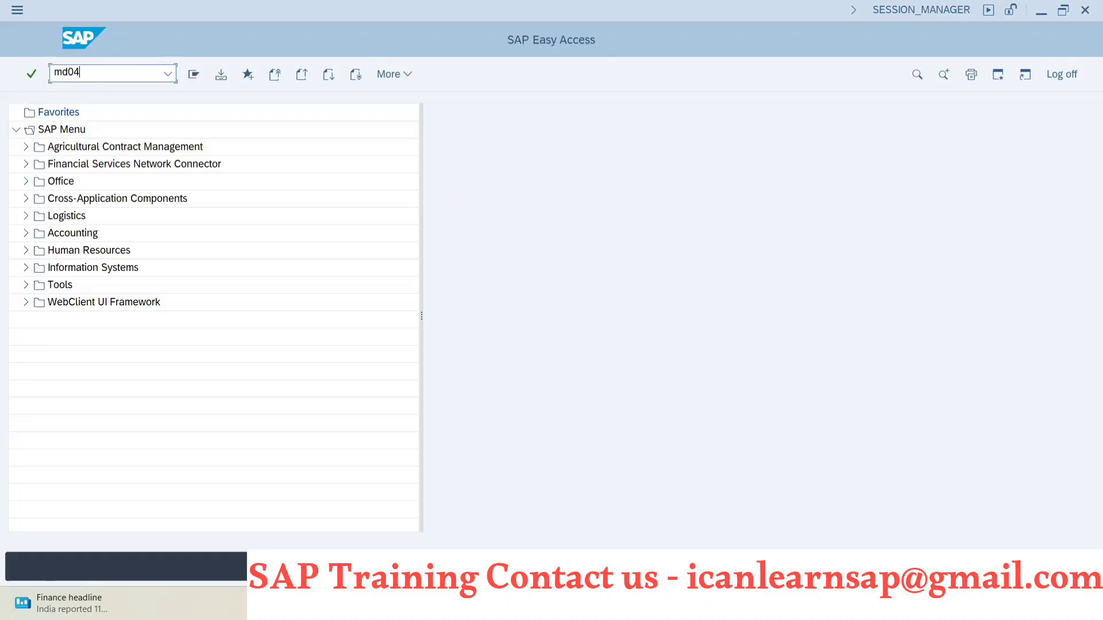
pyautogui.press('Return')
pyautogui.press('Return')
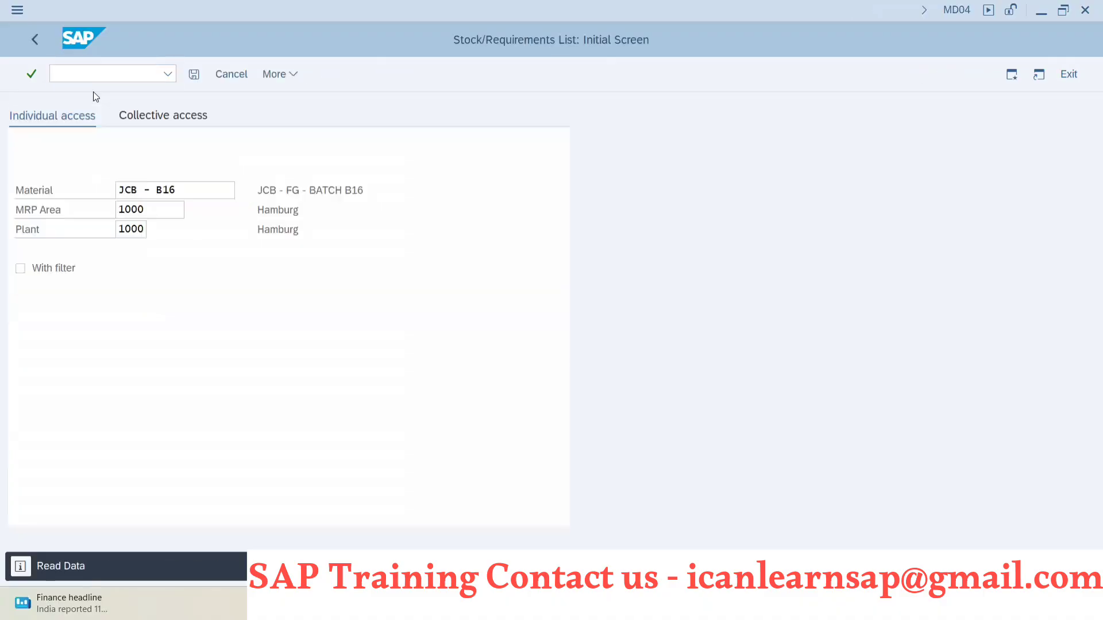
pyautogui.doubleClick(198, 368)
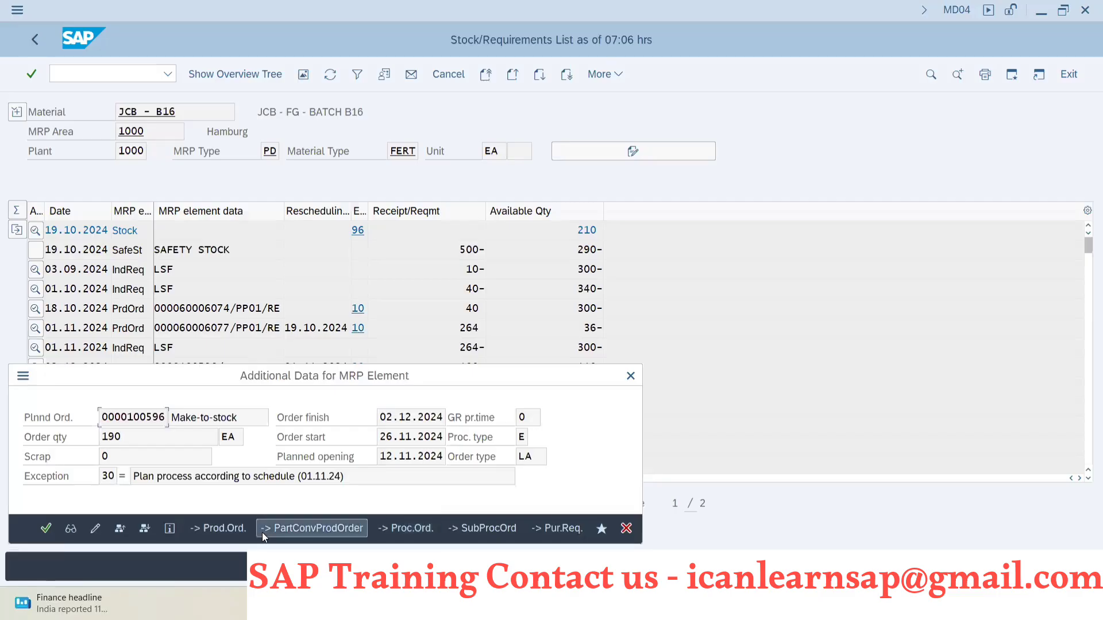
pyautogui.click(219, 528)
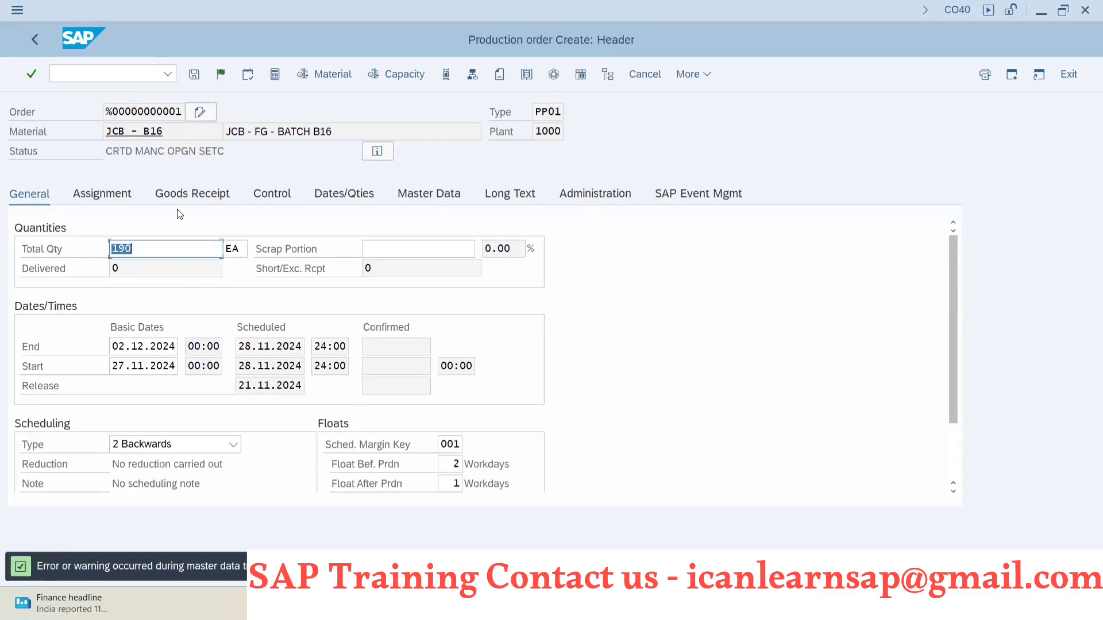
# Read the PP master data into the new production order using production version PV01, and review its routing and bill of material data
pyautogui.click(440, 195)
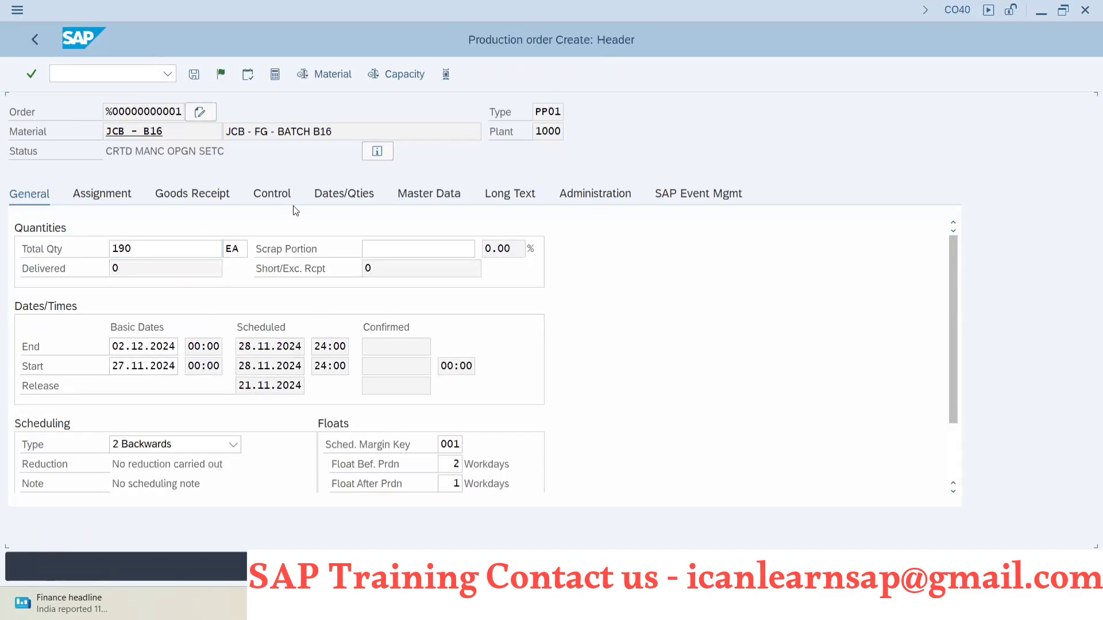
pyautogui.click(170, 249)
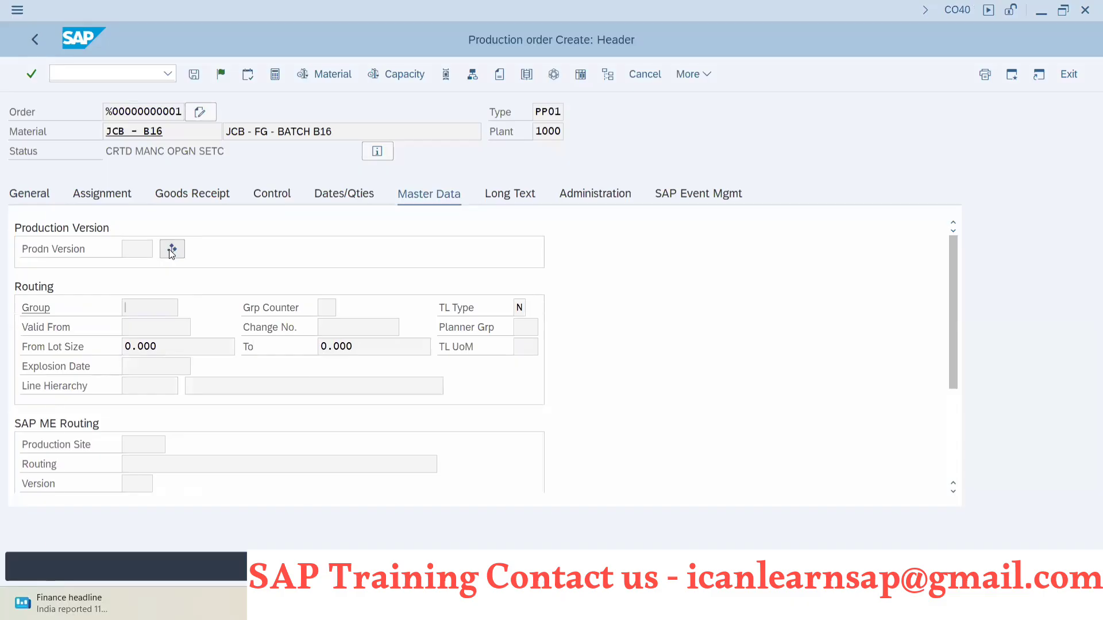
pyautogui.click(243, 249)
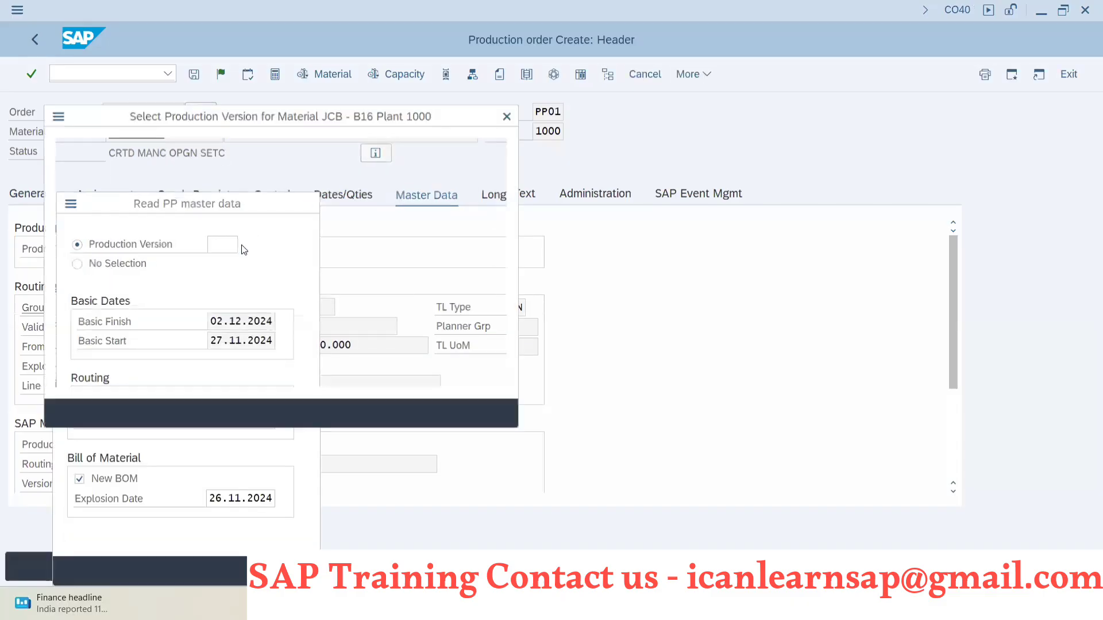
pyautogui.doubleClick(82, 178)
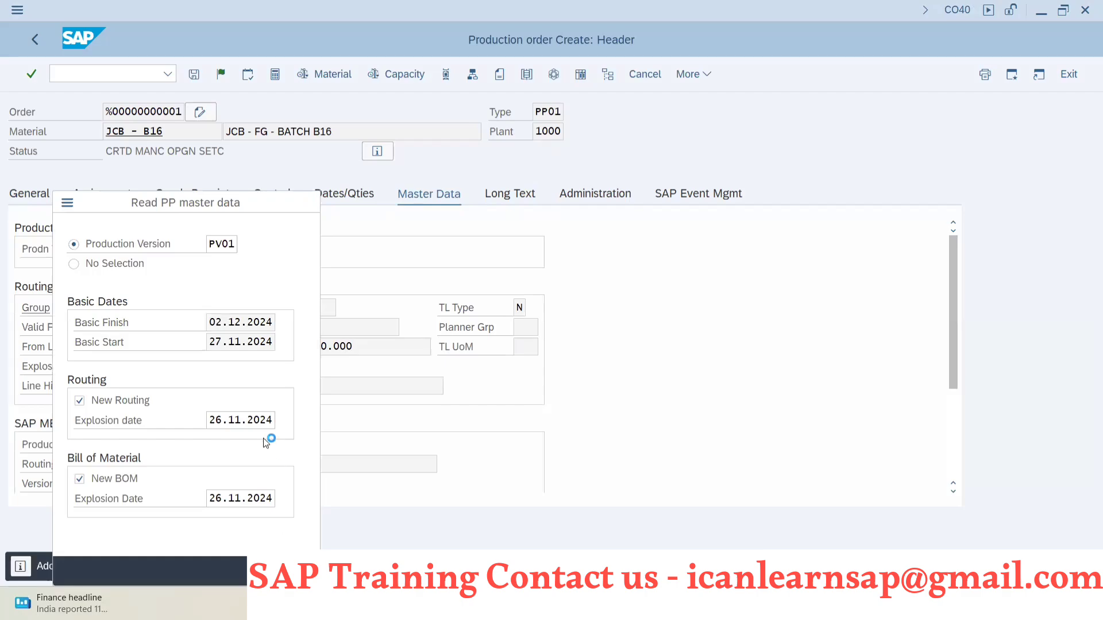
pyautogui.press('Return')
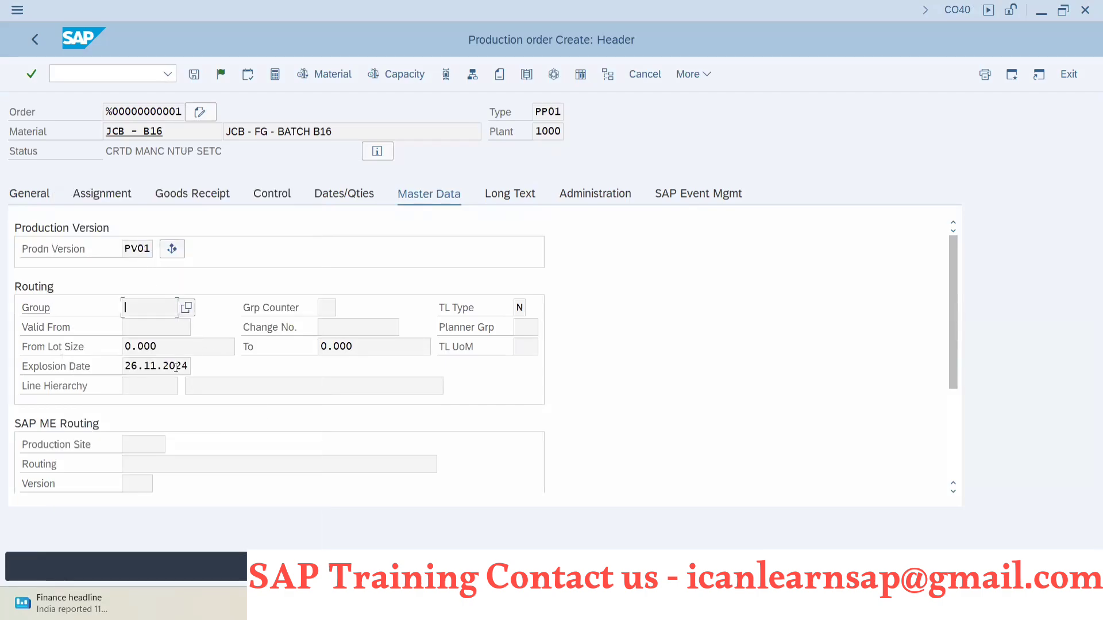
pyautogui.scroll(-3, 257, 372)
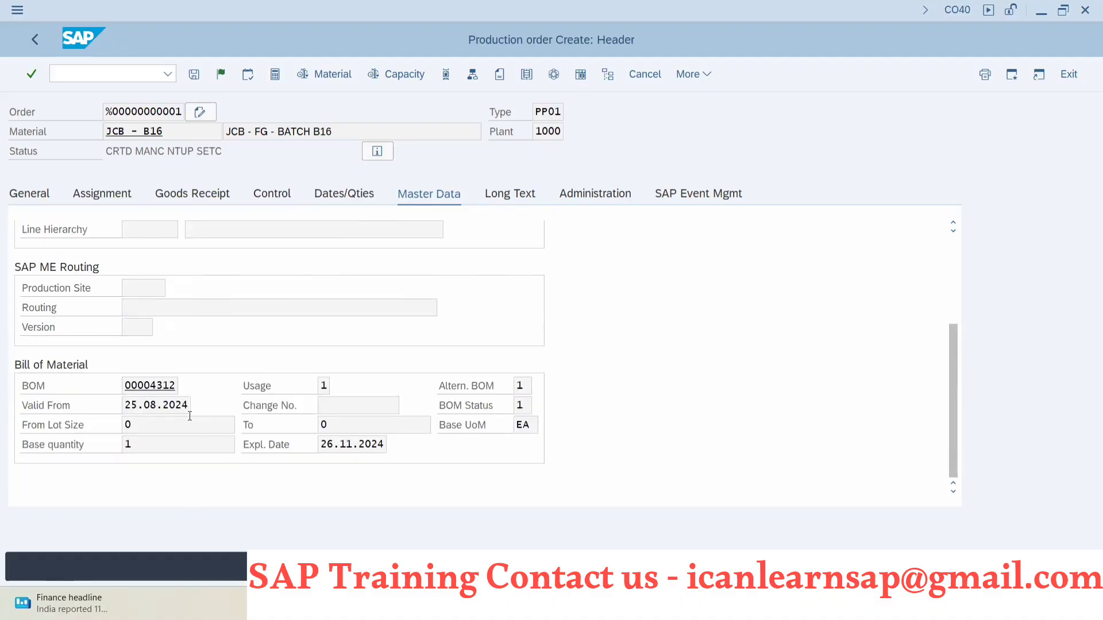
pyautogui.scroll(3, 189, 414)
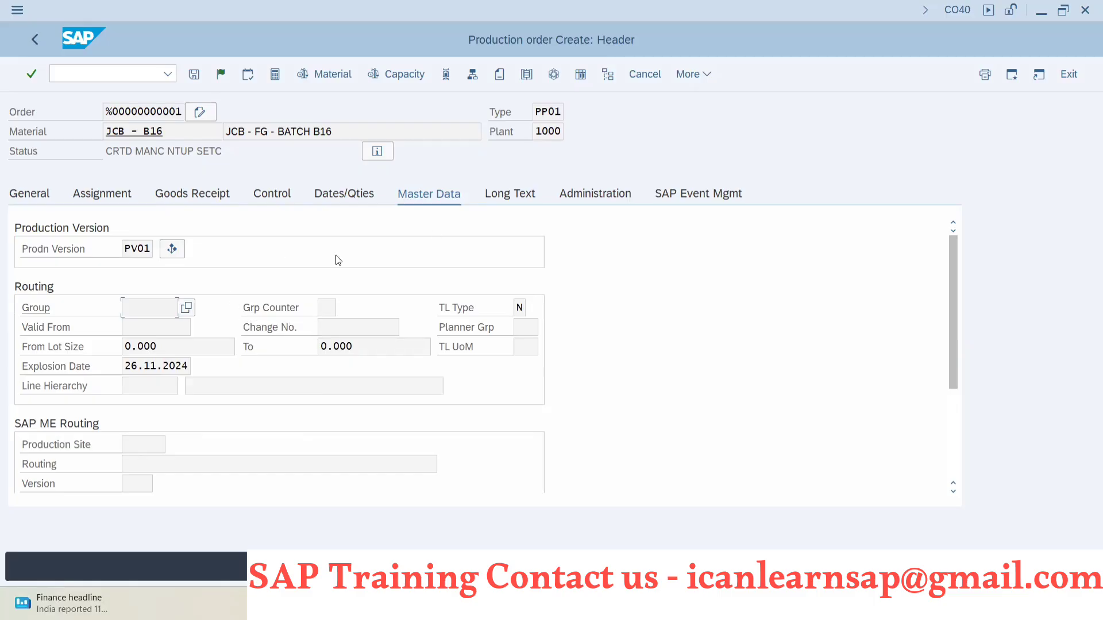
# Examine the production version, routing and bill of material sections in the order's header master data
pyautogui.scroll(-2, 342, 280)
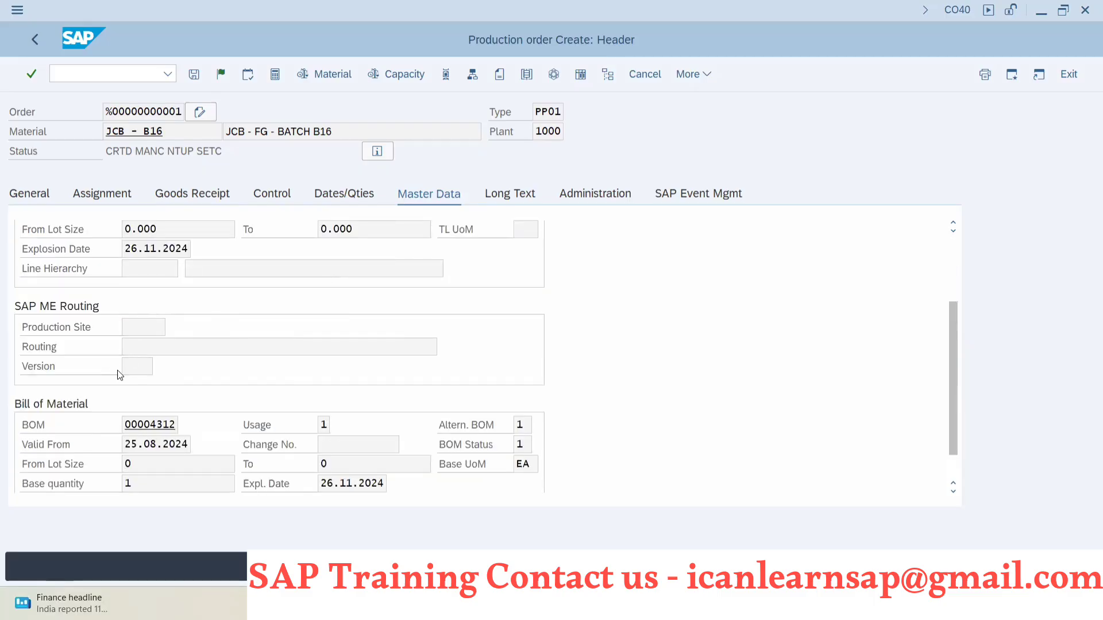
pyautogui.scroll(-1, 119, 374)
pyautogui.scroll(3, 120, 375)
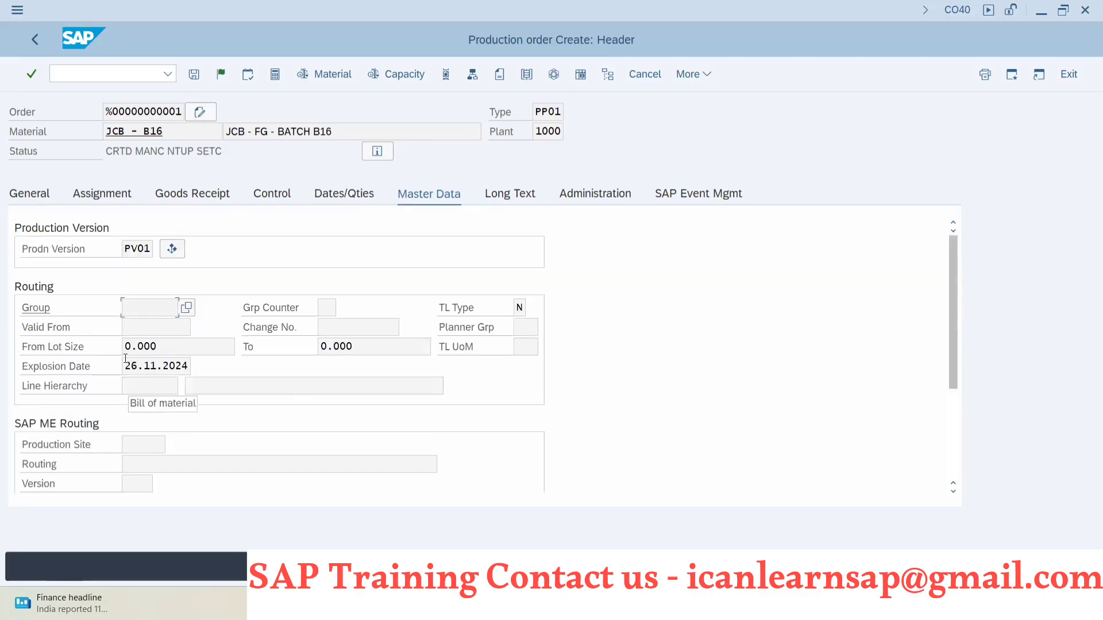
pyautogui.click(160, 307)
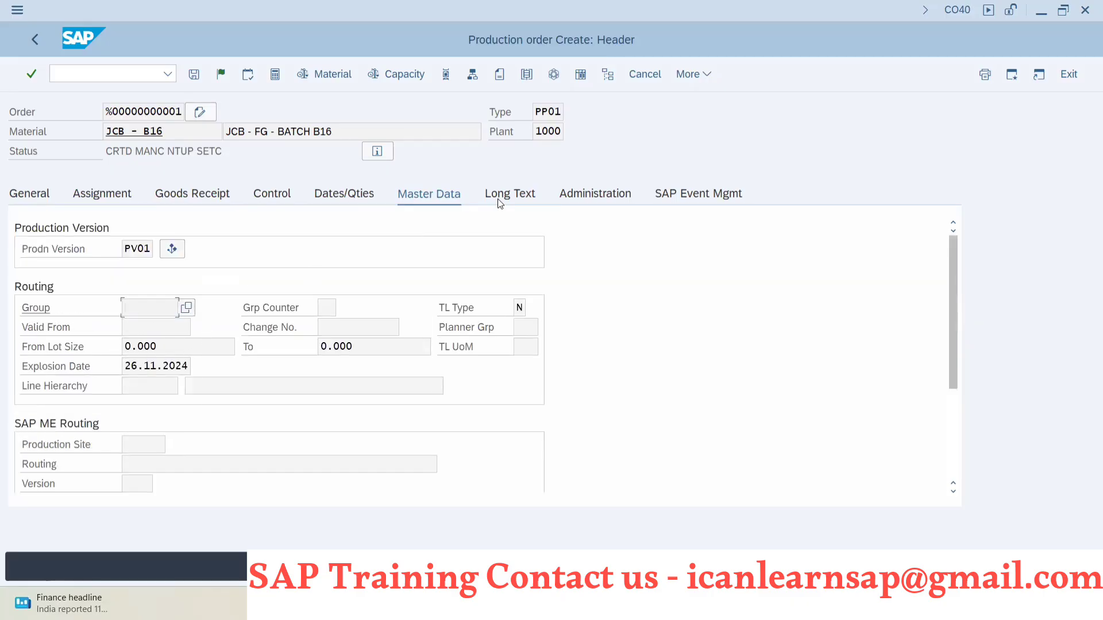
pyautogui.click(499, 74)
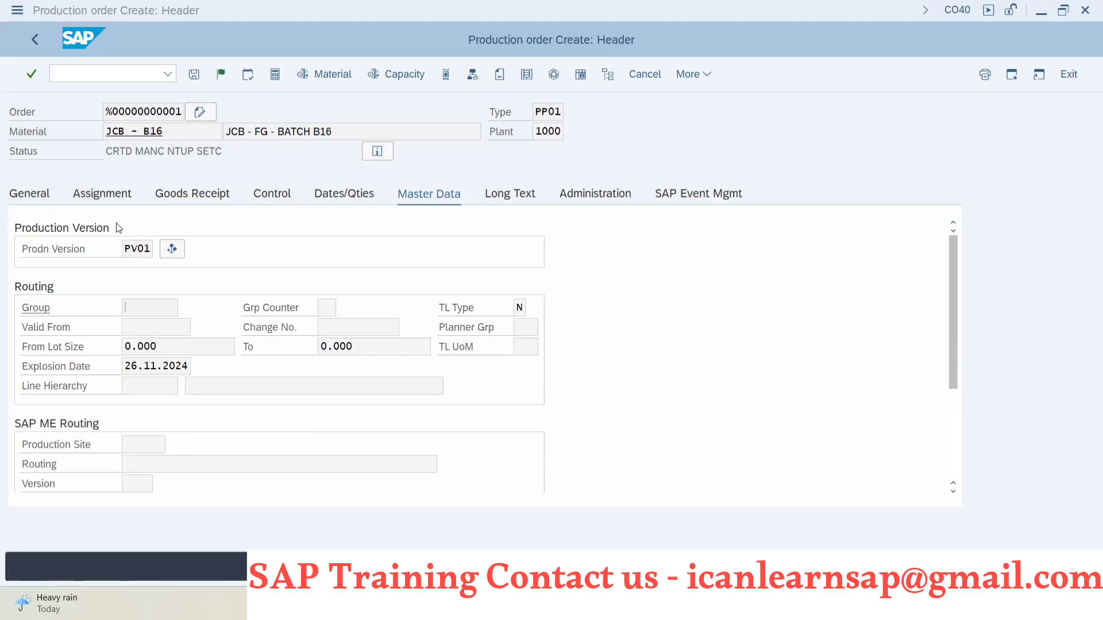
pyautogui.click(144, 248)
# List the production versions of JCB - B16 in plant 1000 with transaction C223 in a new session, and return to the production order
pyautogui.click(1012, 74)
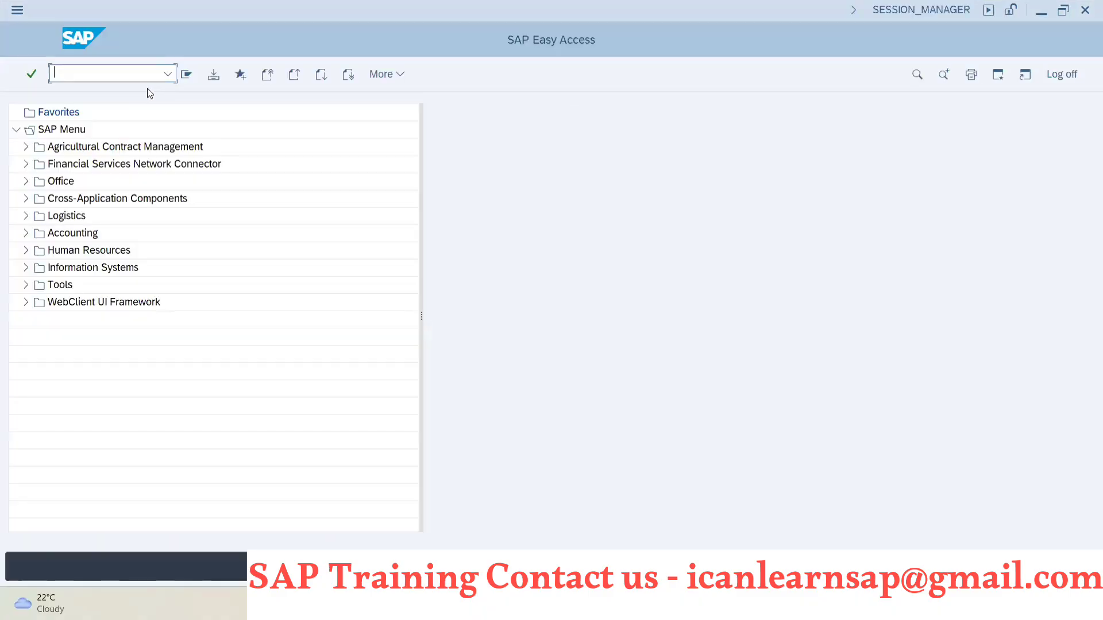
pyautogui.write('c223')
pyautogui.press('Return')
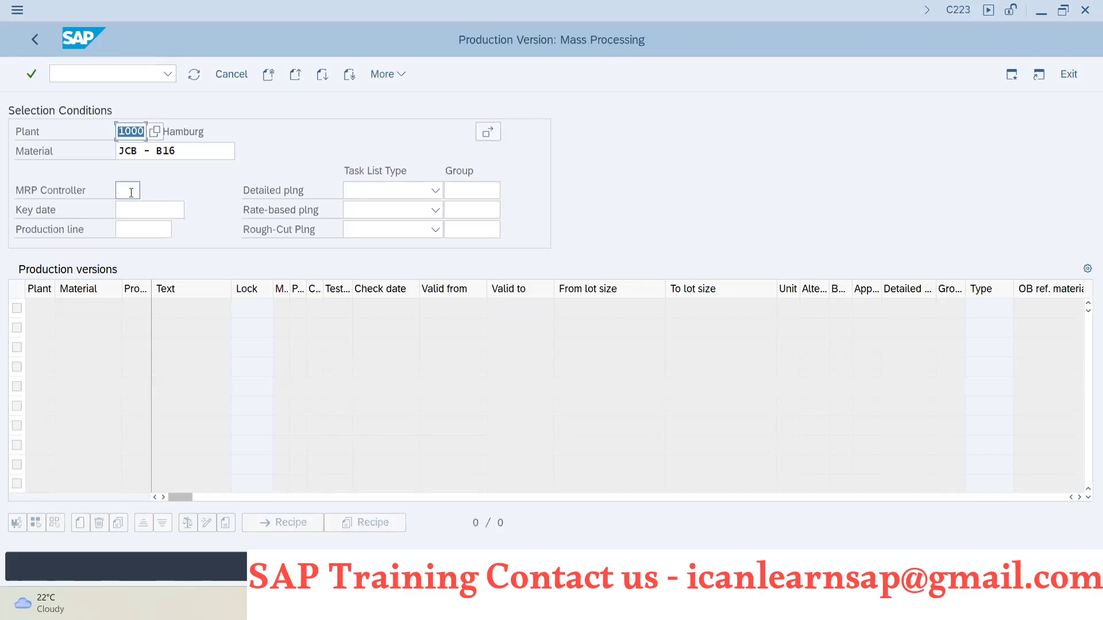
pyautogui.press('Return')
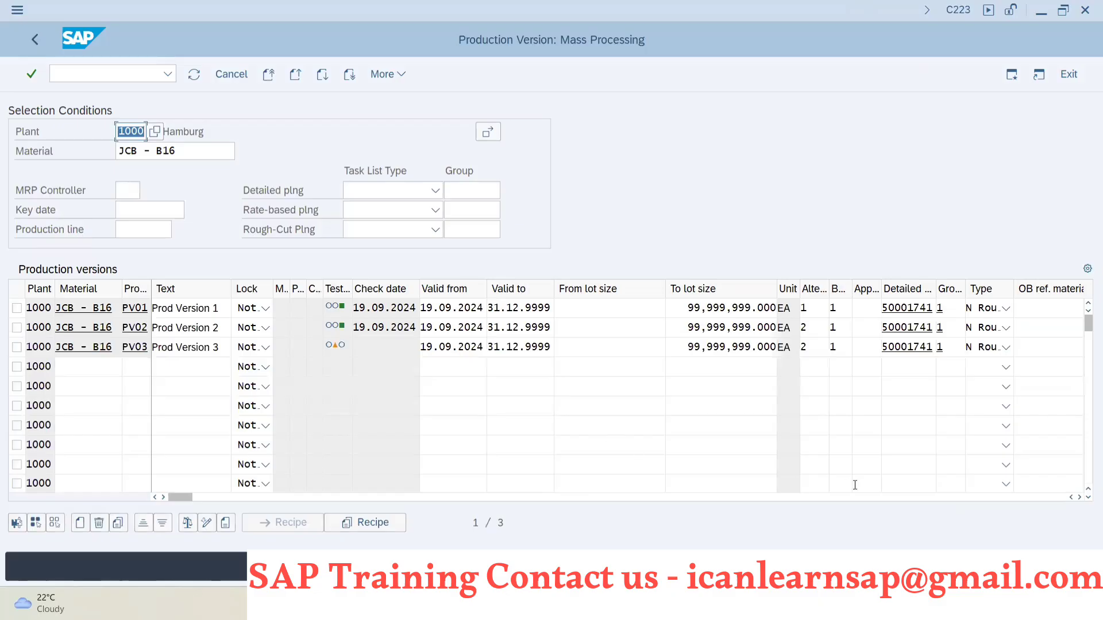
pyautogui.click(1079, 498)
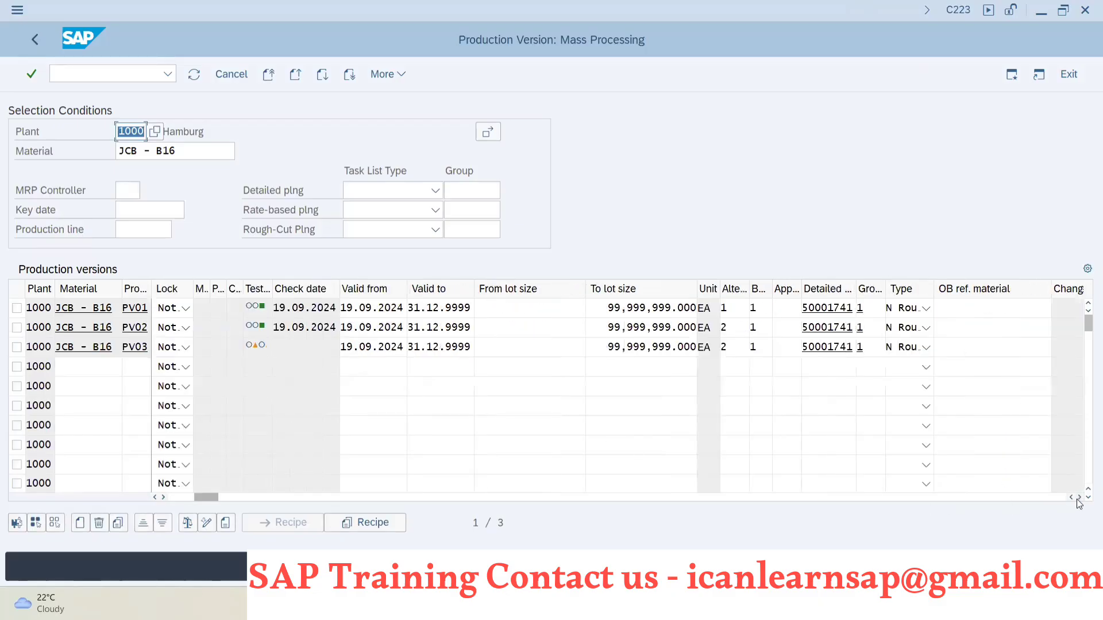
pyautogui.click(1080, 497)
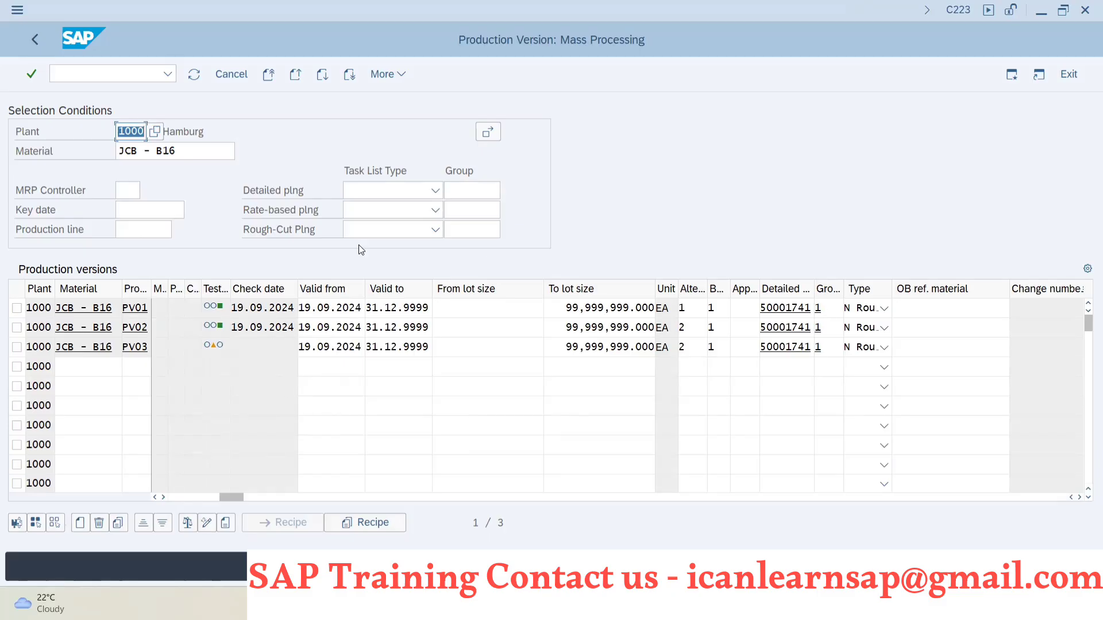
pyautogui.hotkey('alt', 'Tab')
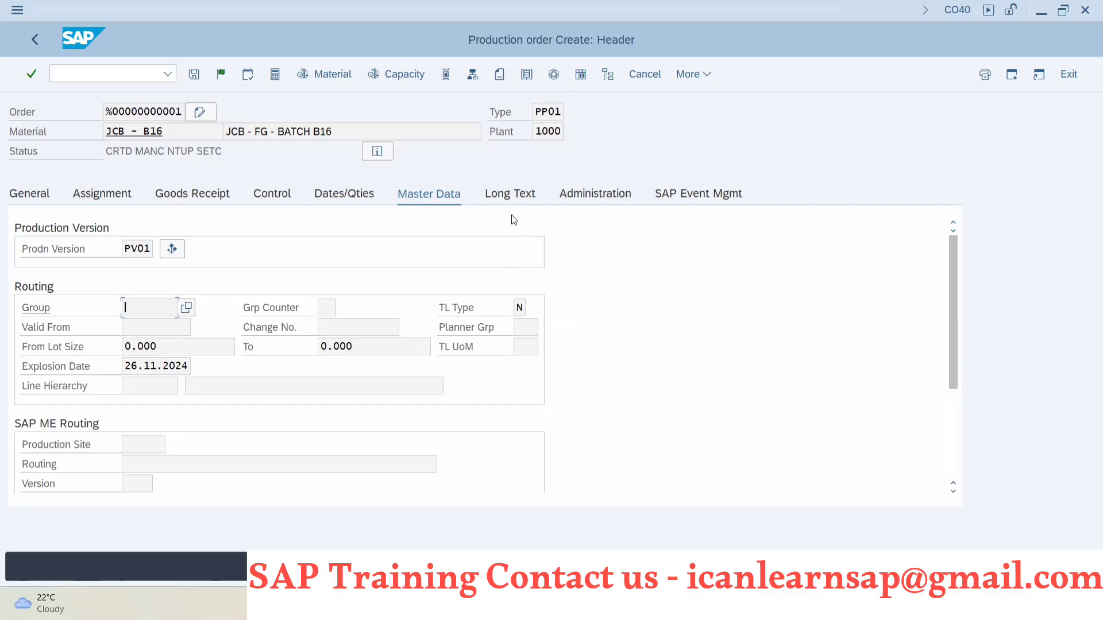
# Try to save the production order, and open the required purchasing data of non-stock item 0040 for maintenance
pyautogui.click(196, 75)
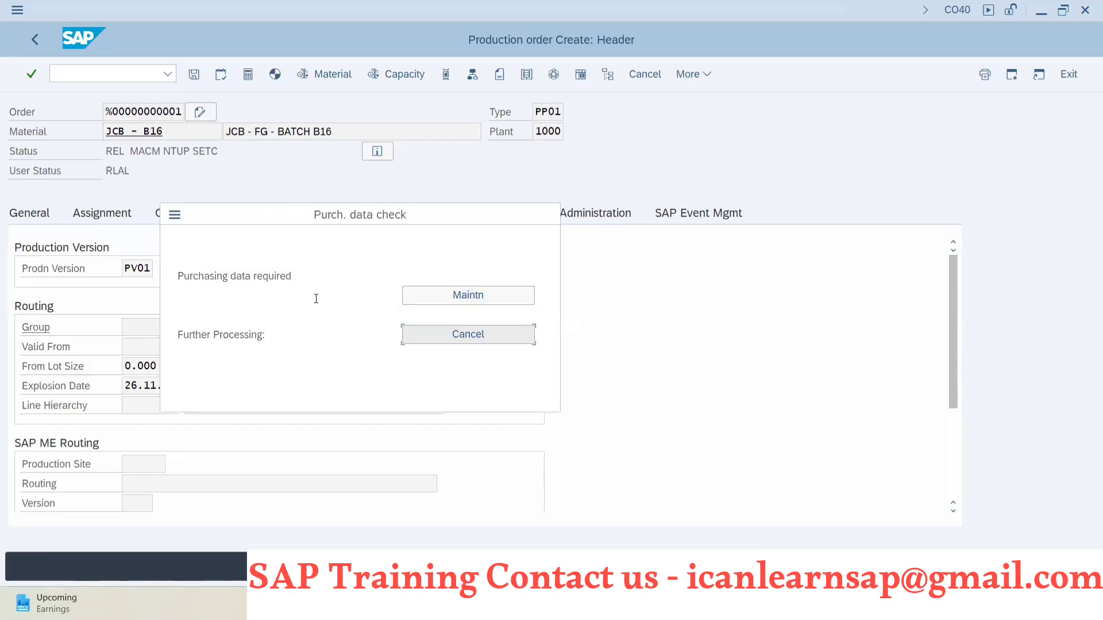
pyautogui.click(425, 300)
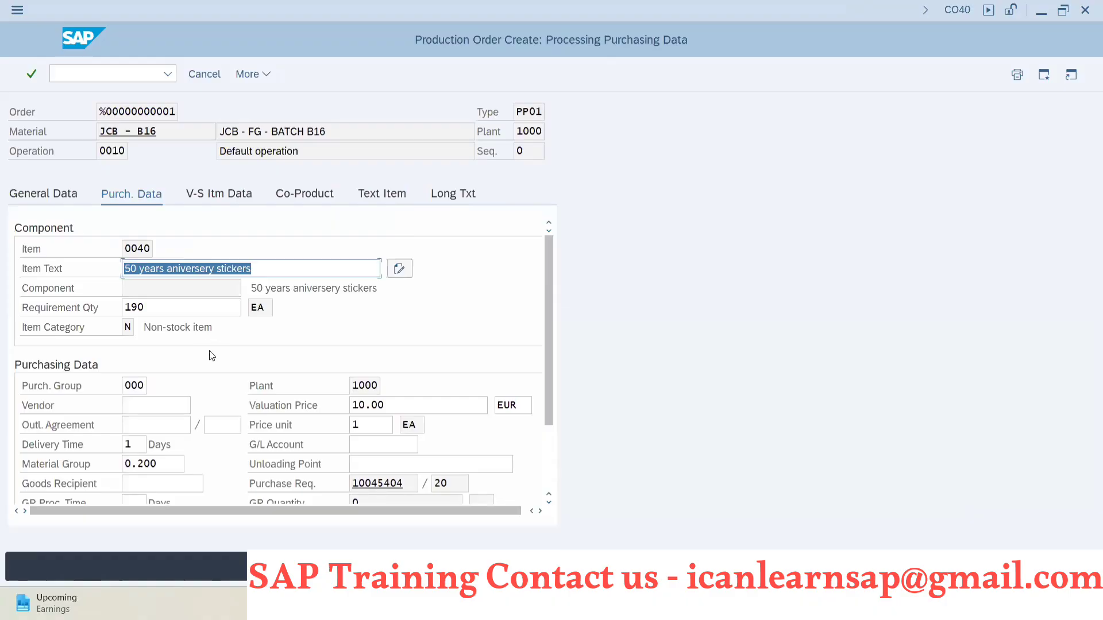
pyautogui.scroll(-1, 188, 385)
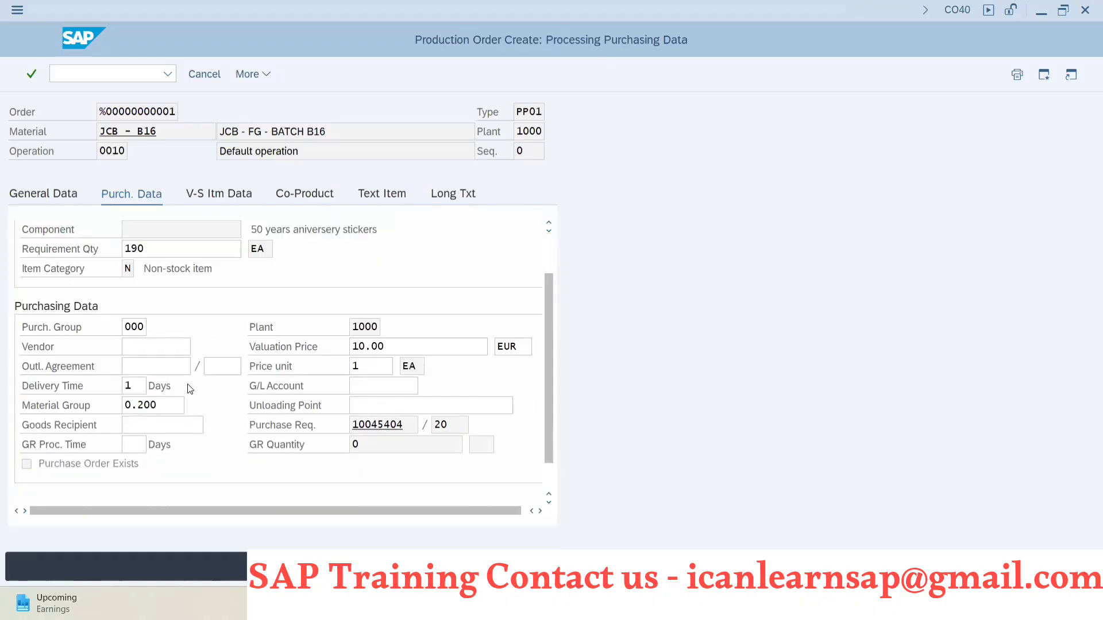
pyautogui.scroll(-1, 193, 275)
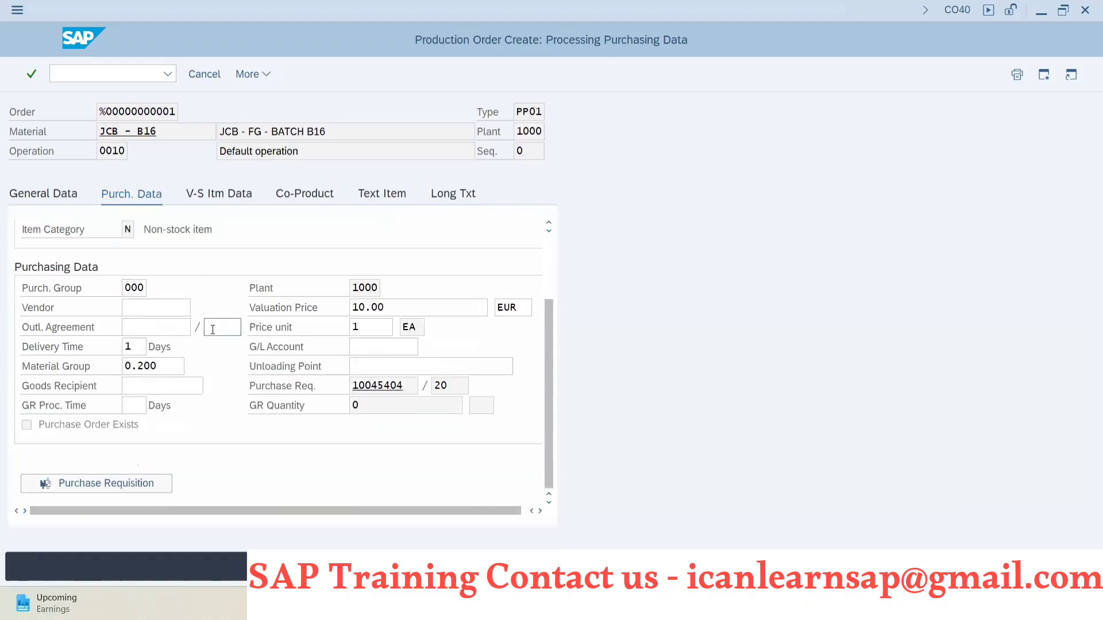
pyautogui.click(151, 307)
pyautogui.press('Return')
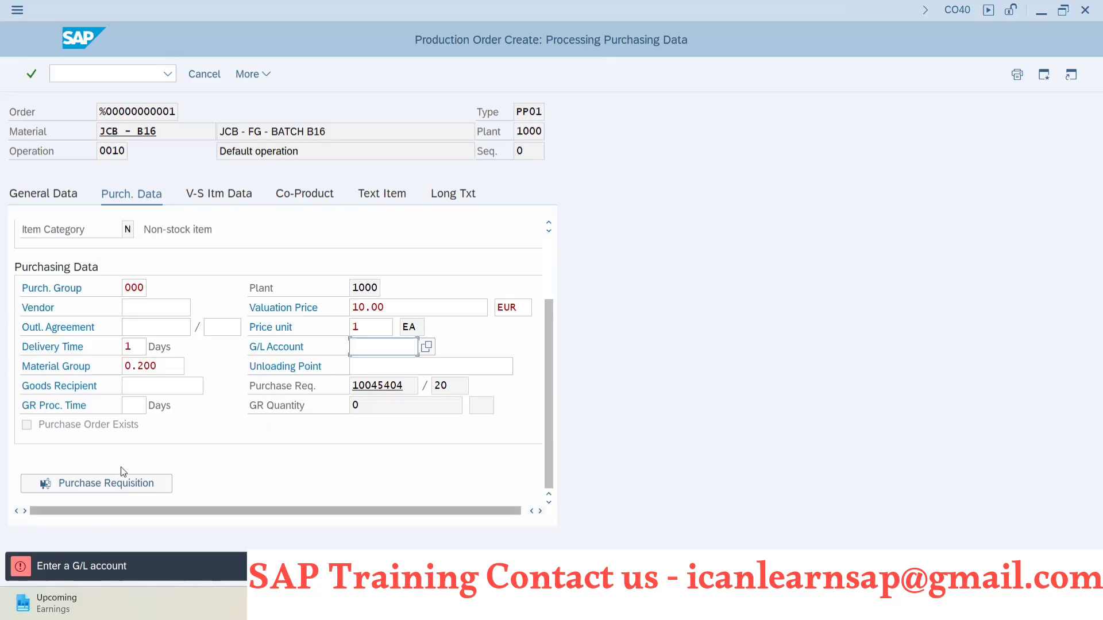
# Search the G/L account value list for 1000 and try account 910000 for the non-stock sticker item
pyautogui.click(426, 347)
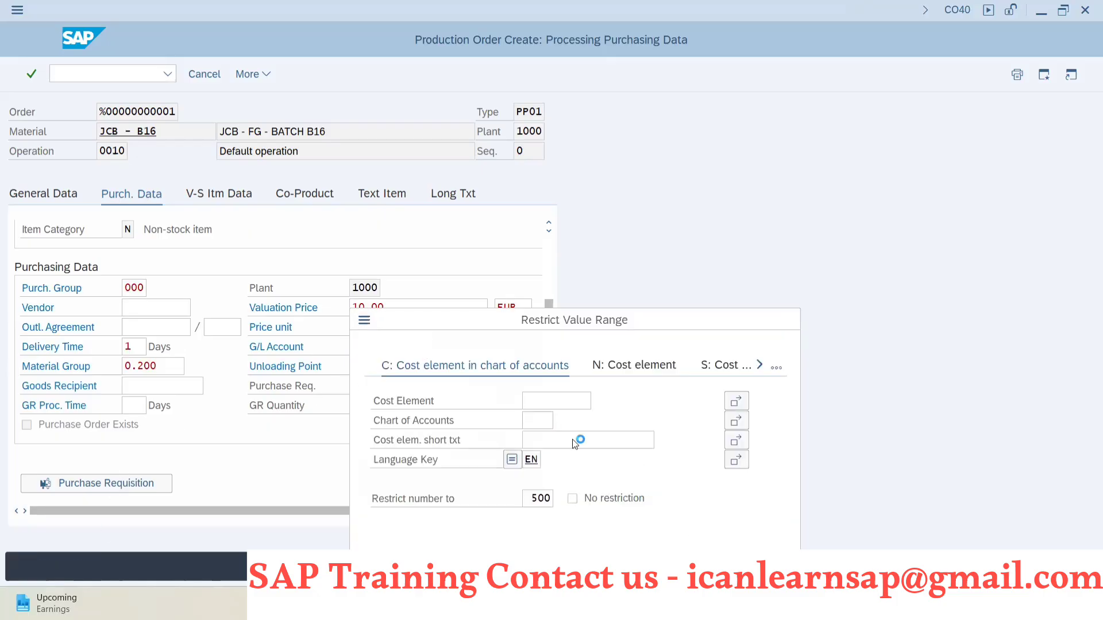
pyautogui.press('Return')
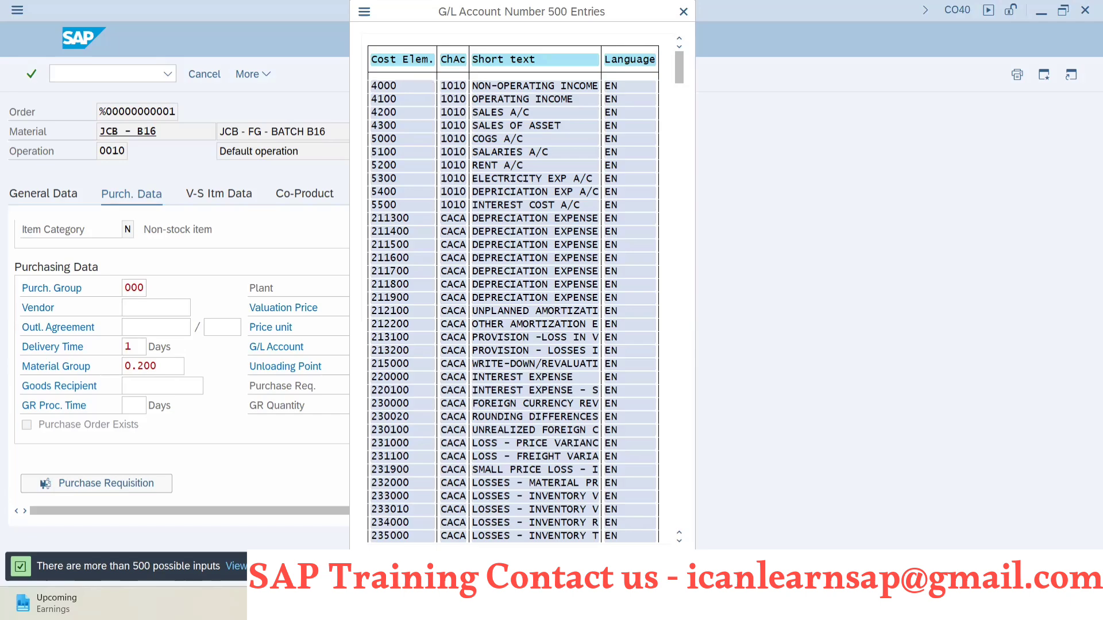
pyautogui.hotkey('ctrl', 'f')
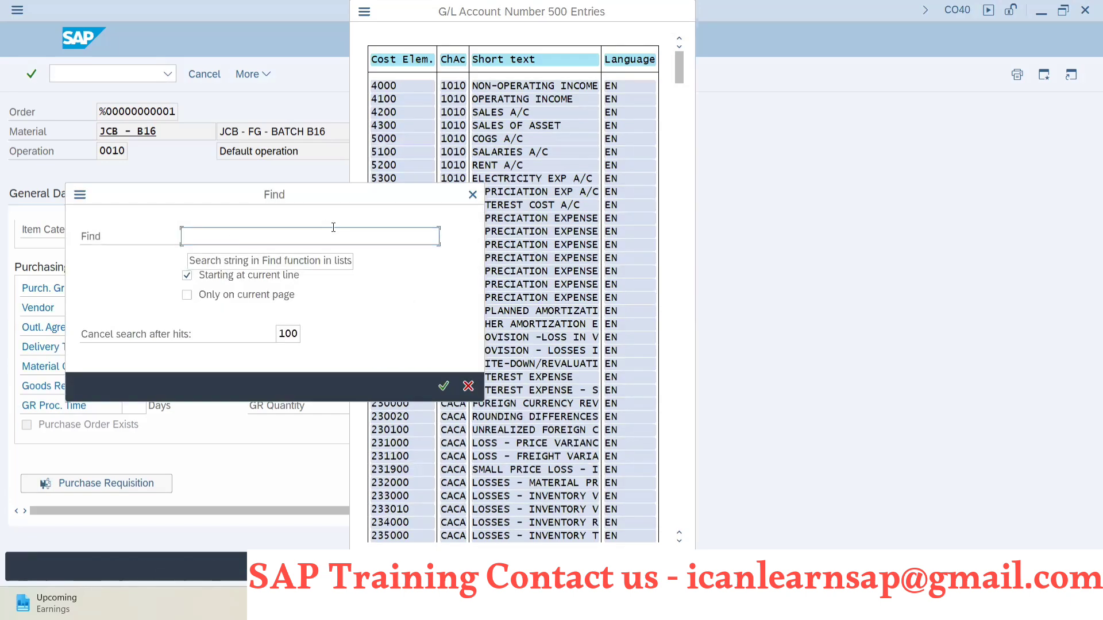
pyautogui.write('1000')
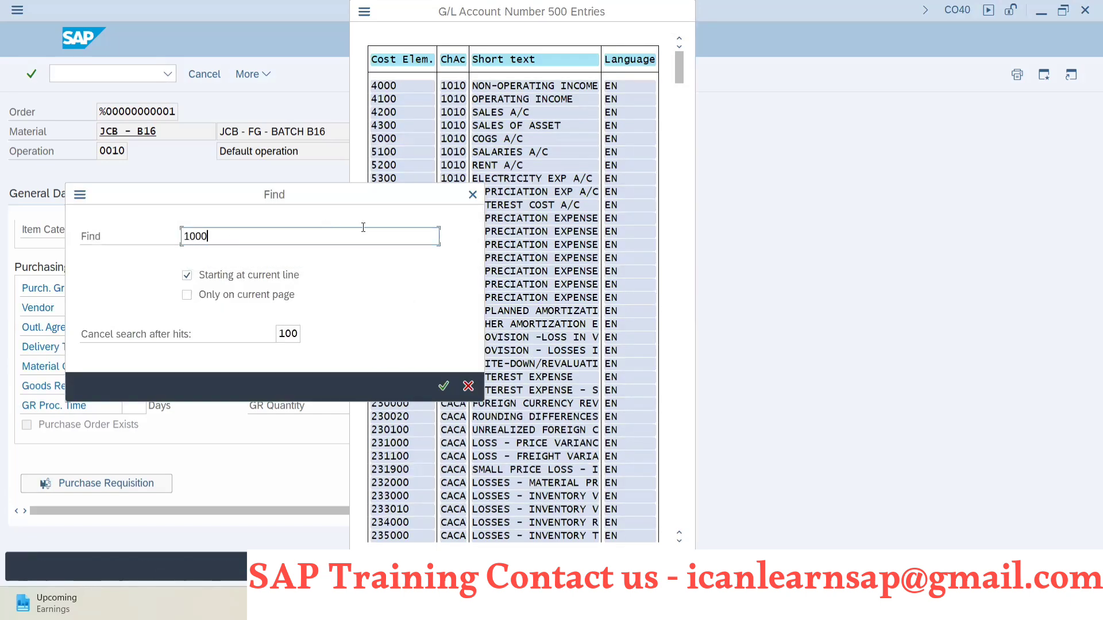
pyautogui.press('Return')
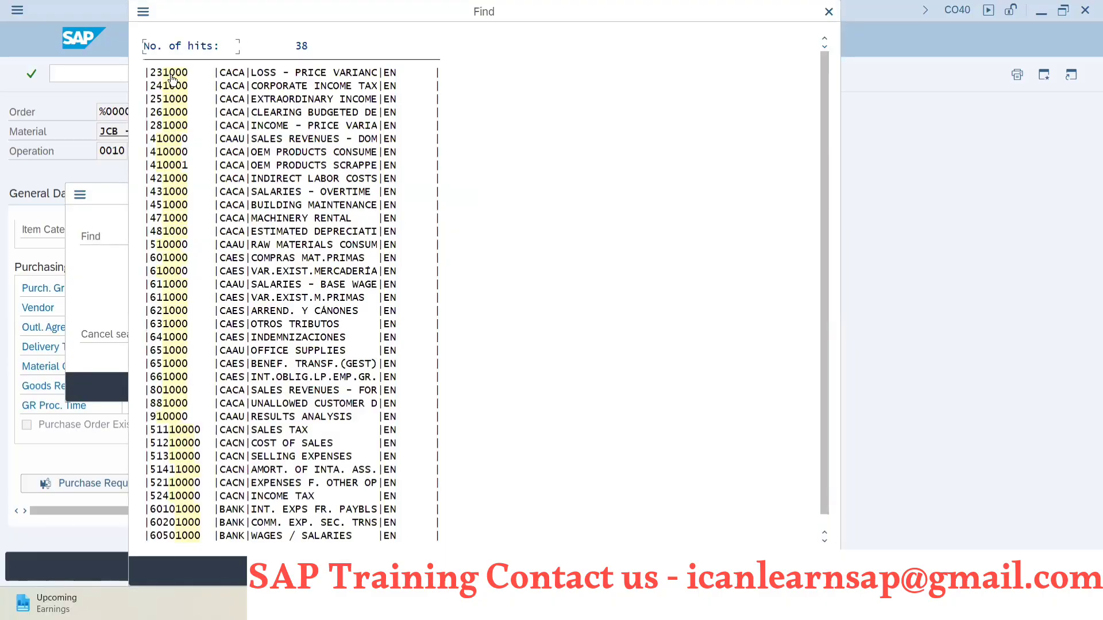
pyautogui.click(174, 418)
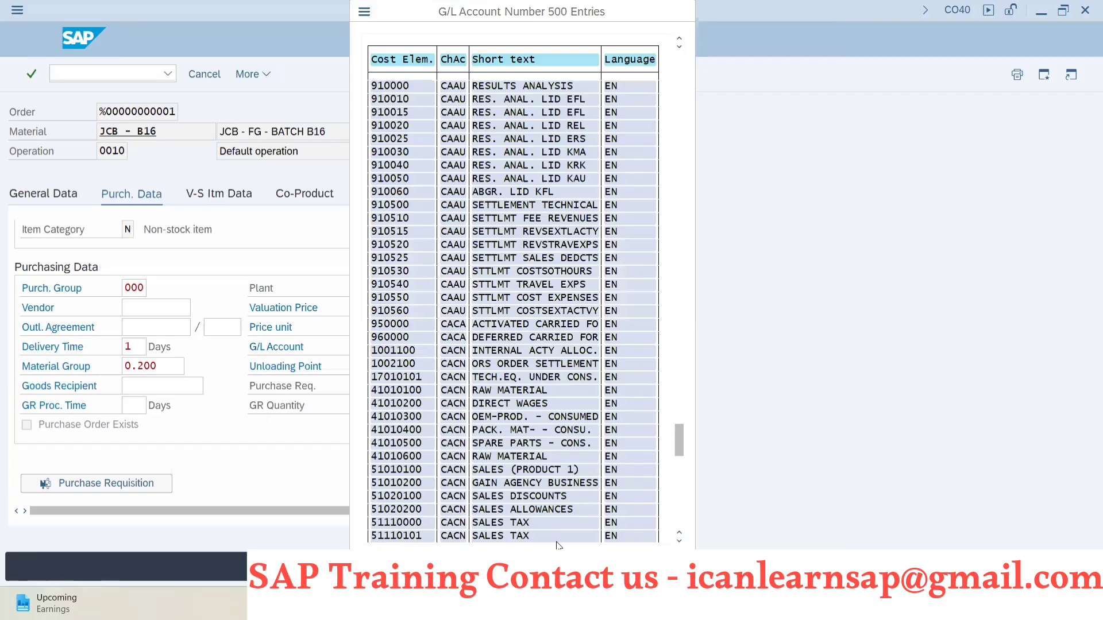
pyautogui.doubleClick(391, 85)
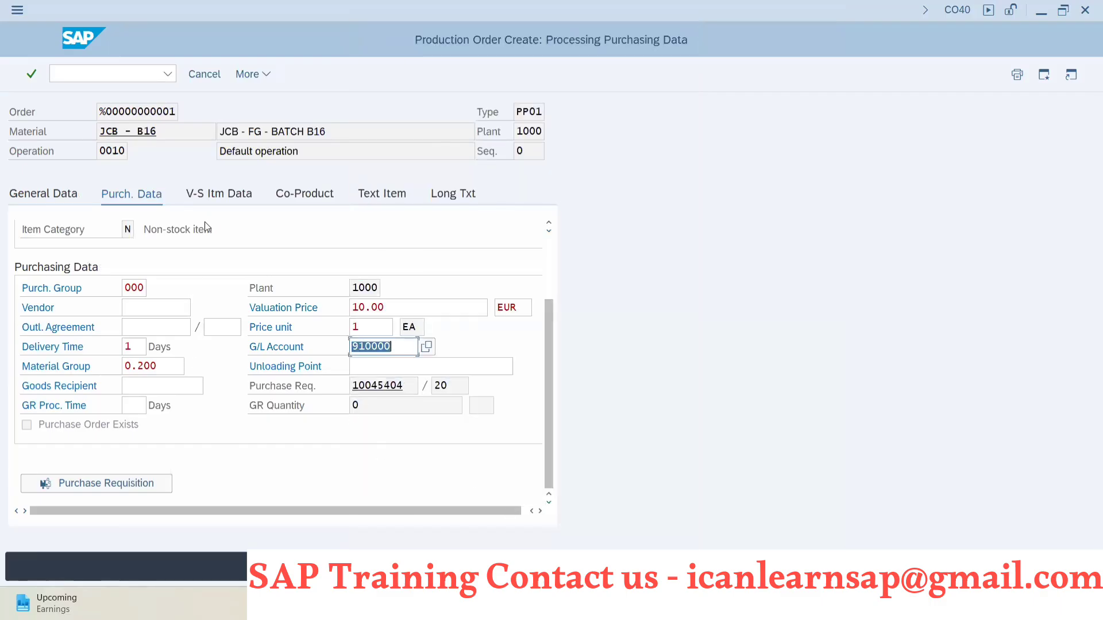
pyautogui.click(31, 74)
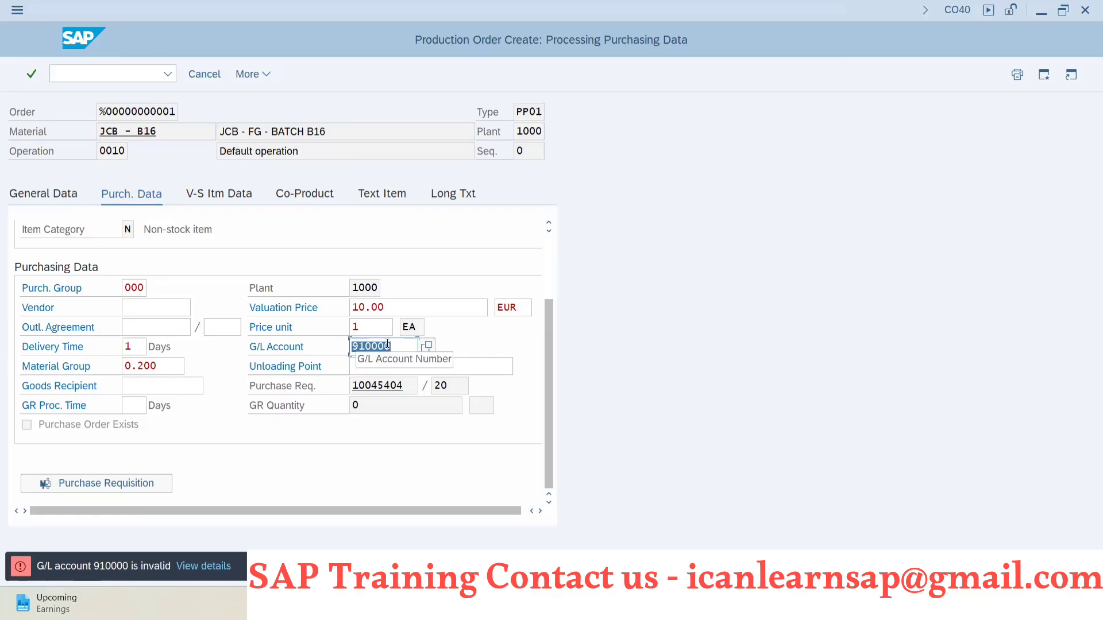
# Try G/L account 1000 for the sticker item, and cancel the purchasing data maintenance after checking the cost element search options
pyautogui.write('1000')
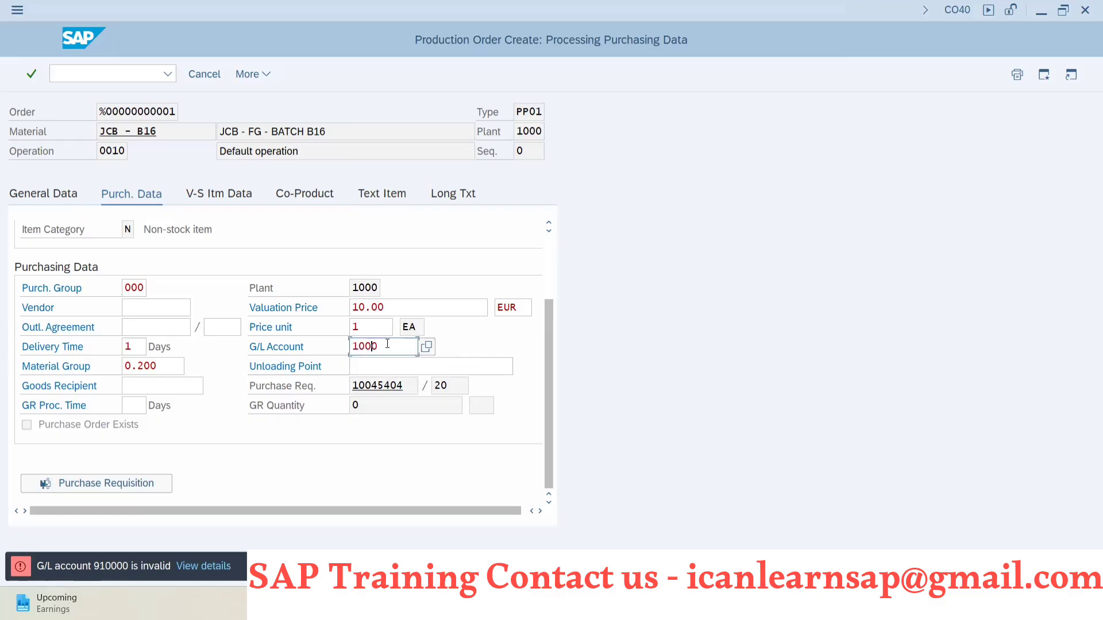
pyautogui.press('Return')
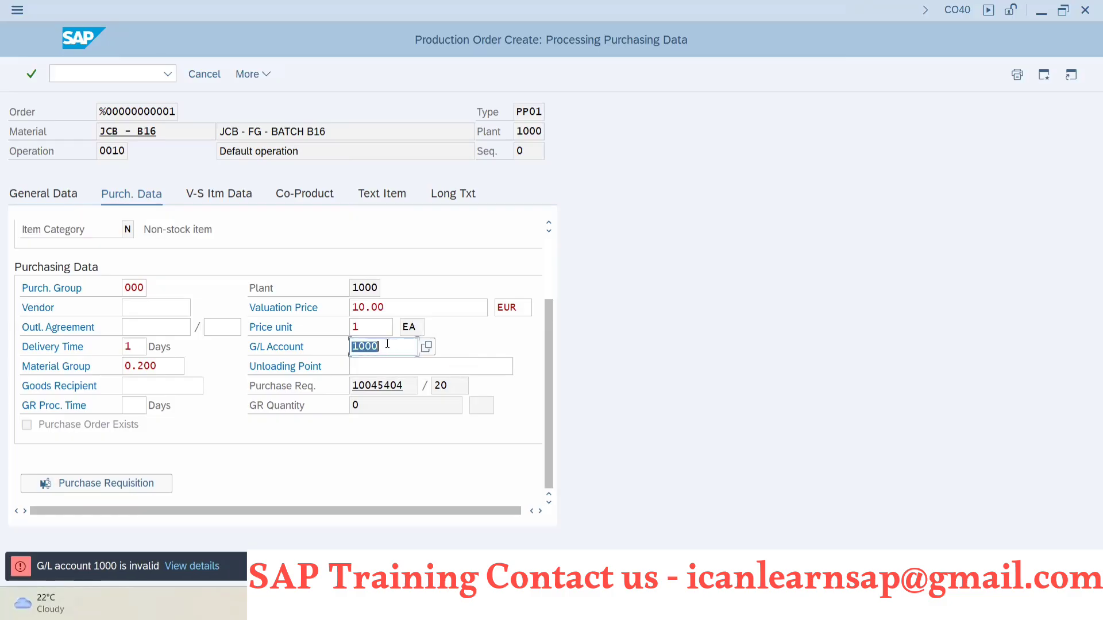
pyautogui.click(421, 347)
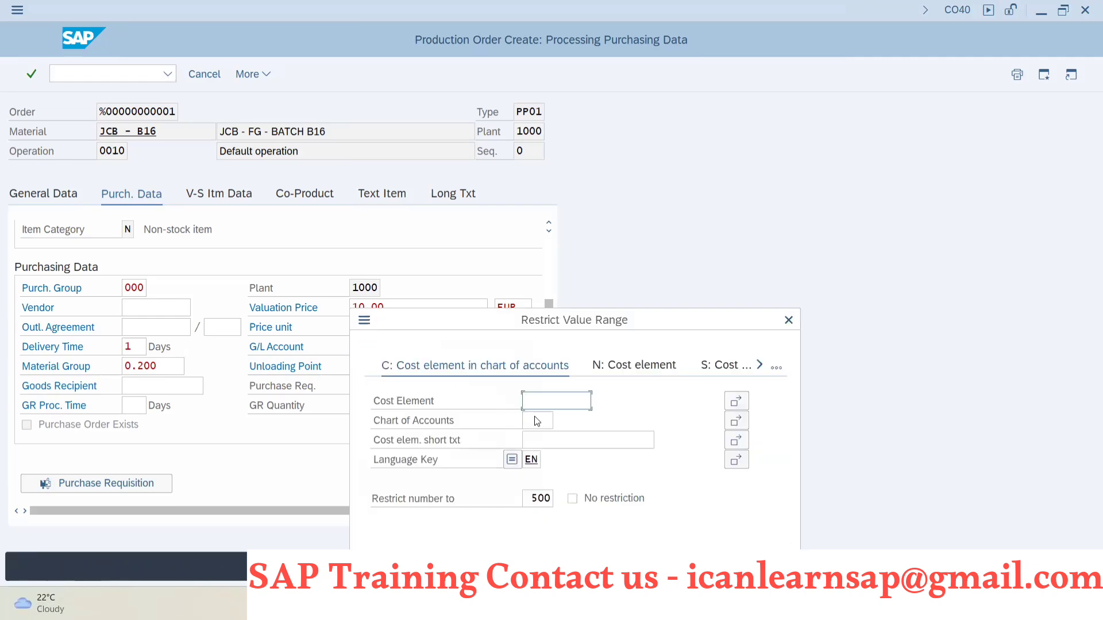
pyautogui.click(662, 368)
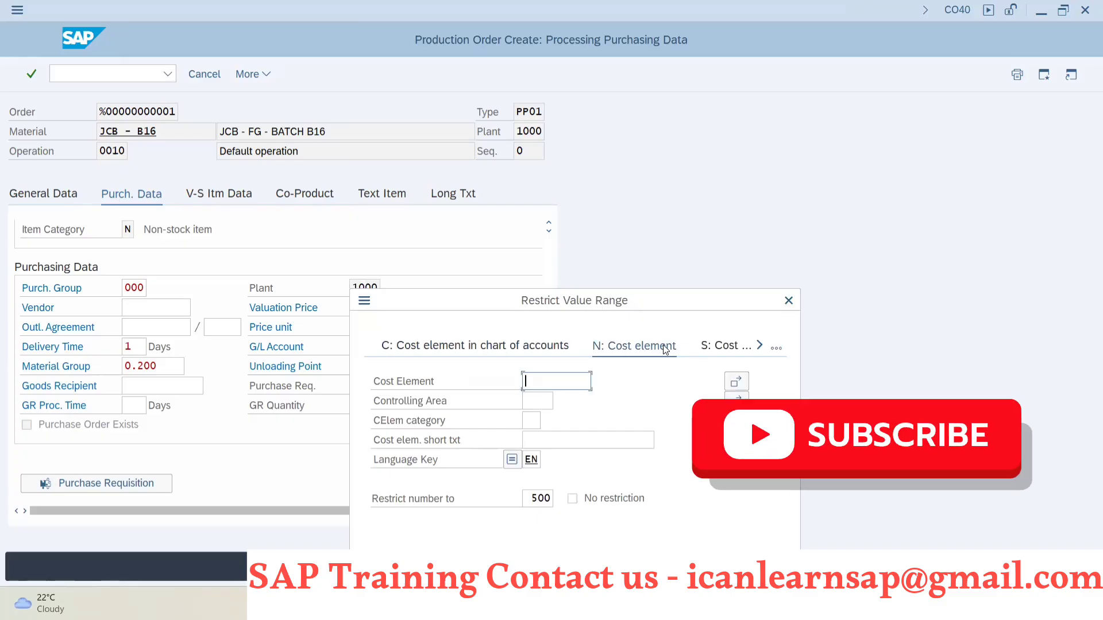
pyautogui.click(708, 347)
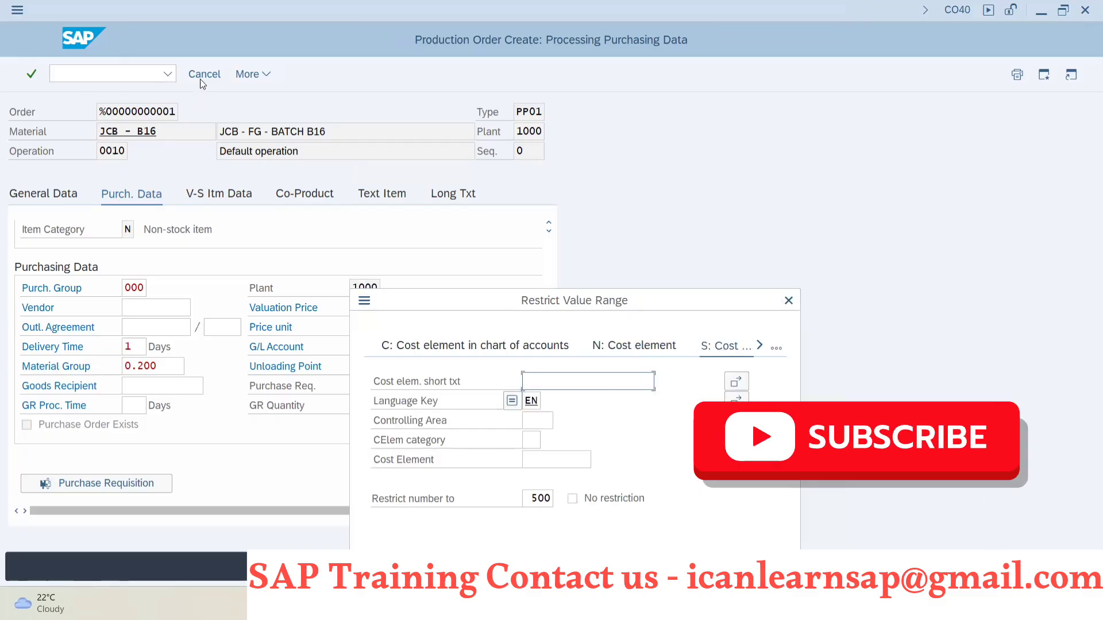
pyautogui.click(788, 300)
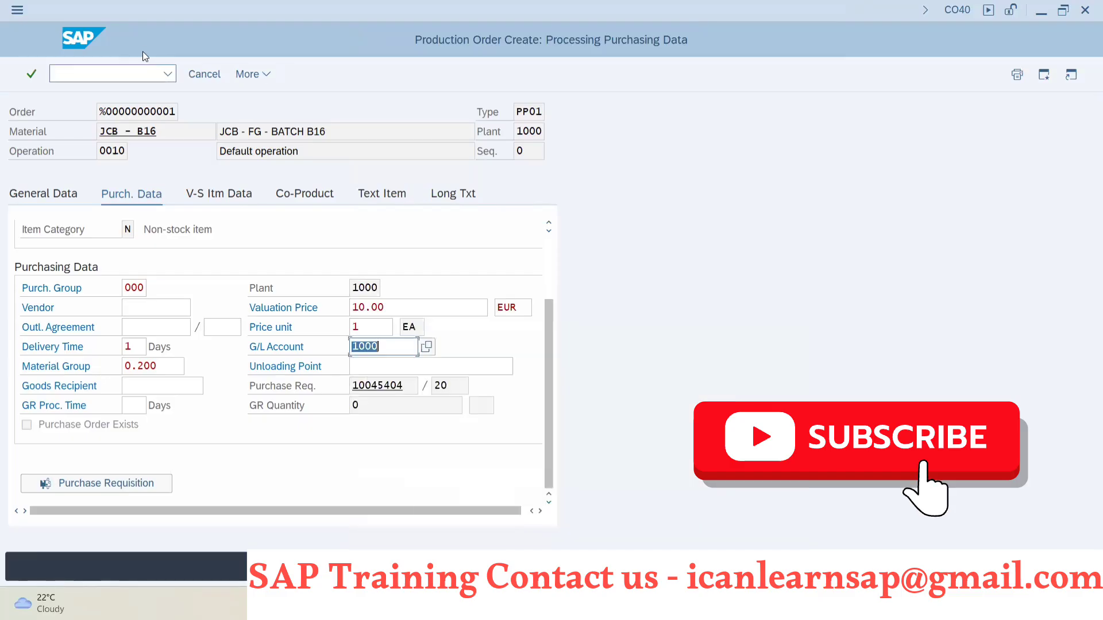
pyautogui.click(212, 81)
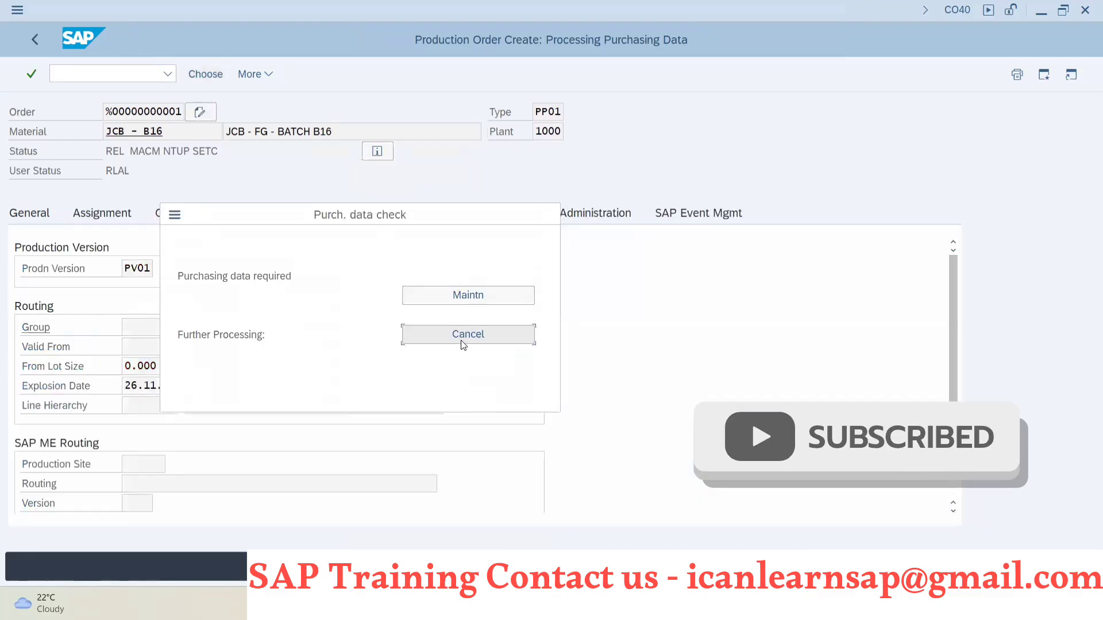
pyautogui.click(461, 338)
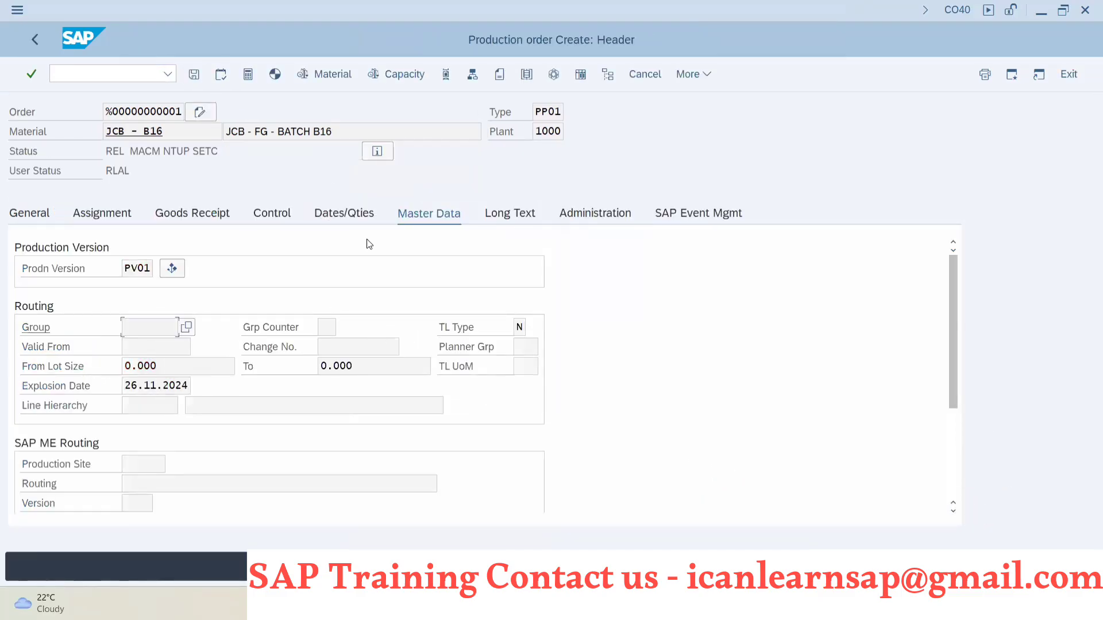
# Try to save the order from its long text view, cancel the purchasing data check, and return to the general header data
pyautogui.click(514, 214)
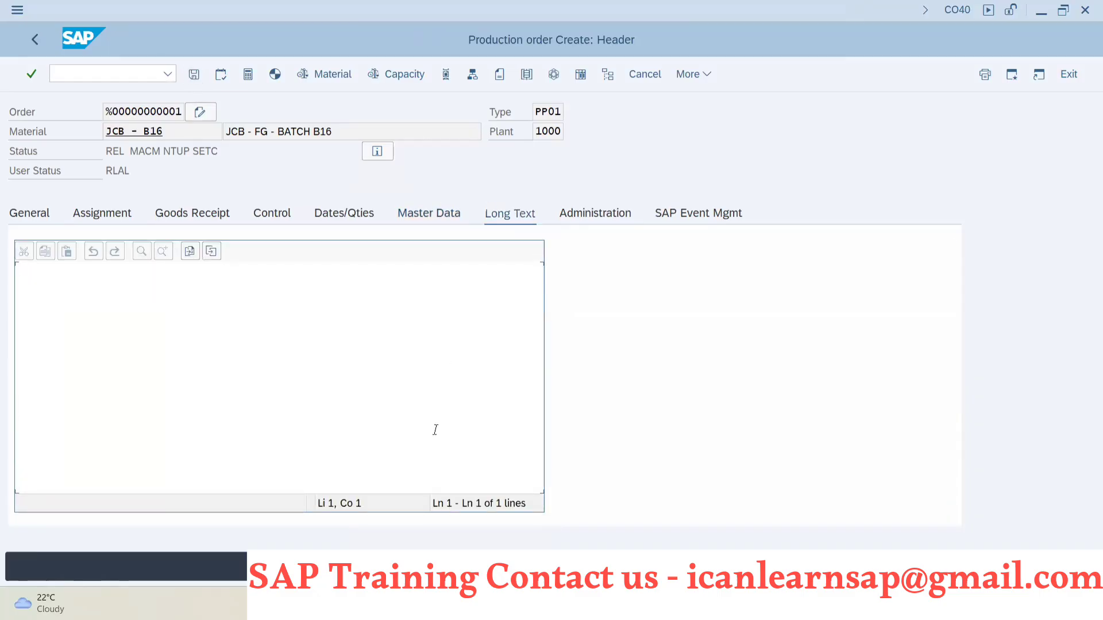
pyautogui.click(195, 75)
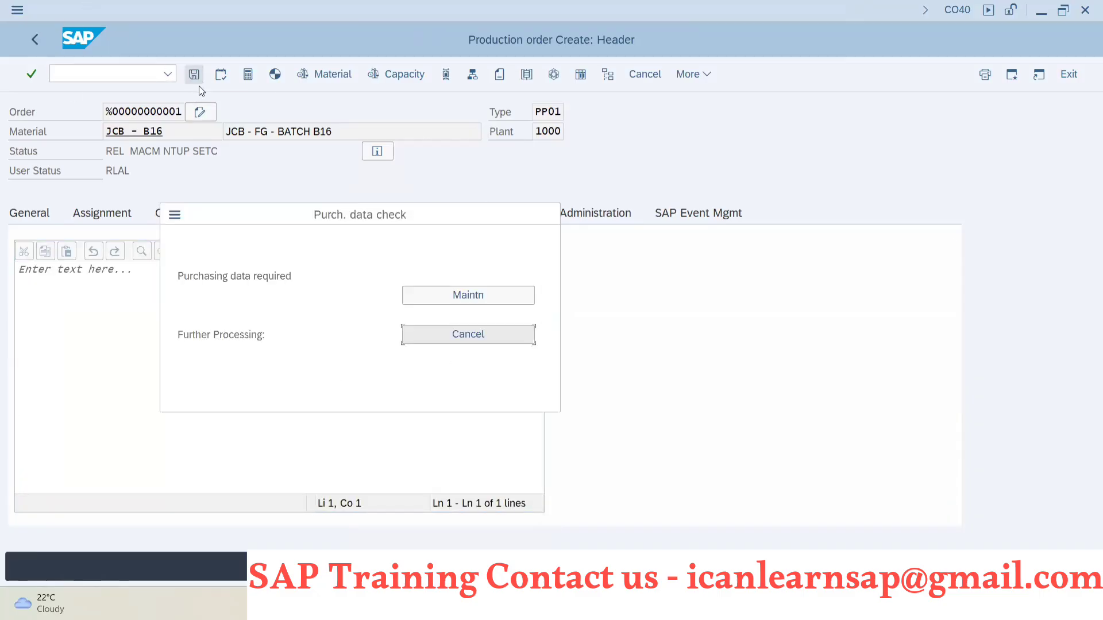
pyautogui.click(471, 338)
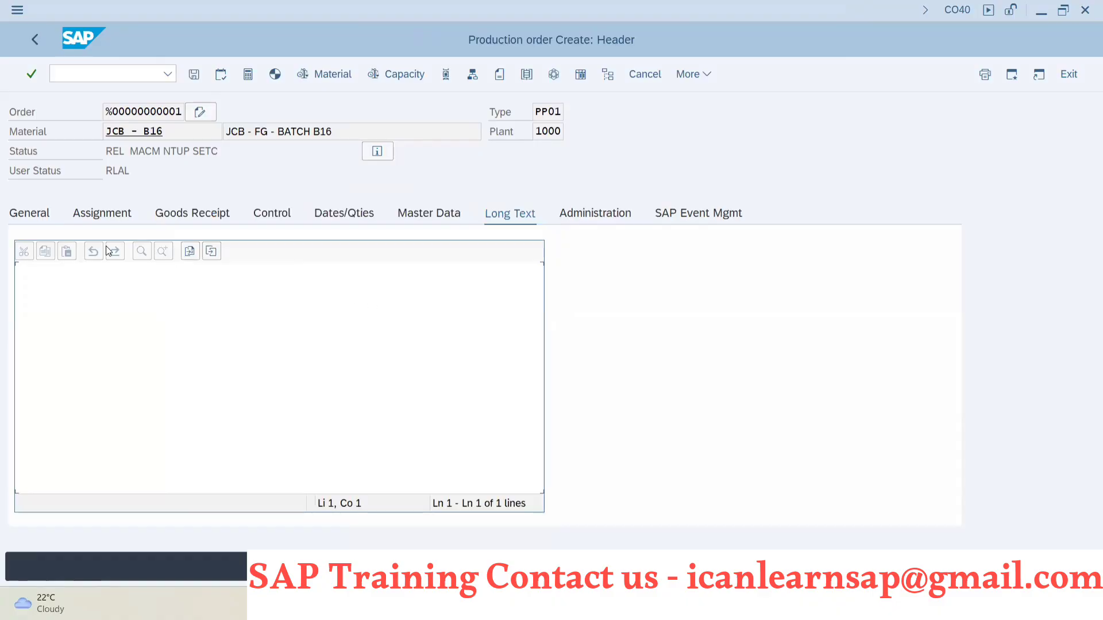
pyautogui.click(41, 223)
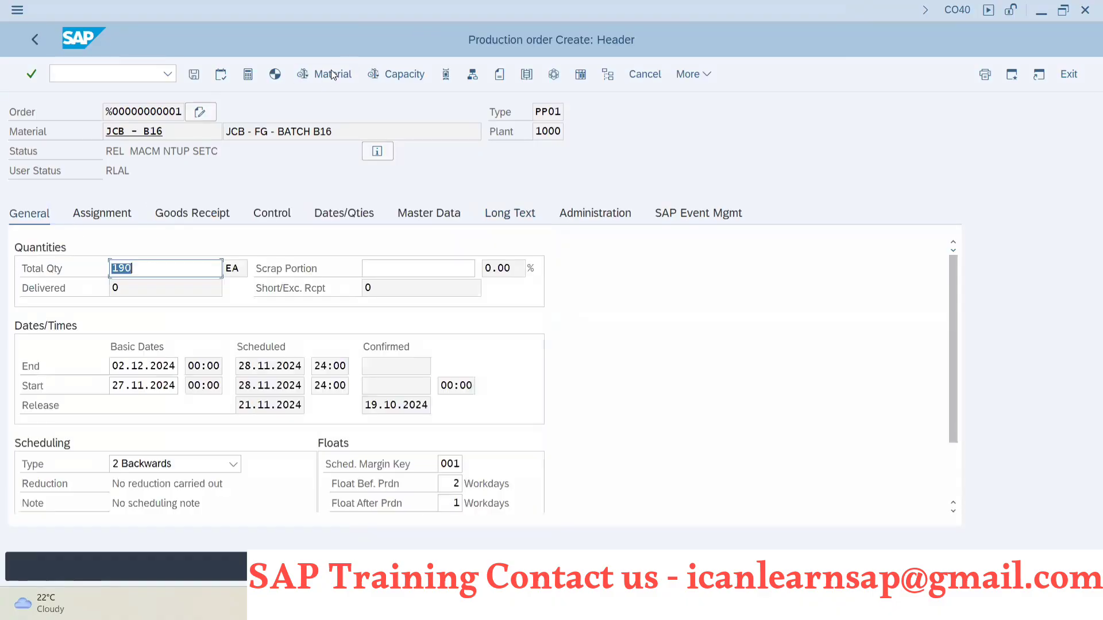
# Check material availability for the order, and view its operation overview and component overview
pyautogui.click(332, 74)
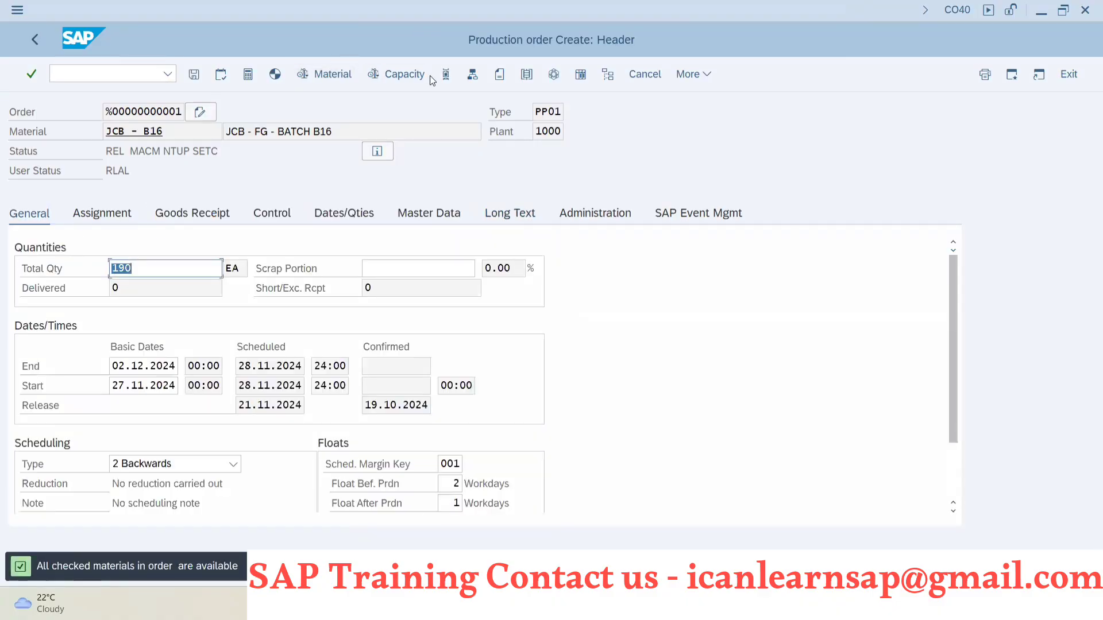
pyautogui.click(448, 74)
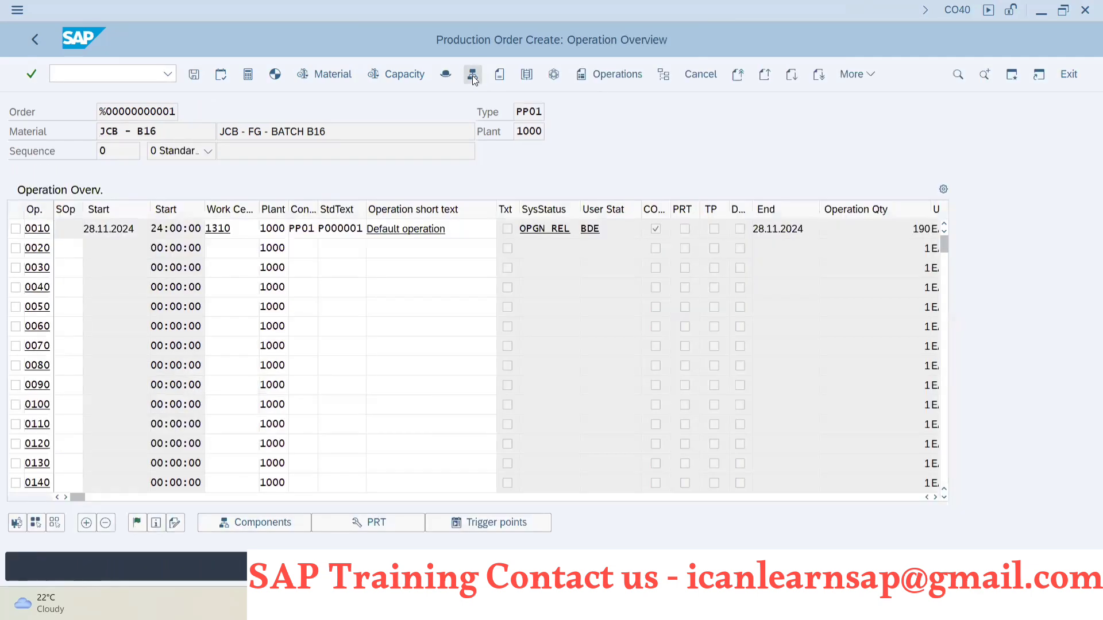
pyautogui.click(472, 74)
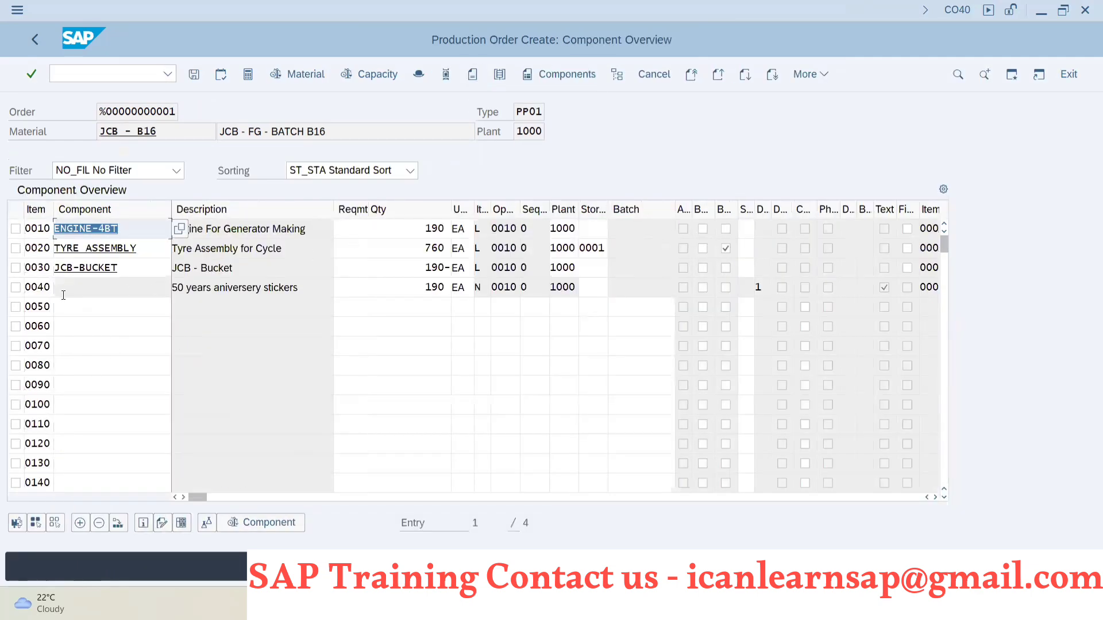
# Try to save the order, recheck material availability, and delete non-stock item 0040, the anniversary stickers, from the component overview
pyautogui.click(16, 287)
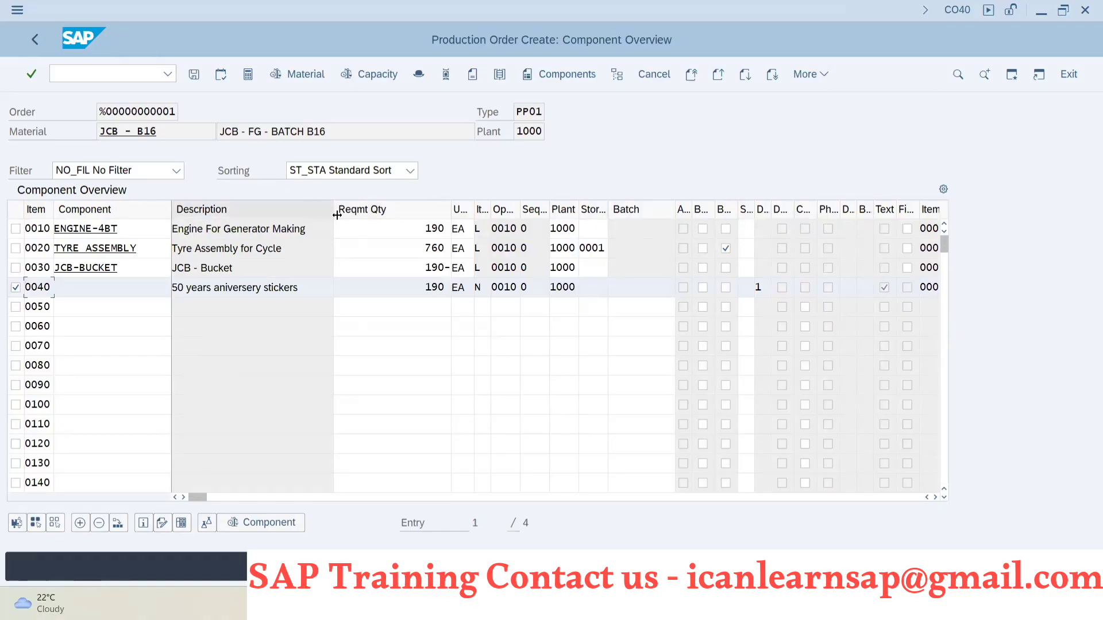
pyautogui.click(193, 75)
pyautogui.click(470, 337)
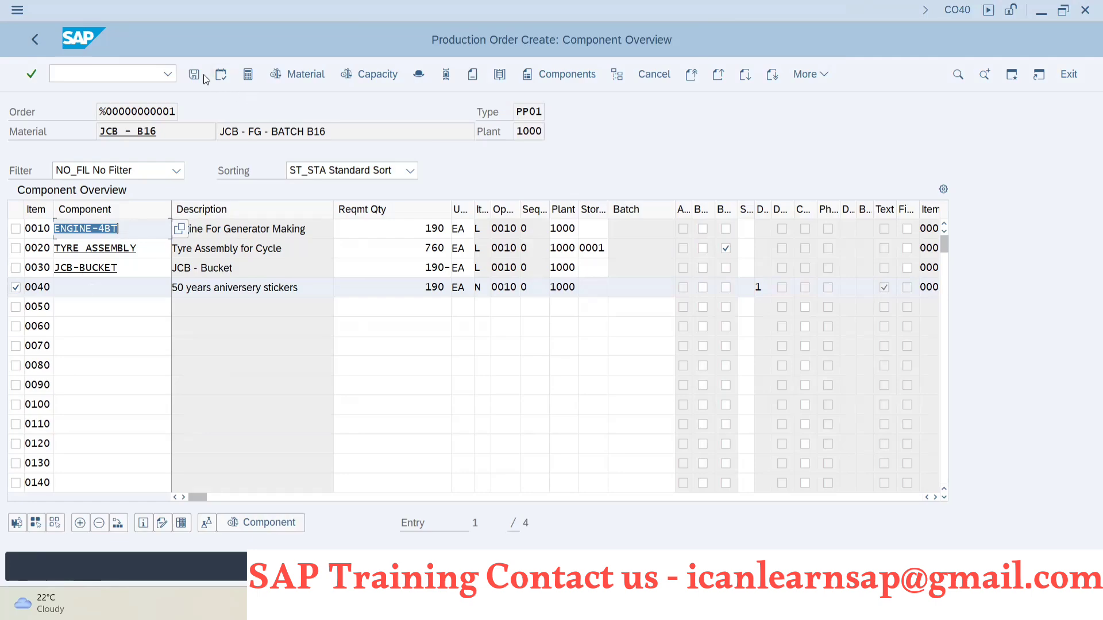
pyautogui.click(305, 76)
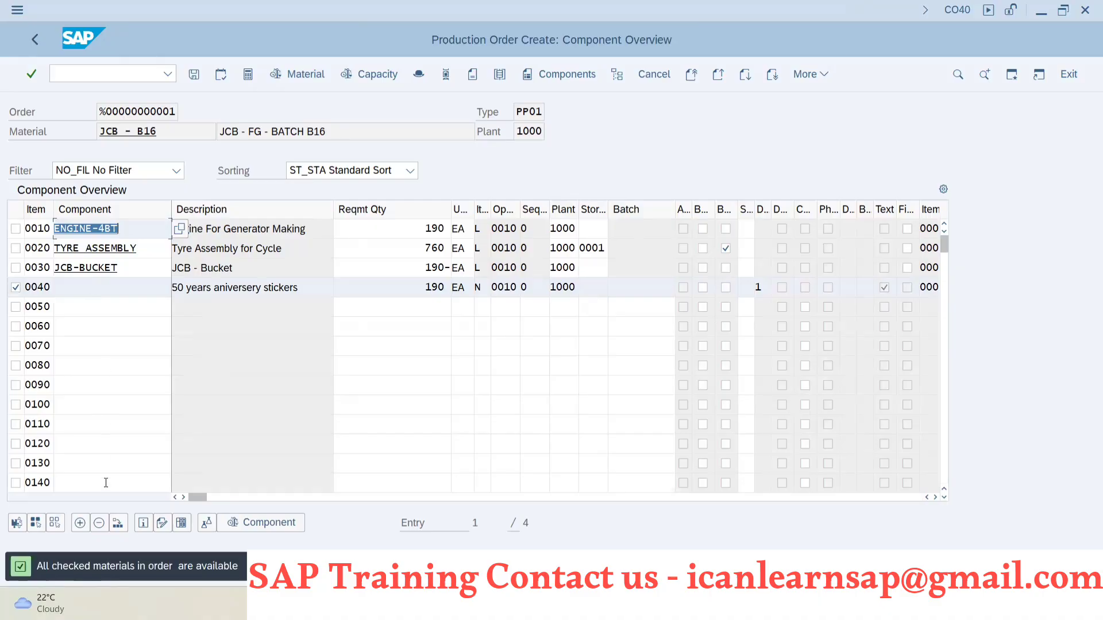
pyautogui.click(98, 524)
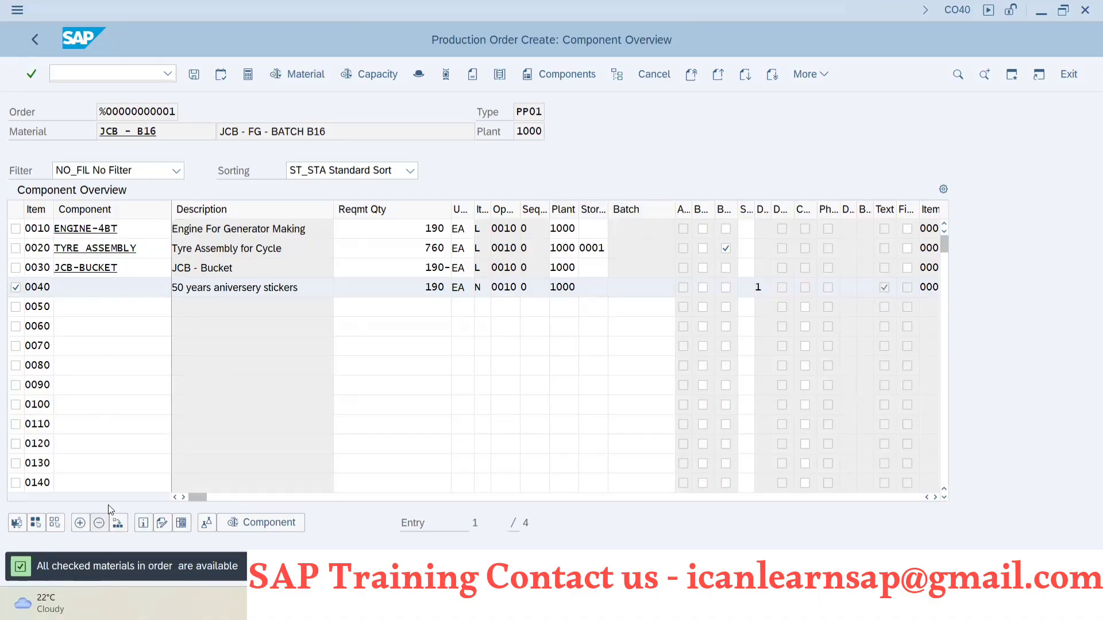
pyautogui.click(421, 258)
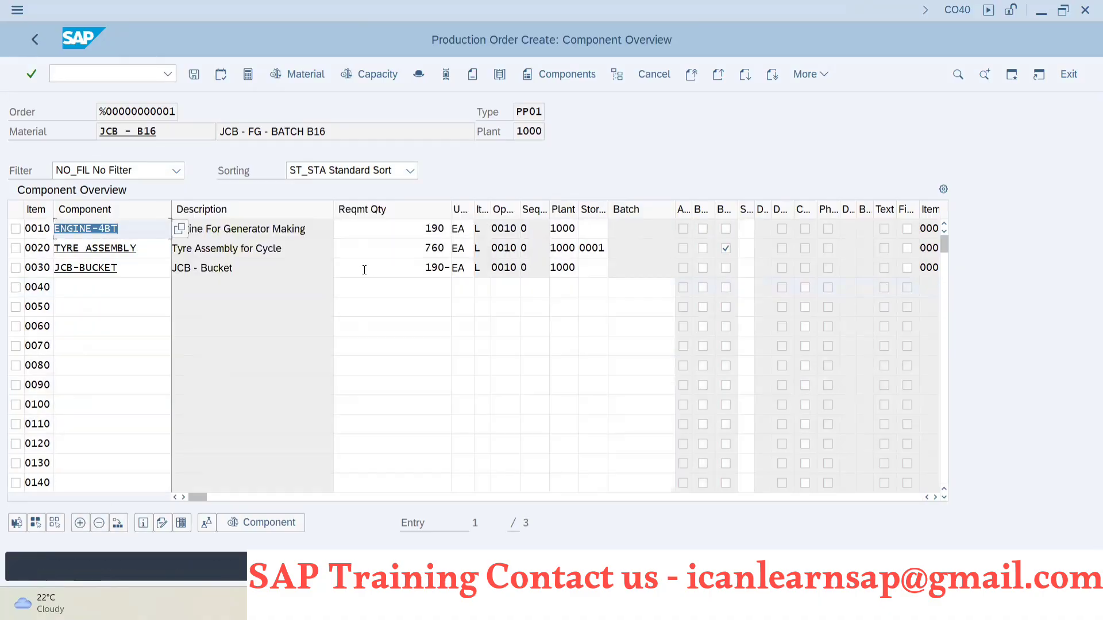
# Save the production order despite the cost calculation error, and refresh the stock/requirements list
pyautogui.click(194, 74)
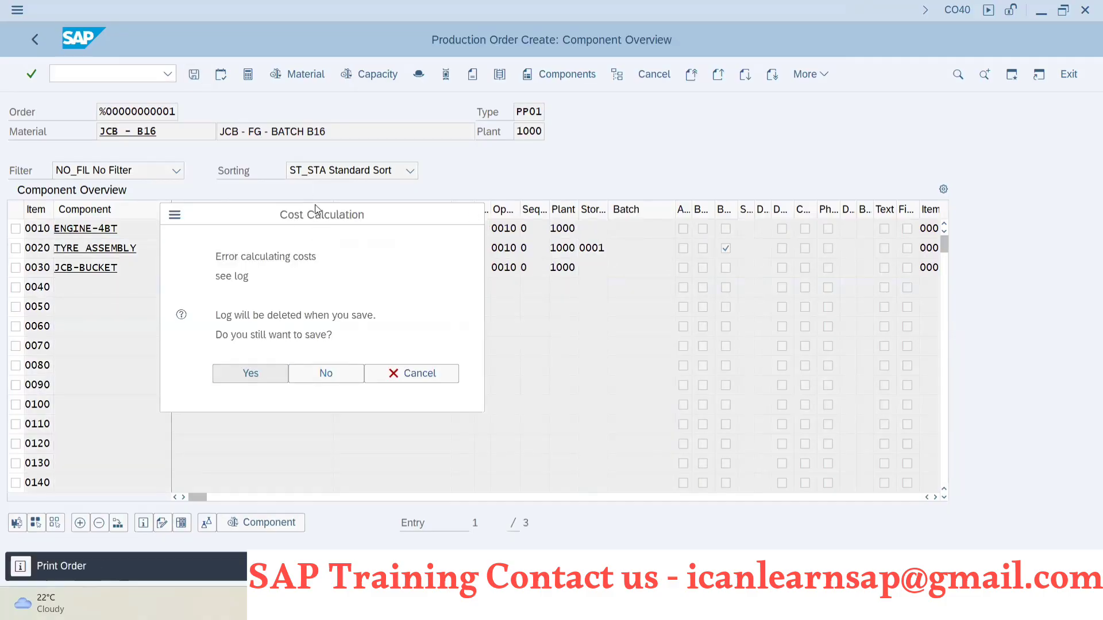
pyautogui.press('Return')
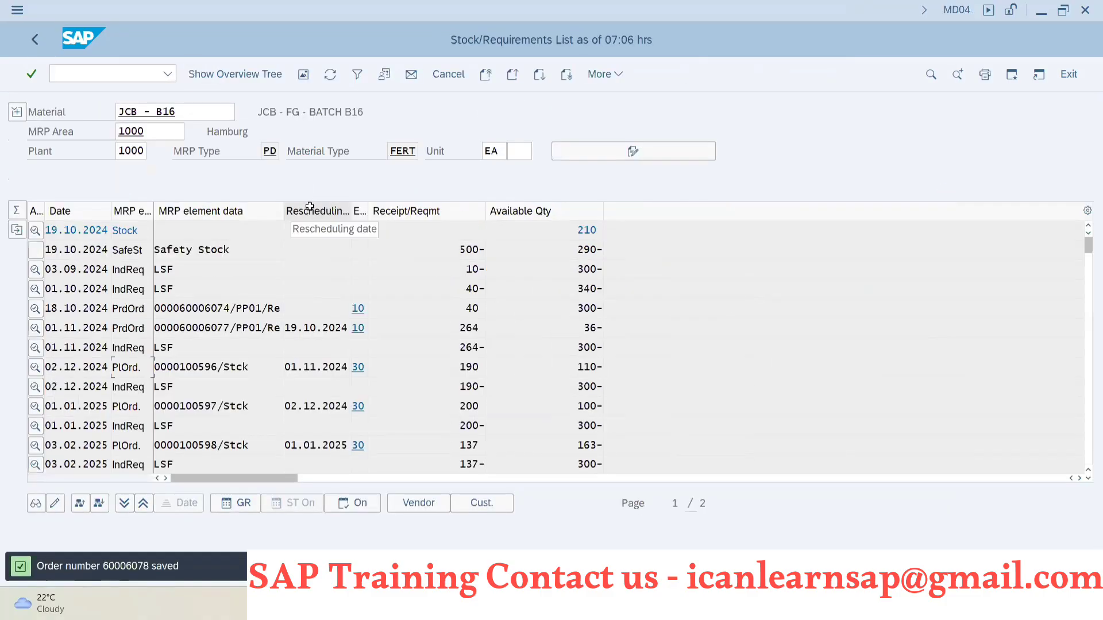
pyautogui.click(330, 75)
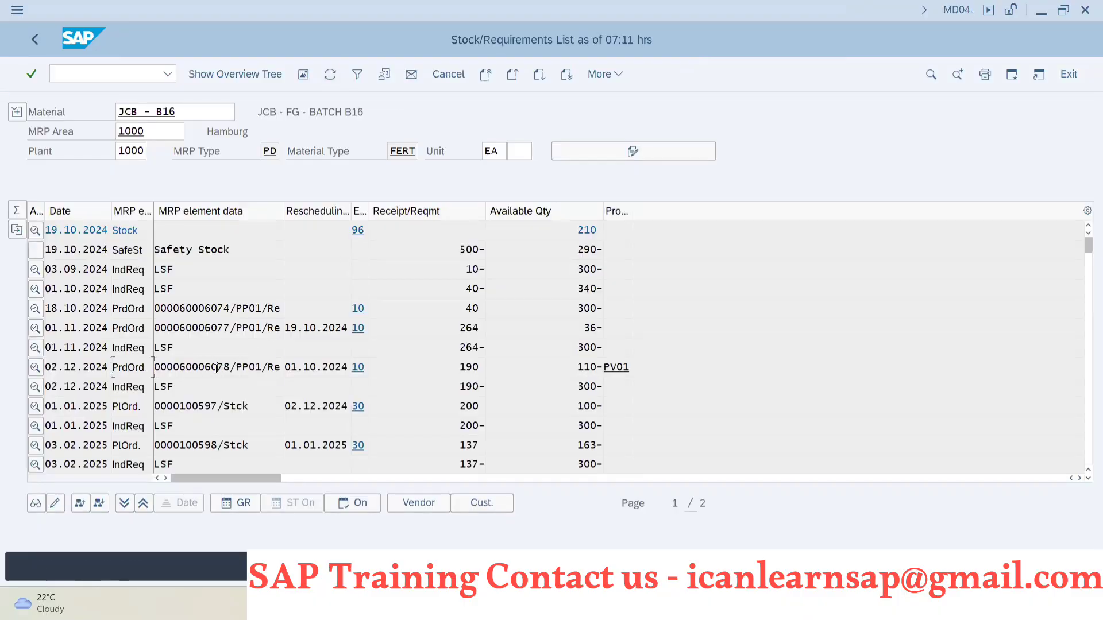
# Open the production order dated 02.12.2024 for JCB - B16 in change mode and check its operation overview
pyautogui.doubleClick(216, 368)
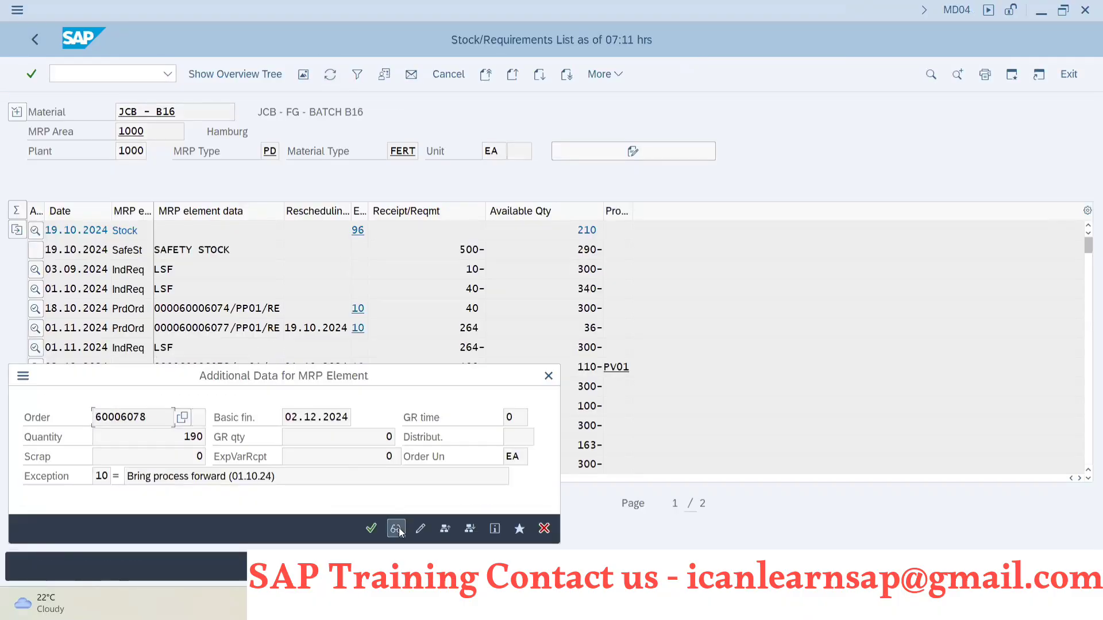
pyautogui.click(424, 528)
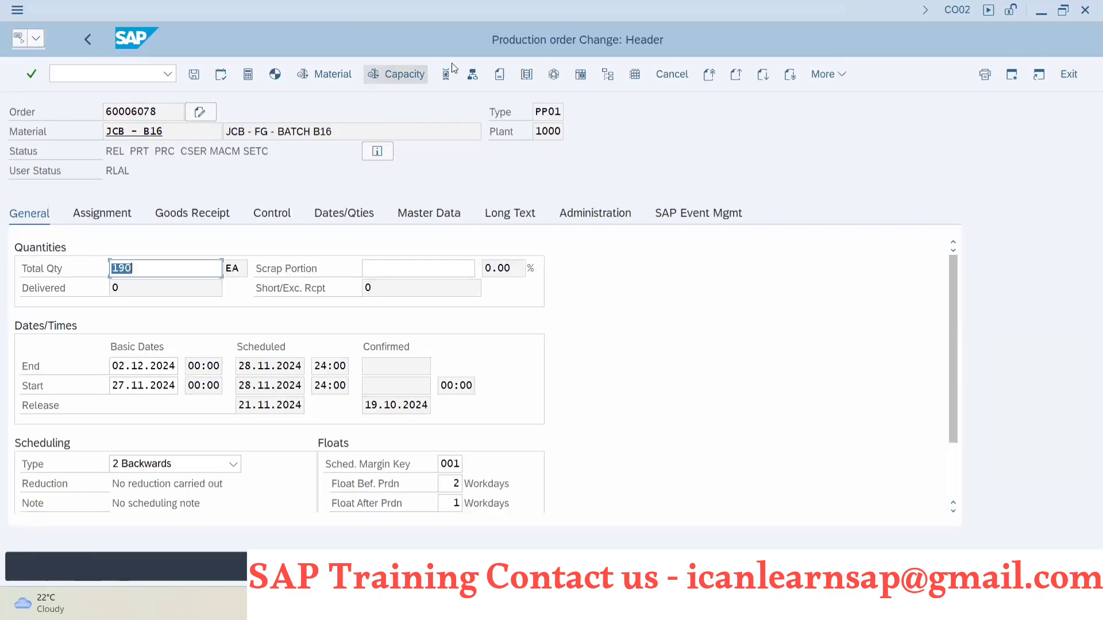
pyautogui.click(369, 214)
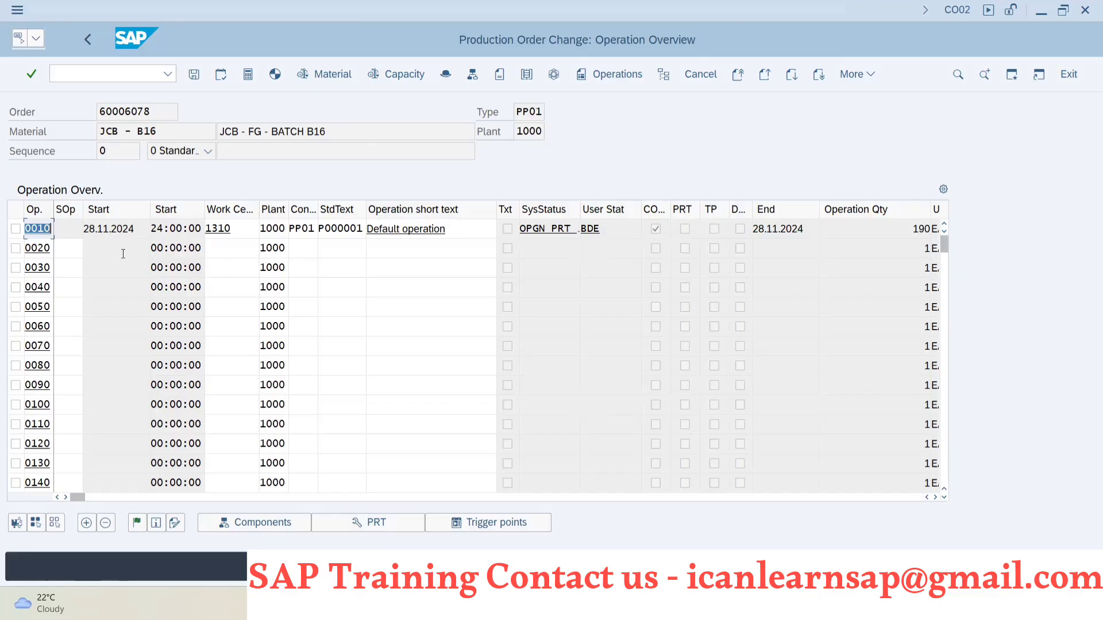
pyautogui.click(88, 39)
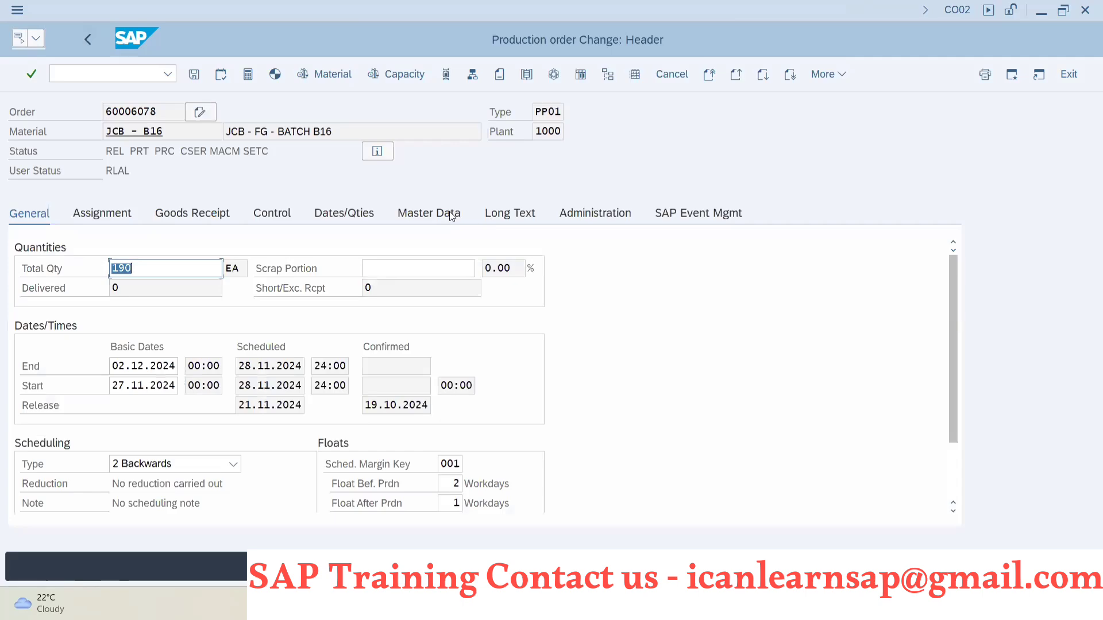
# Examine the production version, routing and bill of material details in the order header's master data
pyautogui.click(446, 215)
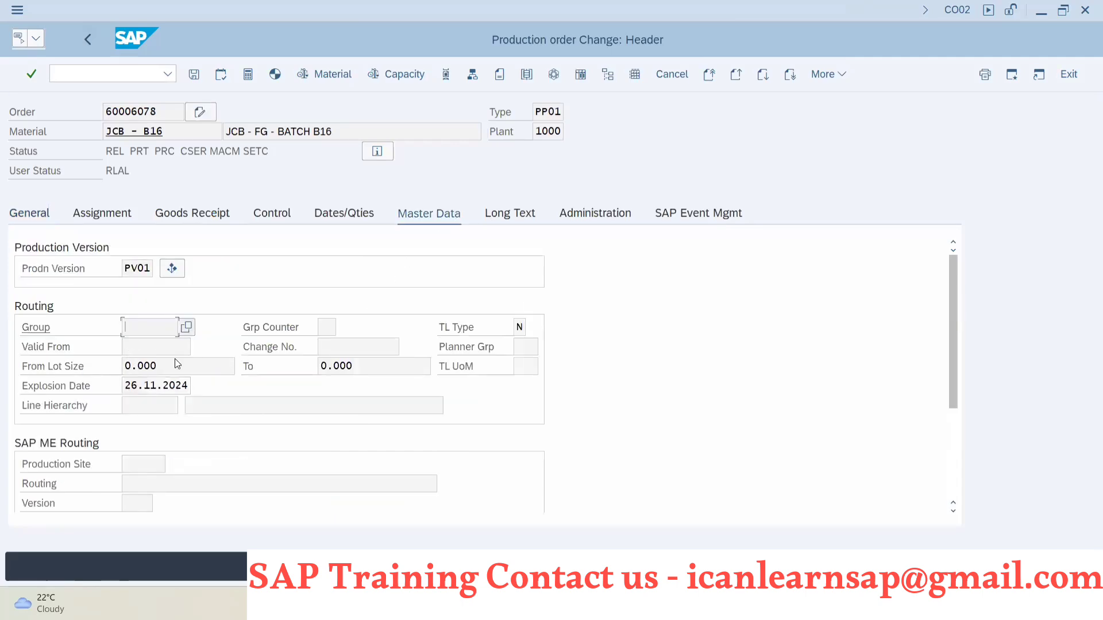
pyautogui.scroll(-3, 175, 364)
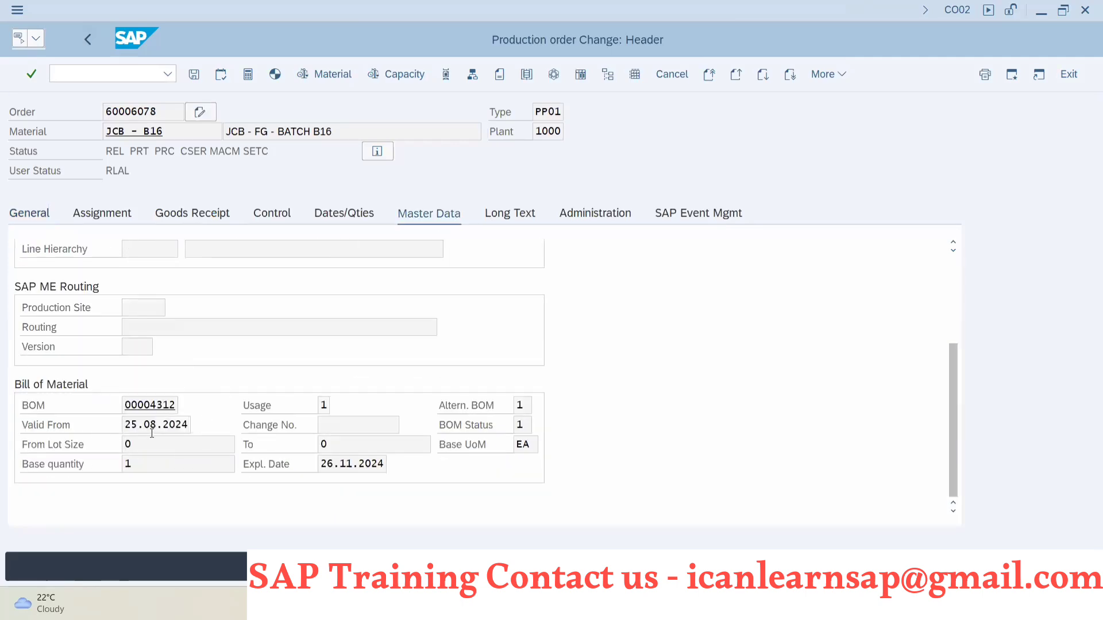
pyautogui.scroll(3, 154, 433)
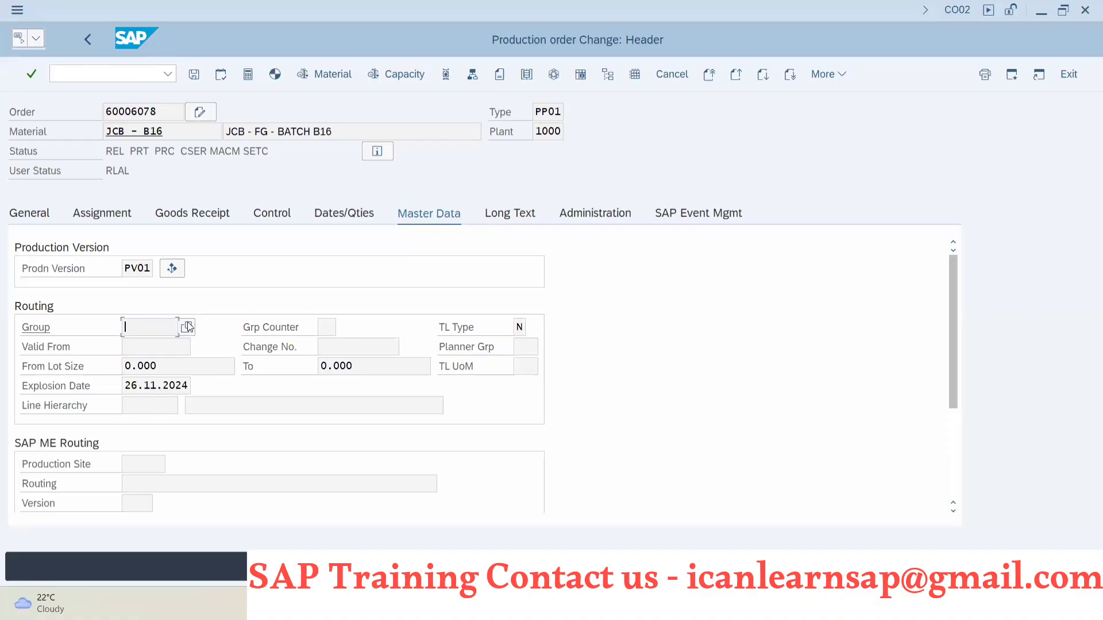
pyautogui.scroll(-4, 181, 335)
pyautogui.scroll(2, 181, 335)
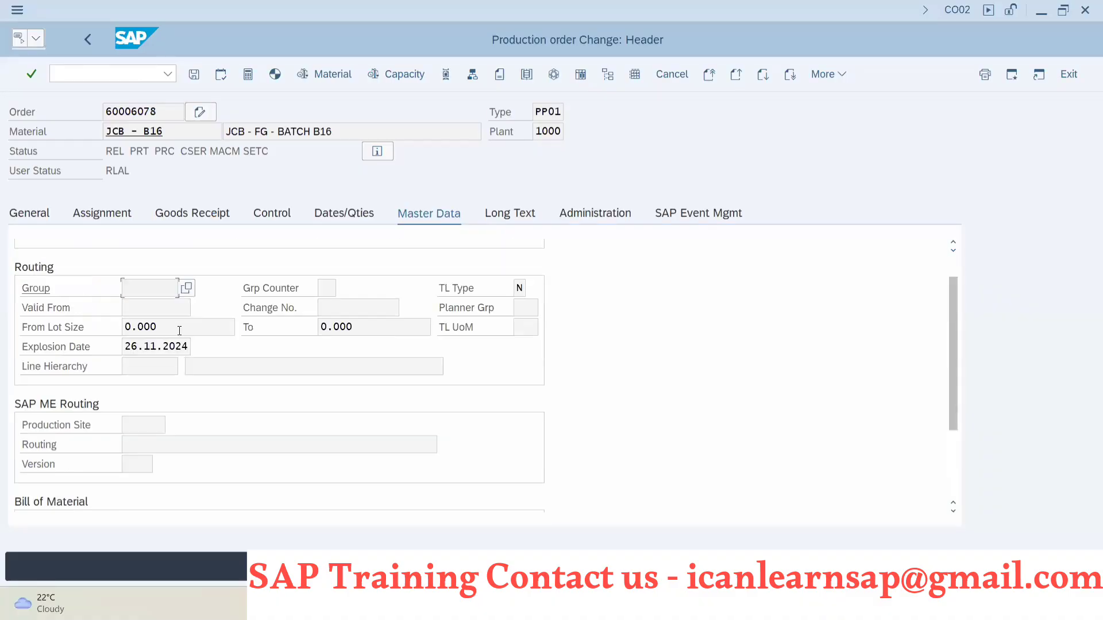
pyautogui.scroll(1, 335, 281)
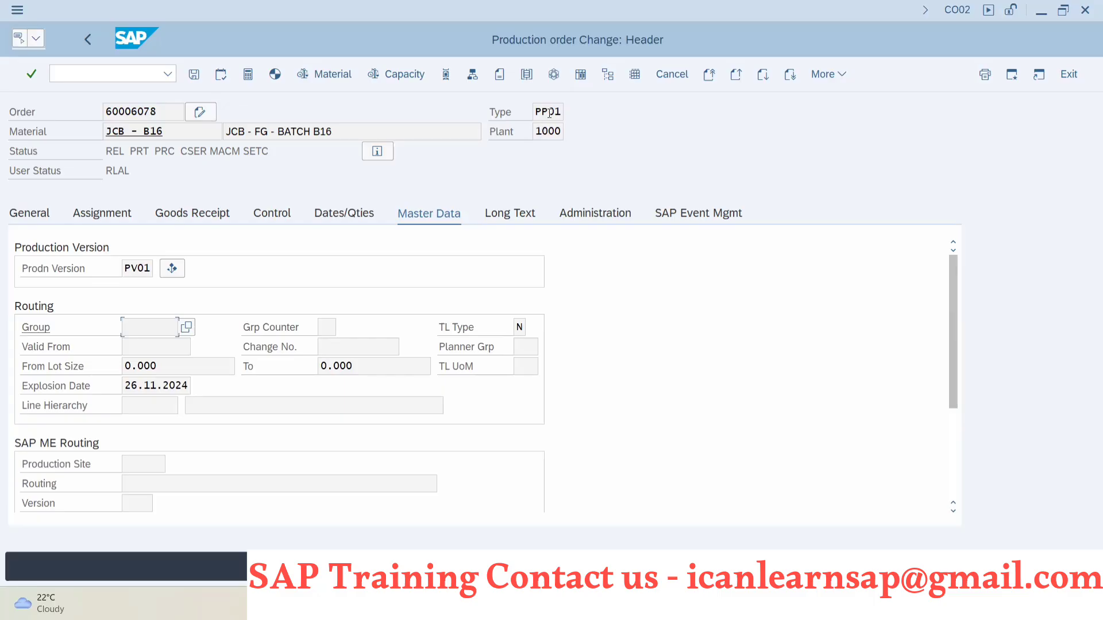
pyautogui.click(90, 73)
pyautogui.click(132, 105)
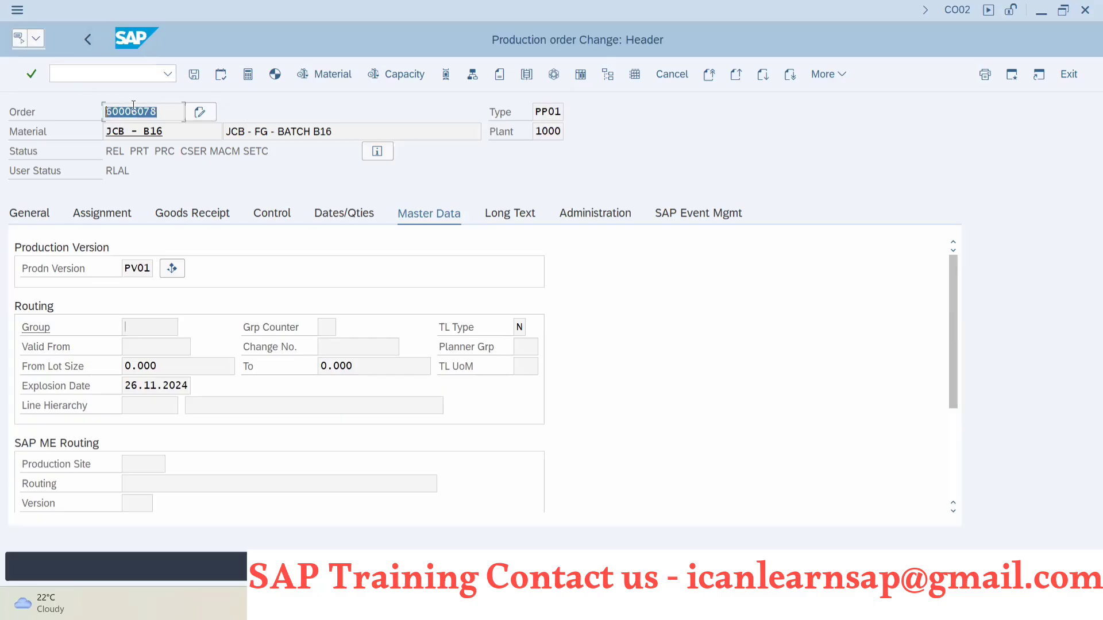
pyautogui.moveTo(154, 132); pyautogui.dragTo(89, 137)
pyautogui.hotkey('ctrl', 'c')
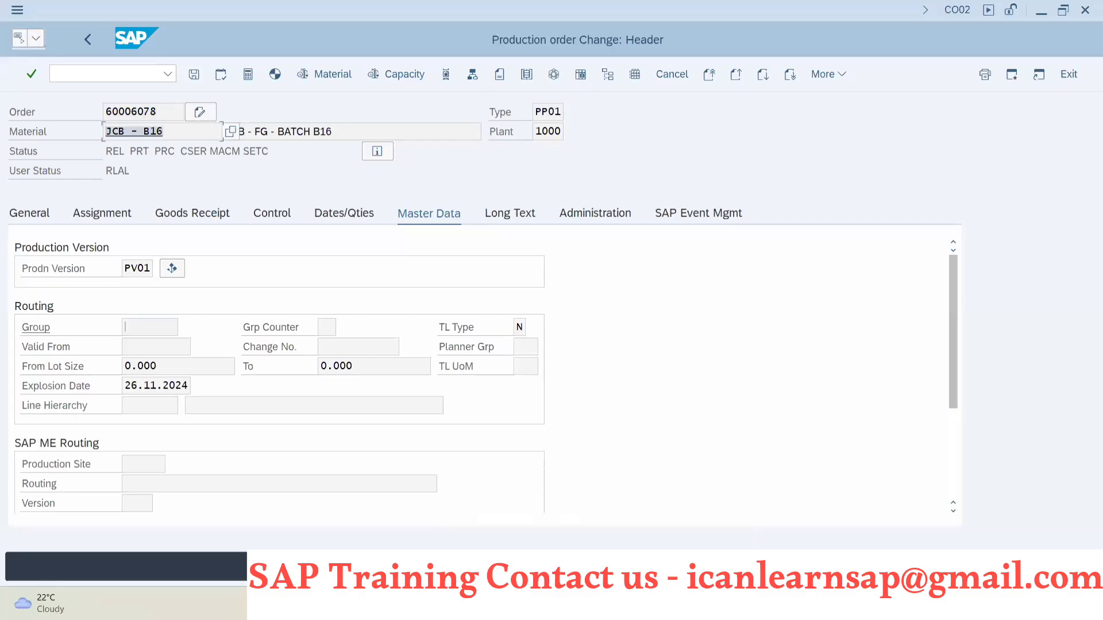
# Switch to the PowerPoint file 01 SAP PP Production order Creation, review the Overview of Production Order - SFC slide, and return to SAP
pyautogui.click(600, 603)
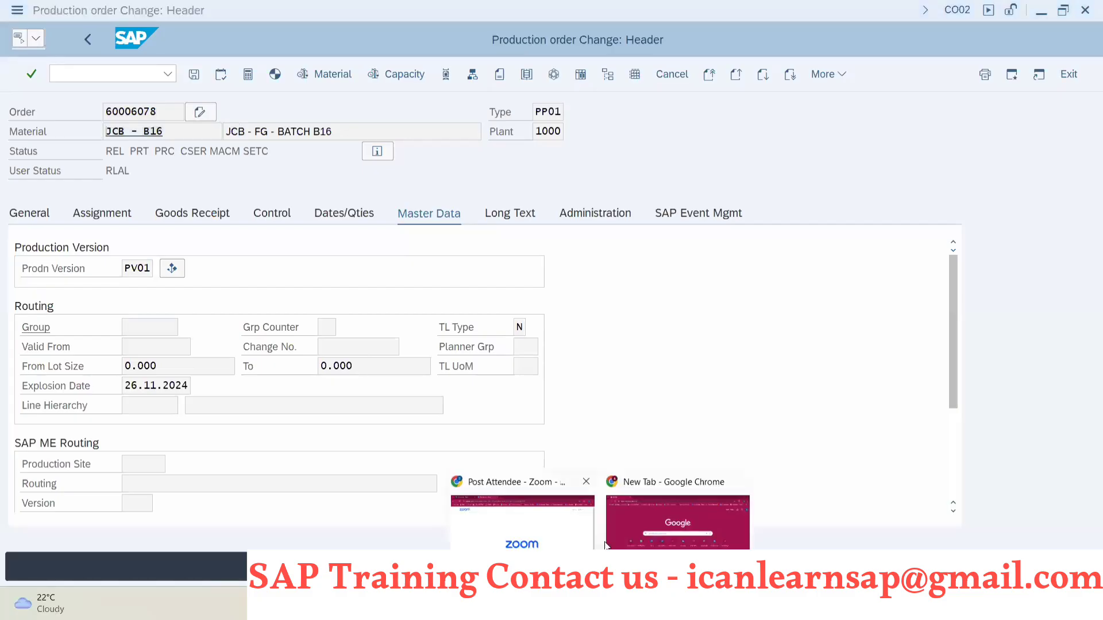
pyautogui.click(567, 537)
pyautogui.click(112, 19)
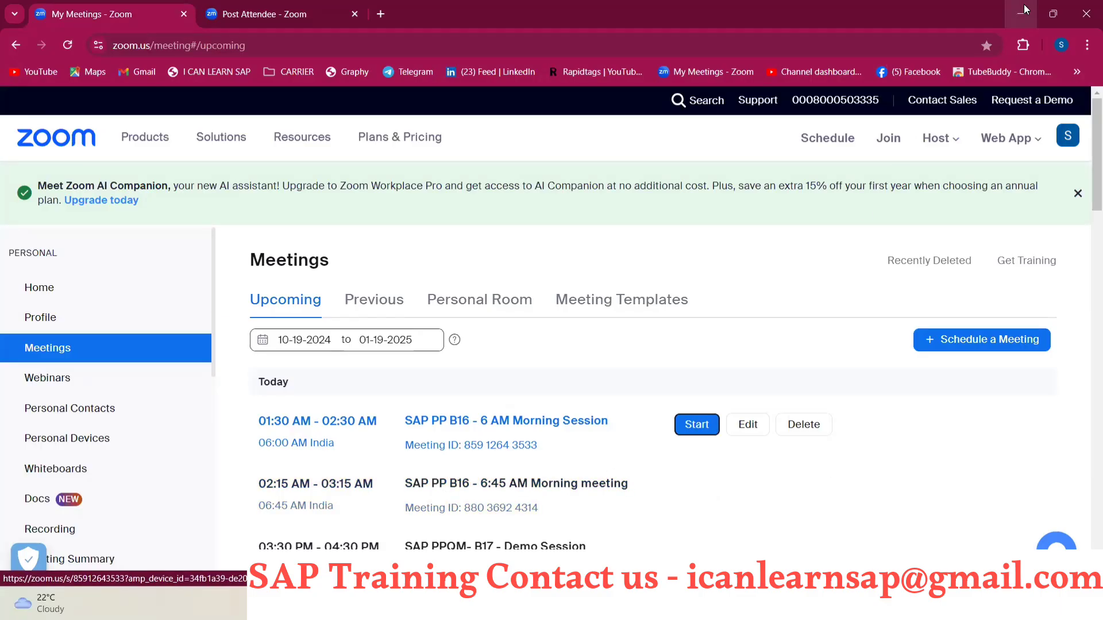
pyautogui.click(759, 604)
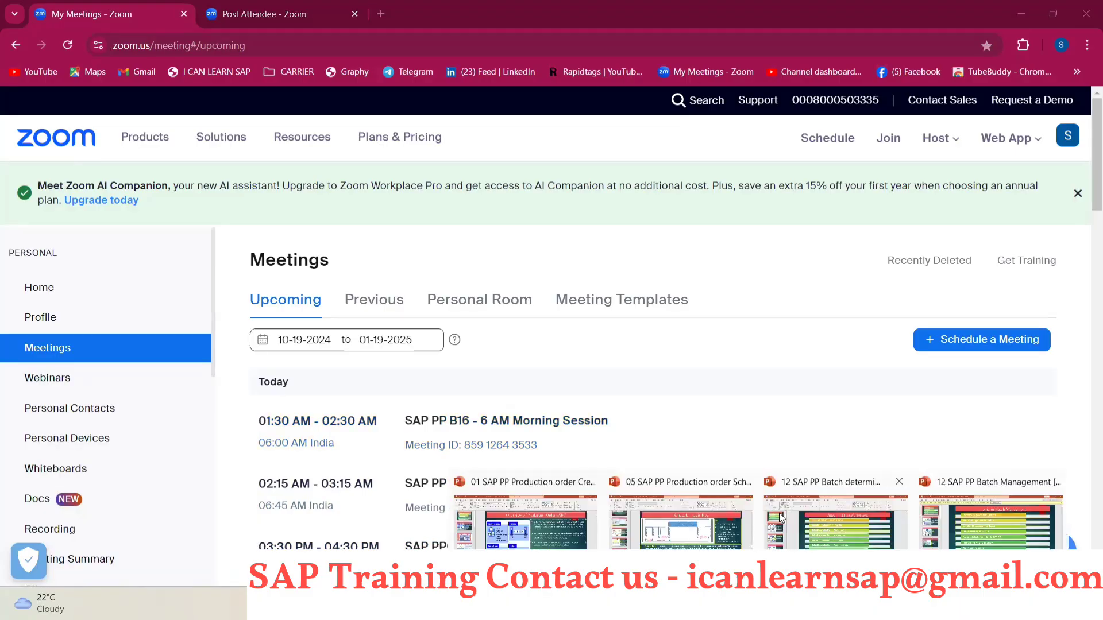
pyautogui.click(517, 537)
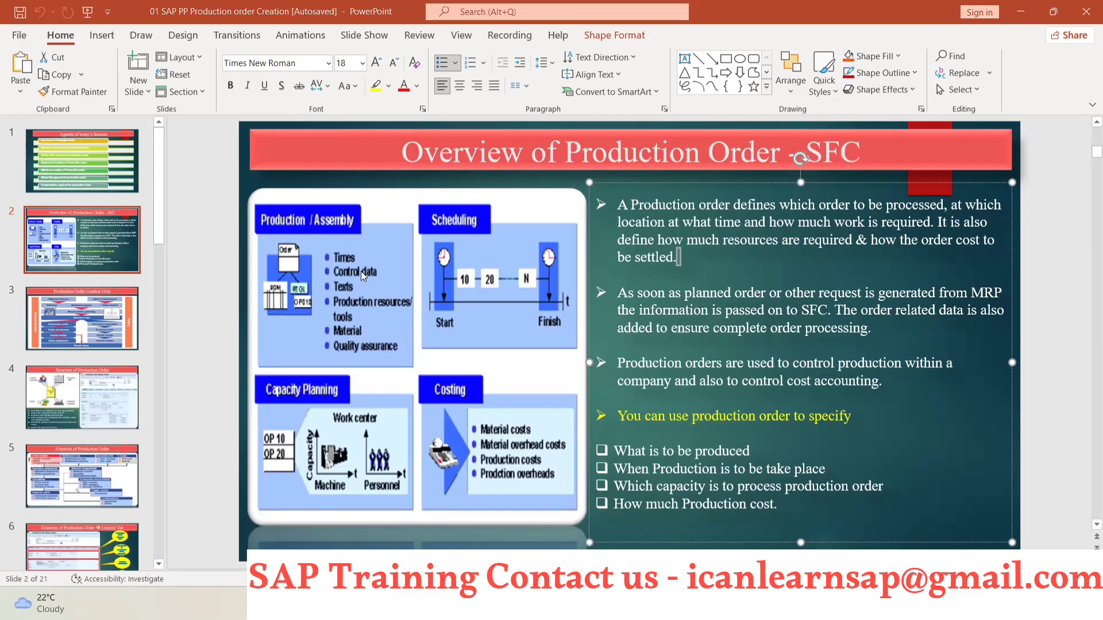
pyautogui.hotkey('alt', 'Tab')
pyautogui.hotkey('alt', 'Tab')
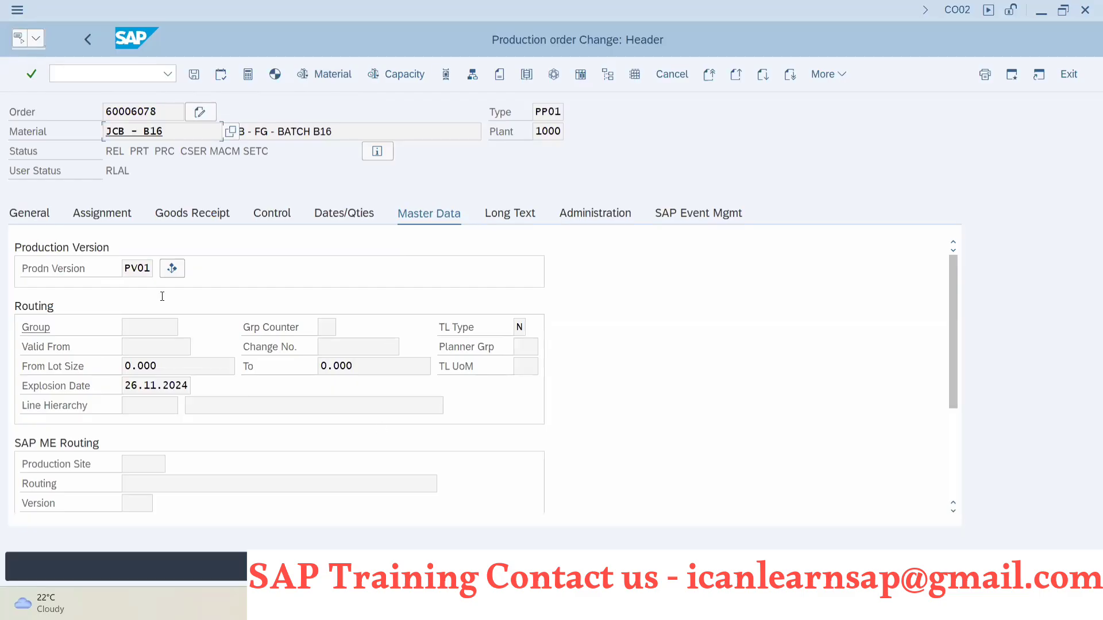
# Review the order header's long text, administration data and SAP event management, and return to the general data
pyautogui.click(503, 216)
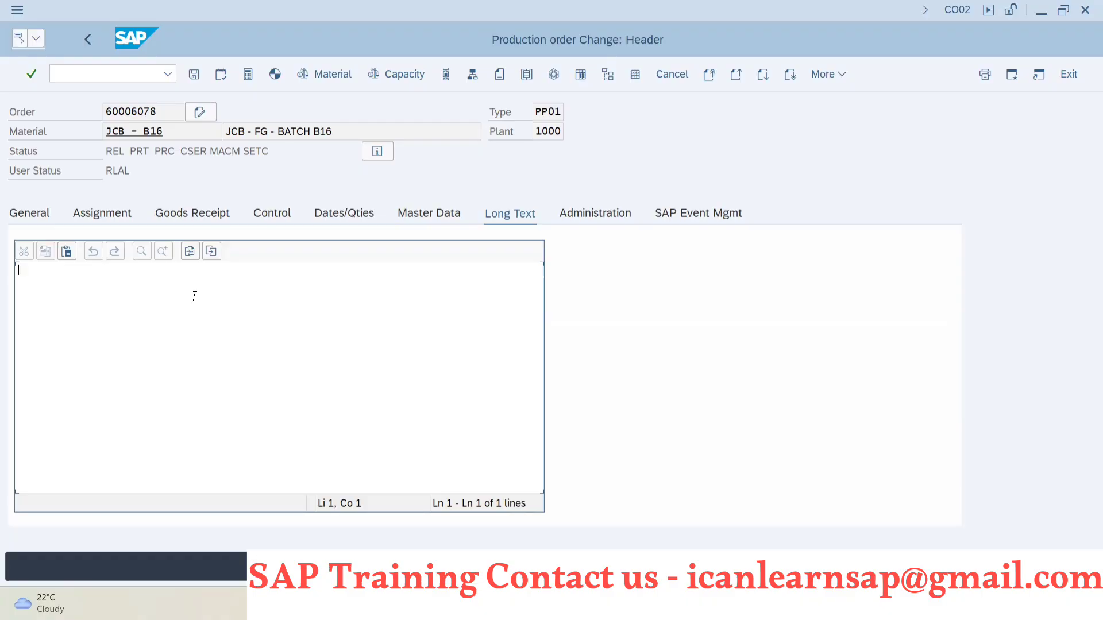
pyautogui.click(582, 219)
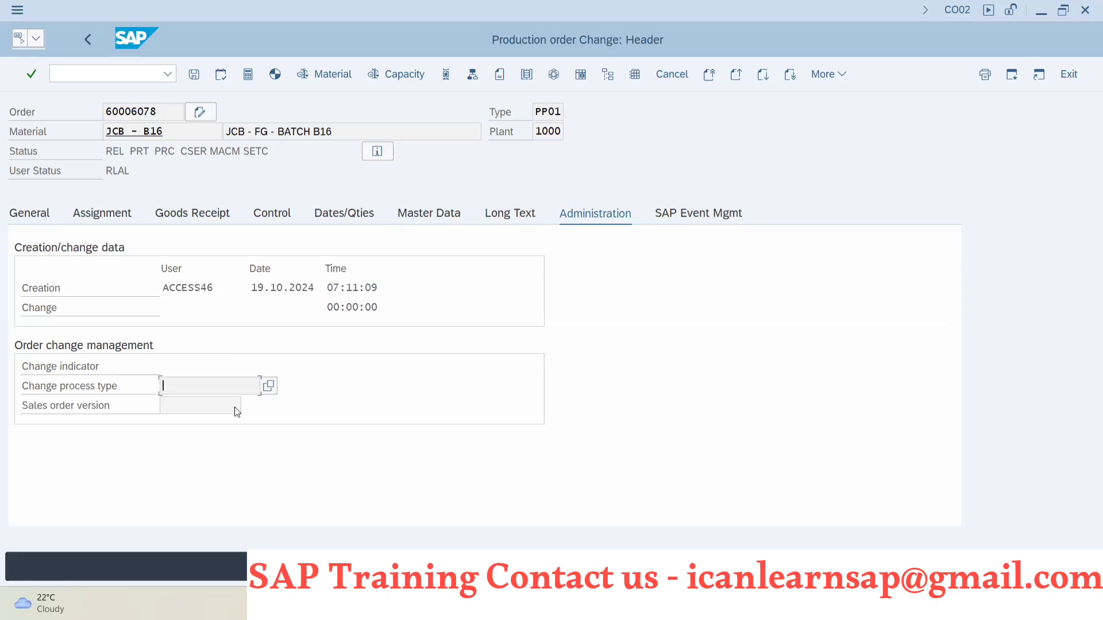
pyautogui.click(698, 215)
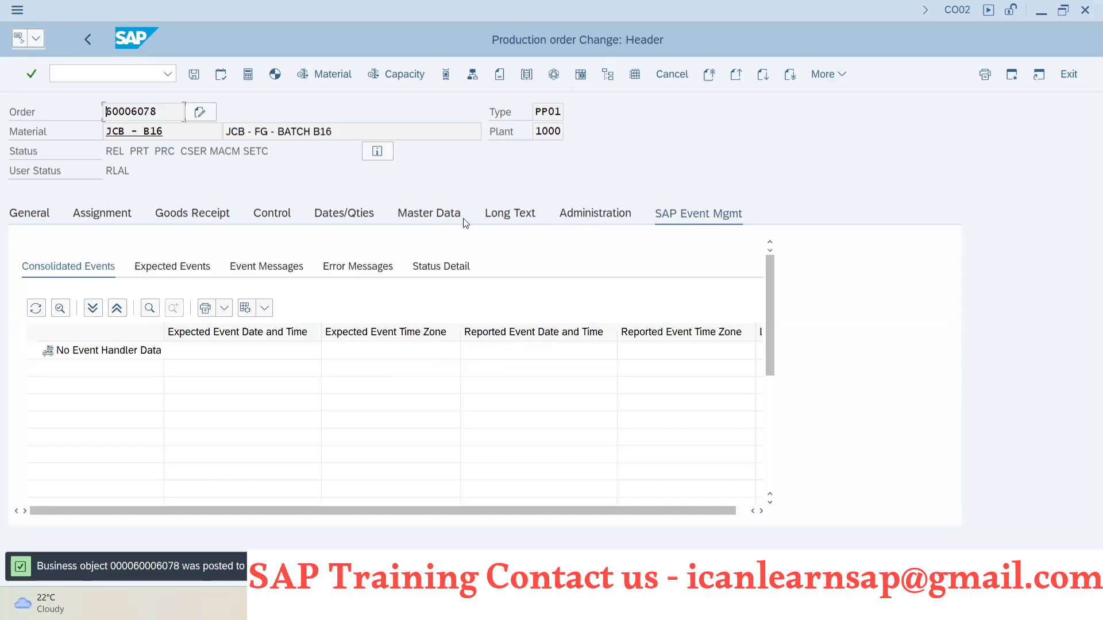
pyautogui.click(29, 218)
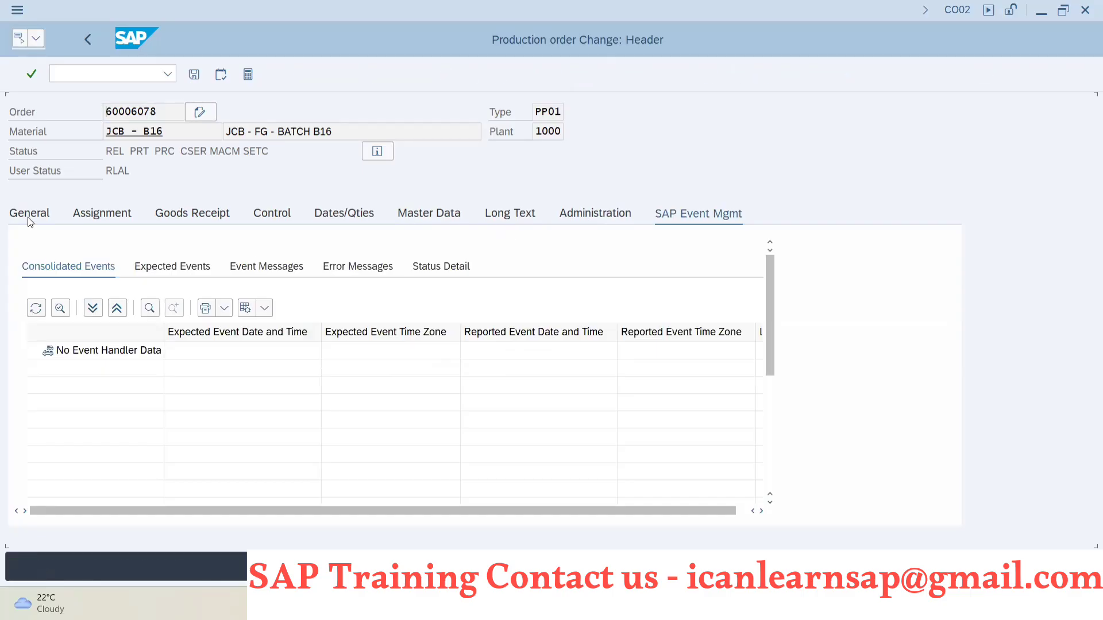